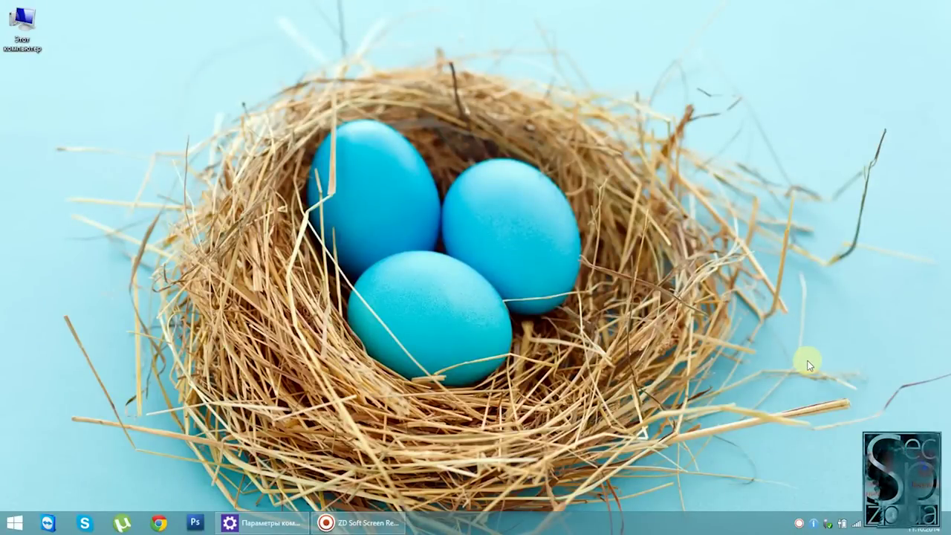
- Open the environment variables settings from the computer's advanced system settings, closing the drive overview first
{"action": "double_click", "coordinate": [24, 28]}
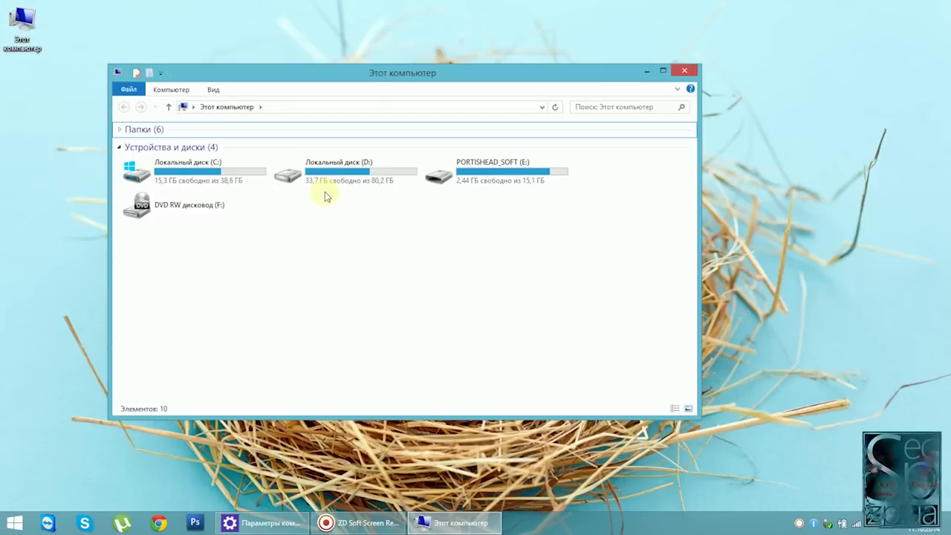
{"action": "left_click", "coordinate": [684, 70]}
{"action": "right_click", "coordinate": [29, 25]}
{"action": "left_click", "coordinate": [68, 149]}
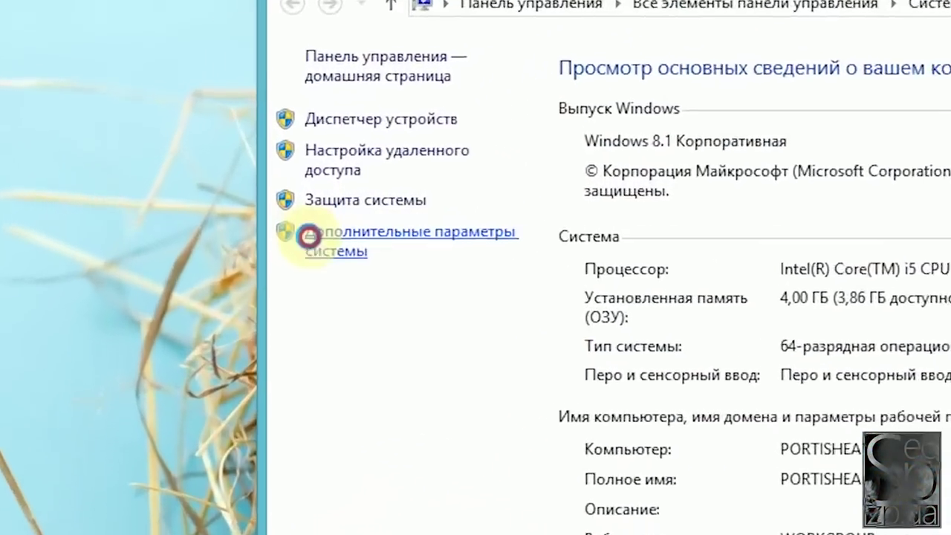
{"action": "left_click", "coordinate": [308, 236]}
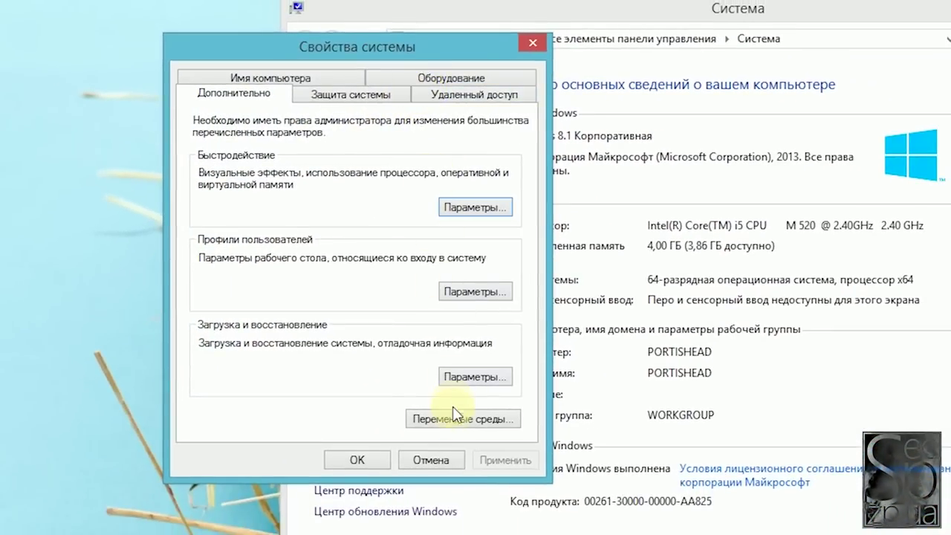
{"action": "left_click", "coordinate": [453, 419]}
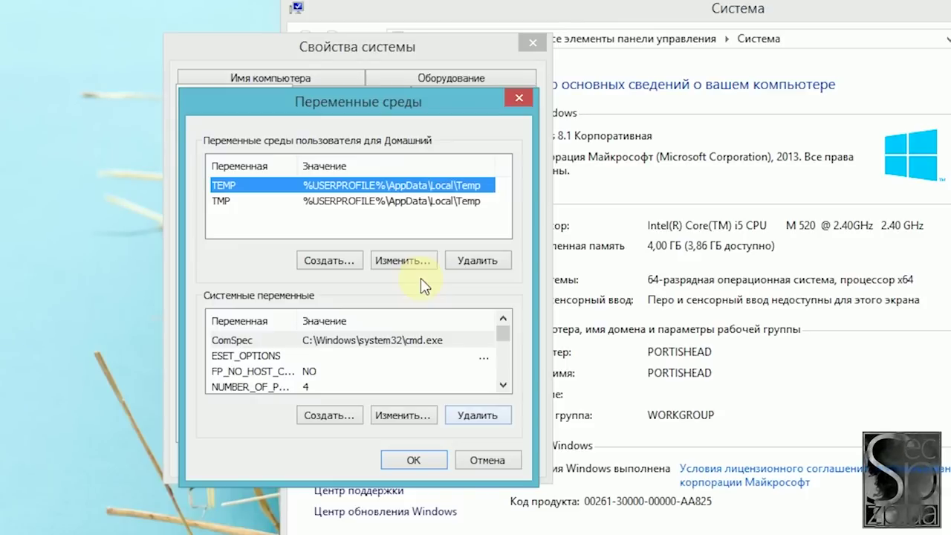
- Copy the path stored in the user variable TEMP without changing it
{"action": "left_click", "coordinate": [397, 260]}
{"action": "key", "text": "super+c"}
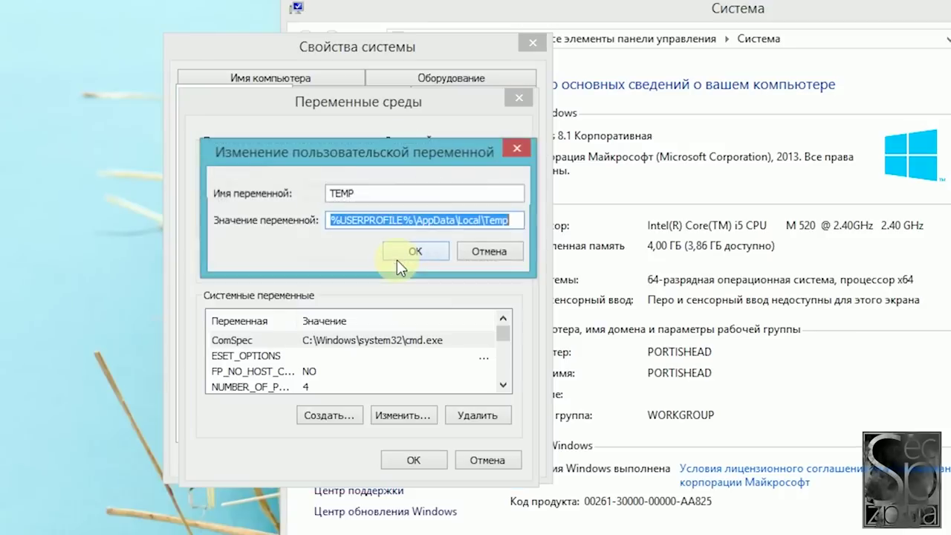
{"action": "right_click", "coordinate": [393, 221]}
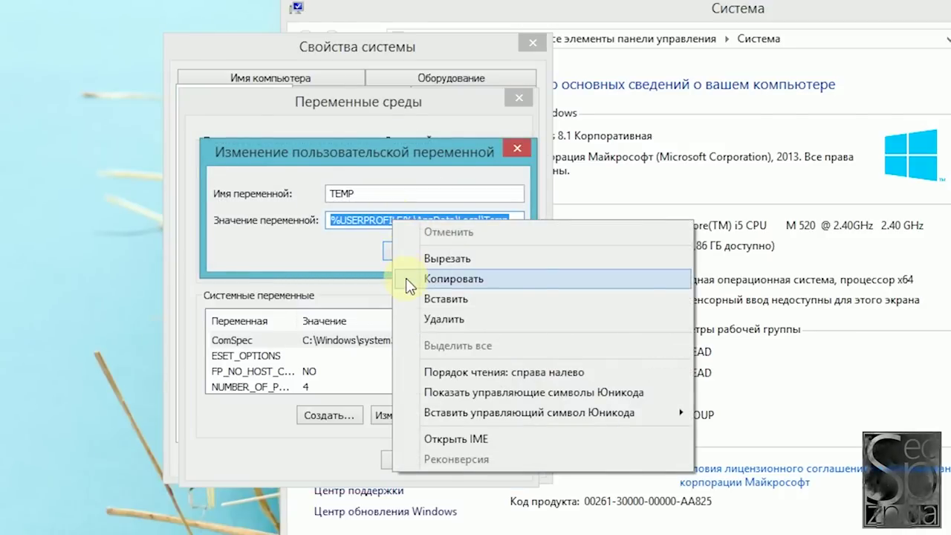
{"action": "left_click", "coordinate": [410, 279]}
{"action": "left_click", "coordinate": [404, 251]}
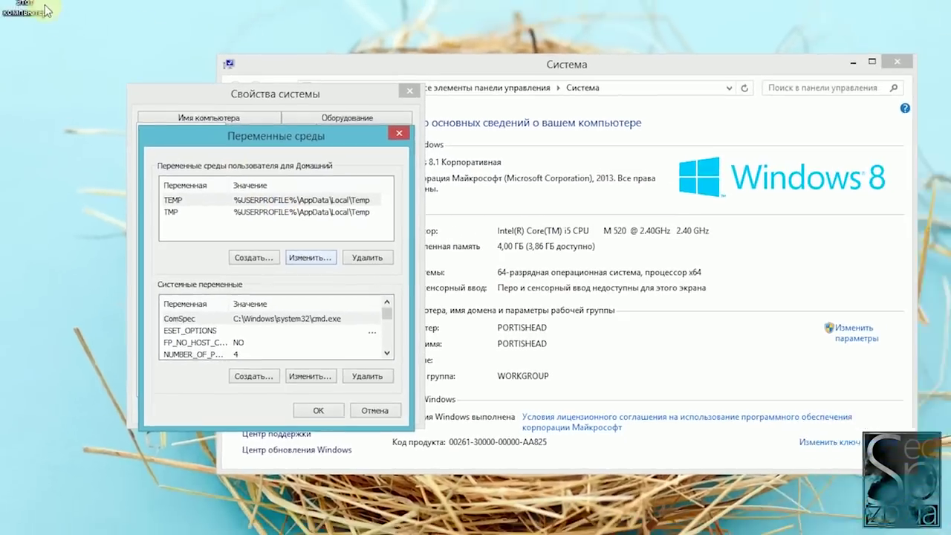
- Open a file window on this computer and go to the copied path %USERPROFILE%\AppData\Local\Temp
{"action": "double_click", "coordinate": [27, 31]}
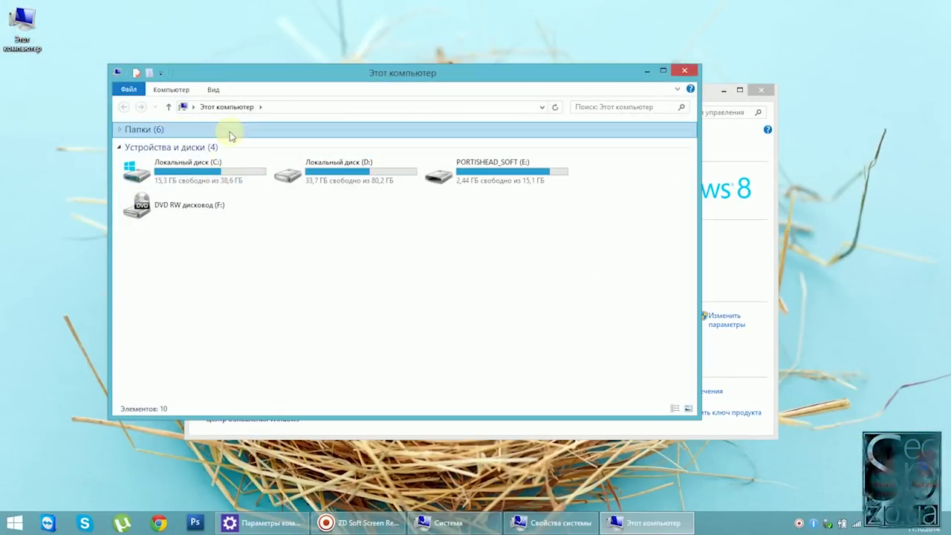
{"action": "left_click", "coordinate": [274, 107]}
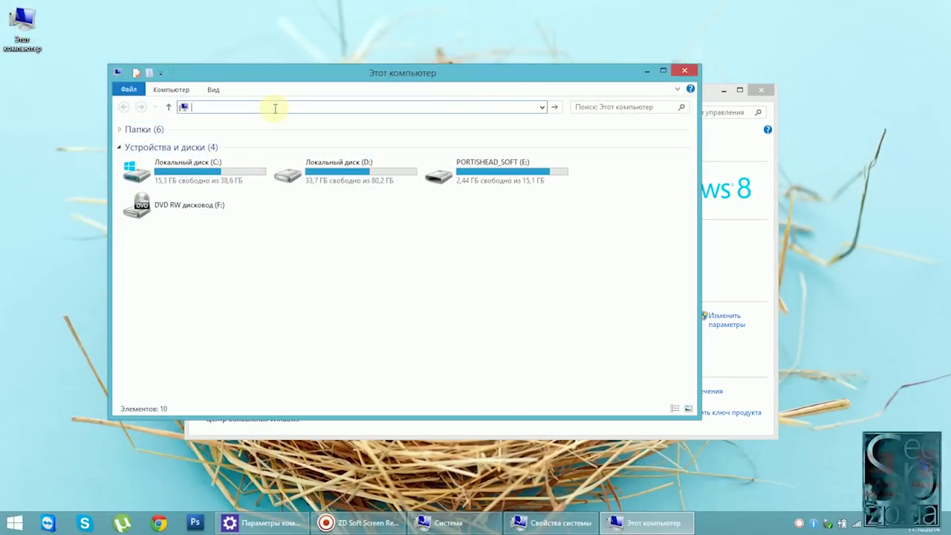
{"action": "right_click", "coordinate": [274, 108]}
{"action": "left_click", "coordinate": [282, 159]}
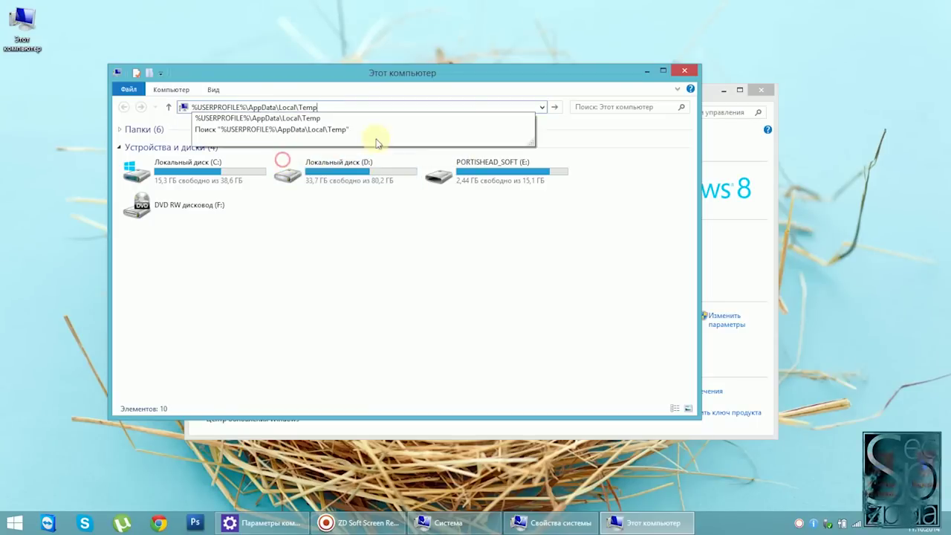
{"action": "left_click", "coordinate": [553, 107]}
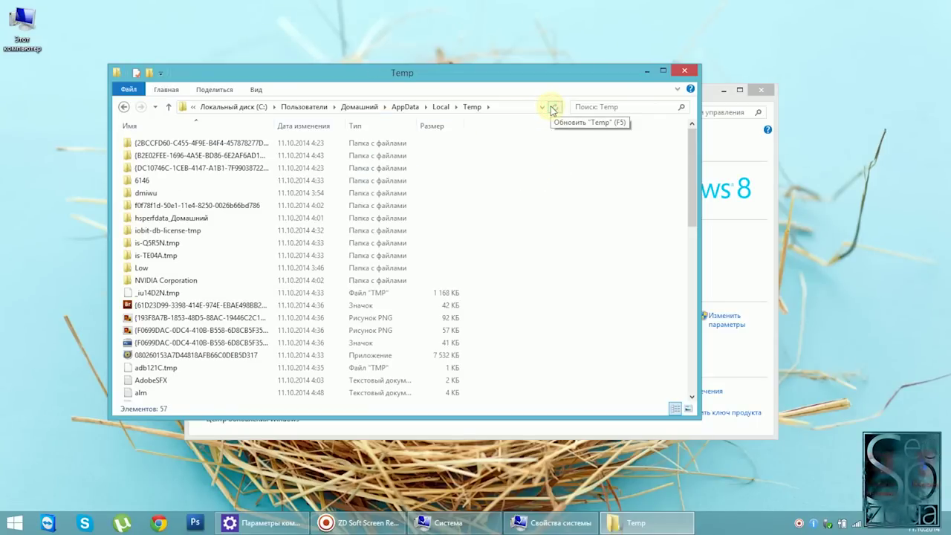
- Dock the Temp folder window to one half of the screen and run the desktop's temporary-files cleanup script as administrator
{"action": "left_click_drag", "start_coordinate": [440, 71], "coordinate": [593, 45]}
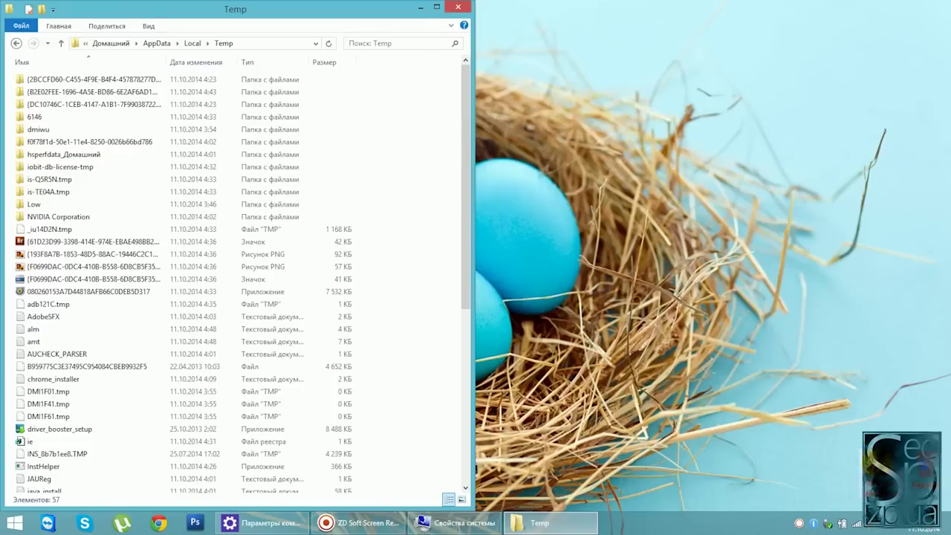
{"action": "left_click_drag", "start_coordinate": [893, 293], "coordinate": [877, 275]}
{"action": "right_click", "coordinate": [877, 264]}
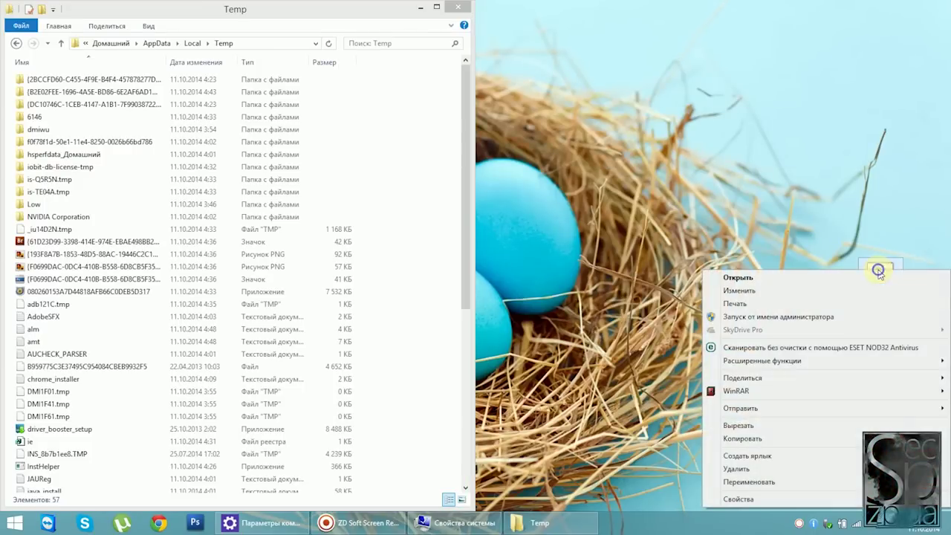
{"action": "left_click", "coordinate": [798, 317]}
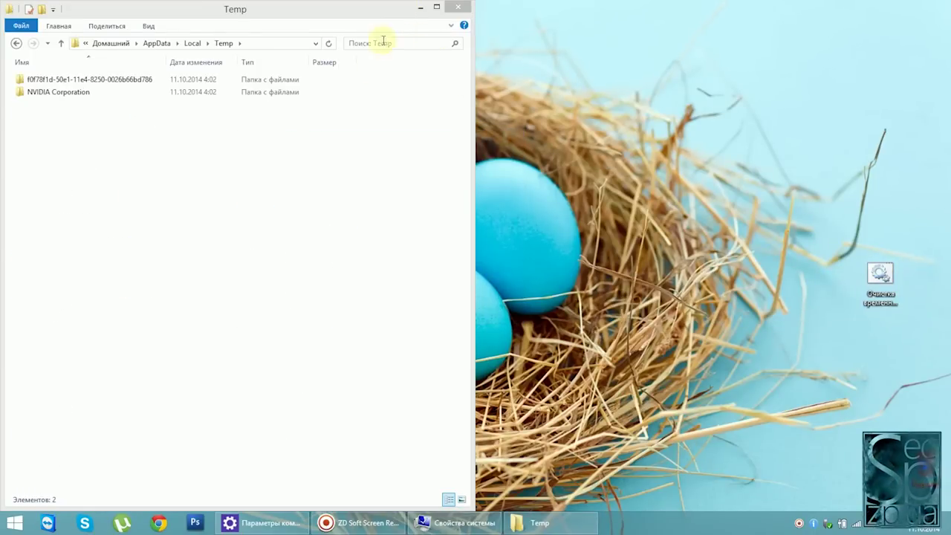
{"action": "left_click", "coordinate": [295, 211]}
- Undock the Temp folder window and check the Recycle Bin's contents for the deleted temporary files
{"action": "left_click_drag", "start_coordinate": [326, 9], "coordinate": [621, 96]}
{"action": "left_click", "coordinate": [933, 452]}
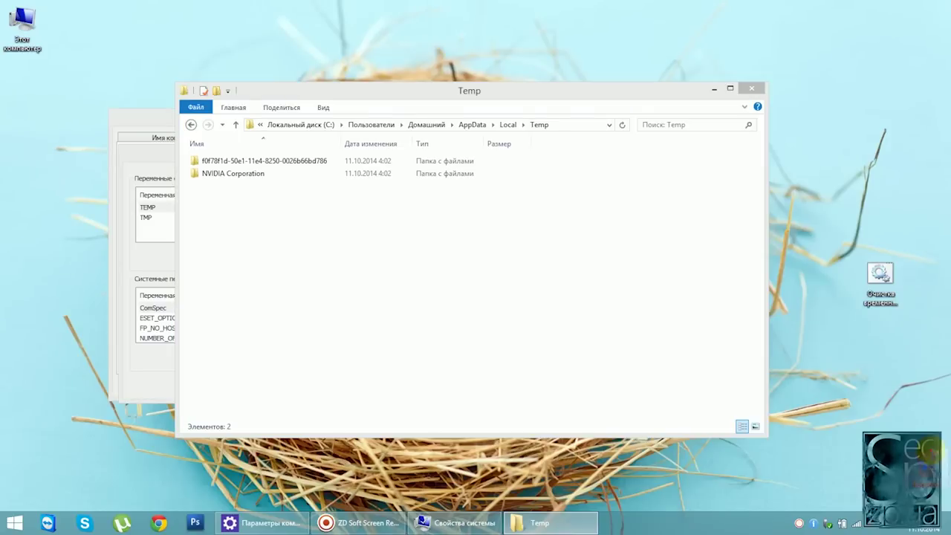
{"action": "double_click", "coordinate": [933, 452]}
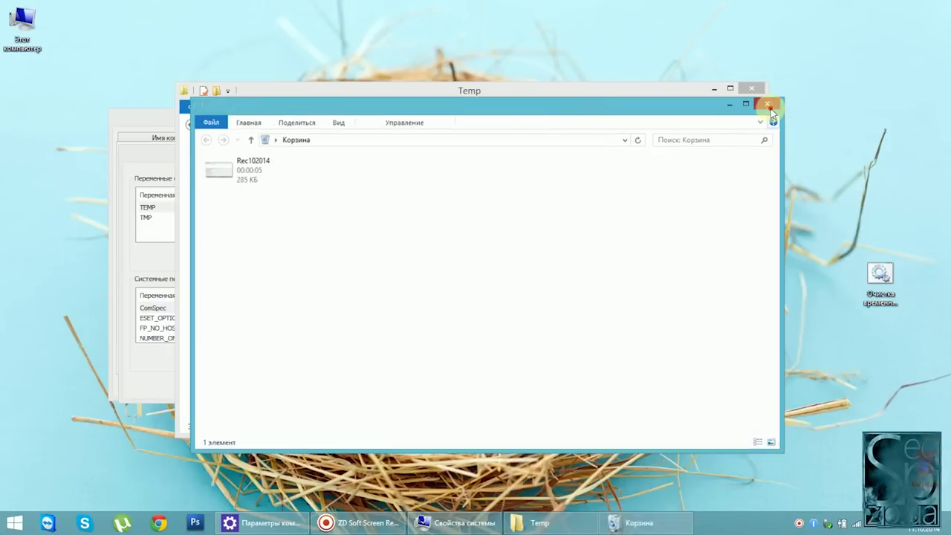
{"action": "left_click", "coordinate": [770, 110]}
{"action": "left_click", "coordinate": [652, 279]}
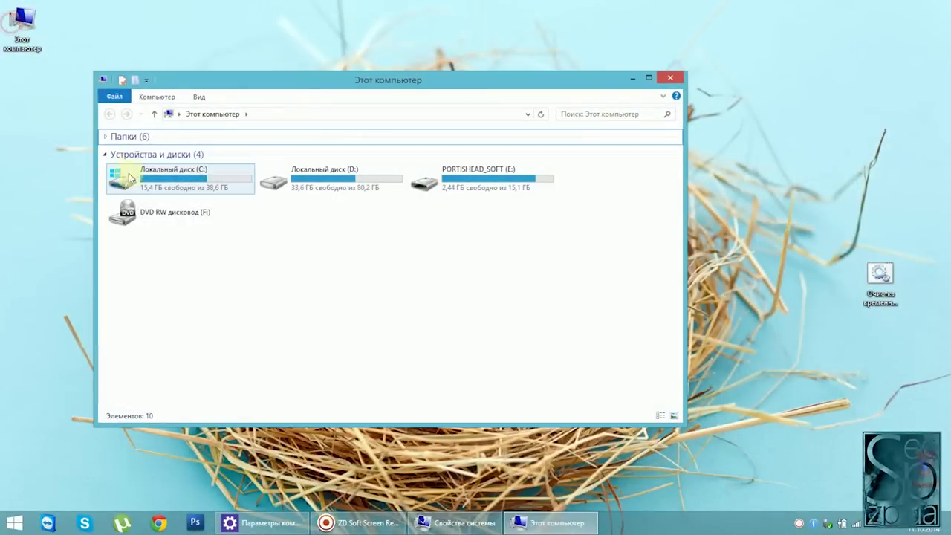
- Create a folder named Temp in the root of local disk C: and open it
{"action": "double_click", "coordinate": [155, 179]}
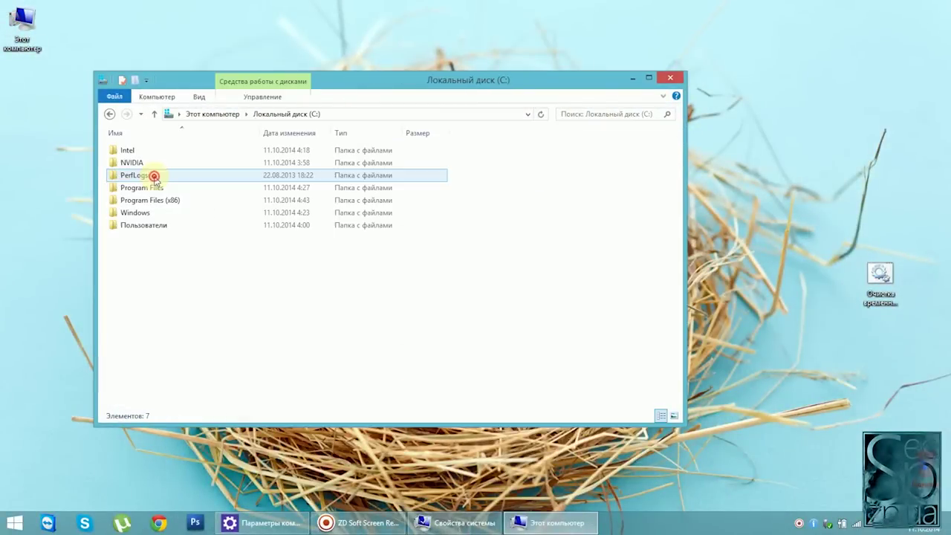
{"action": "right_click", "coordinate": [165, 268]}
{"action": "mouse_move", "coordinate": [202, 396]}
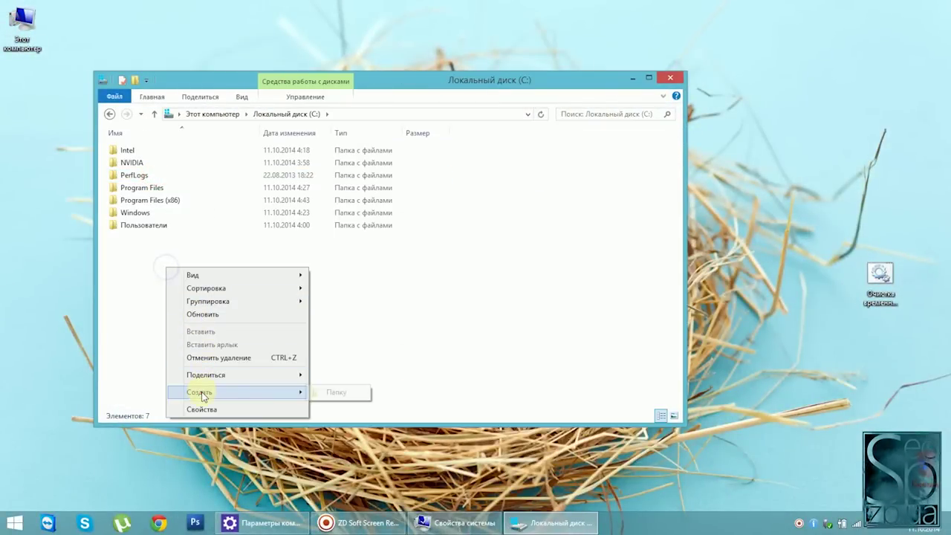
{"action": "left_click", "coordinate": [320, 394]}
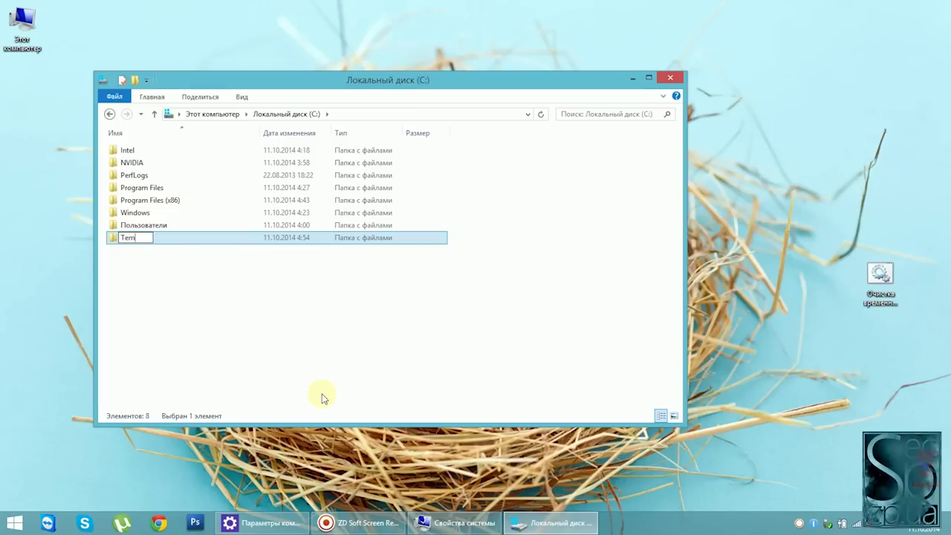
{"action": "type", "text": "Temp"}
{"action": "key", "text": "Return"}
{"action": "key", "text": "Return"}
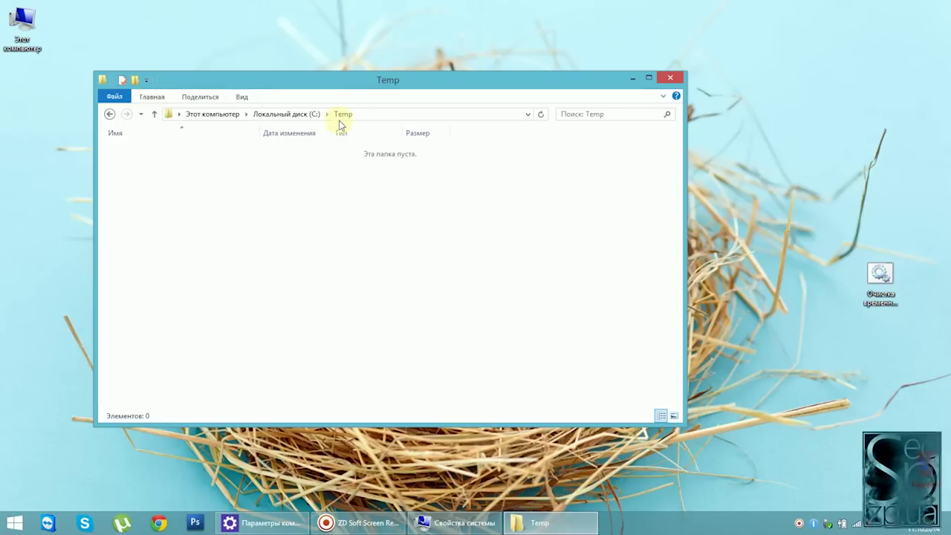
- Copy the new Temp folder's full path and close its window
{"action": "right_click", "coordinate": [195, 113]}
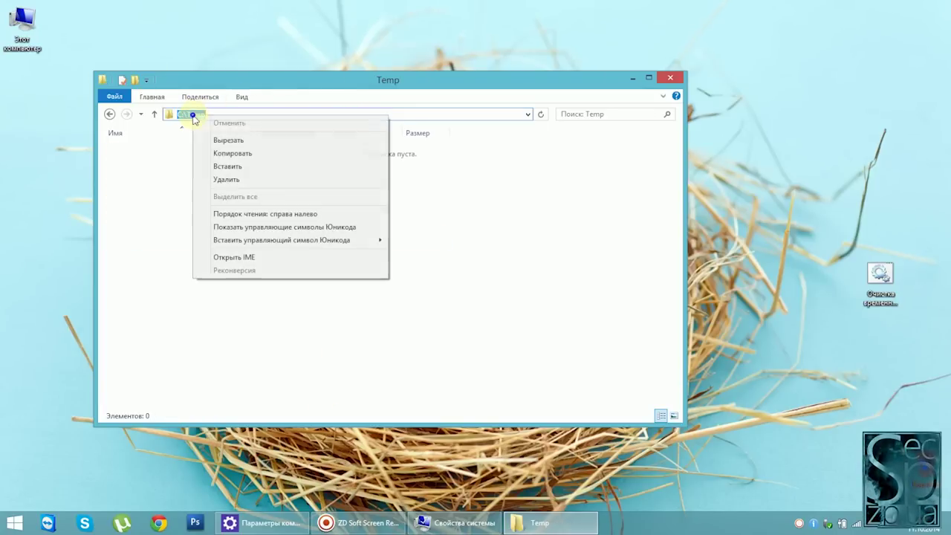
{"action": "left_click", "coordinate": [212, 154]}
{"action": "left_click", "coordinate": [667, 78]}
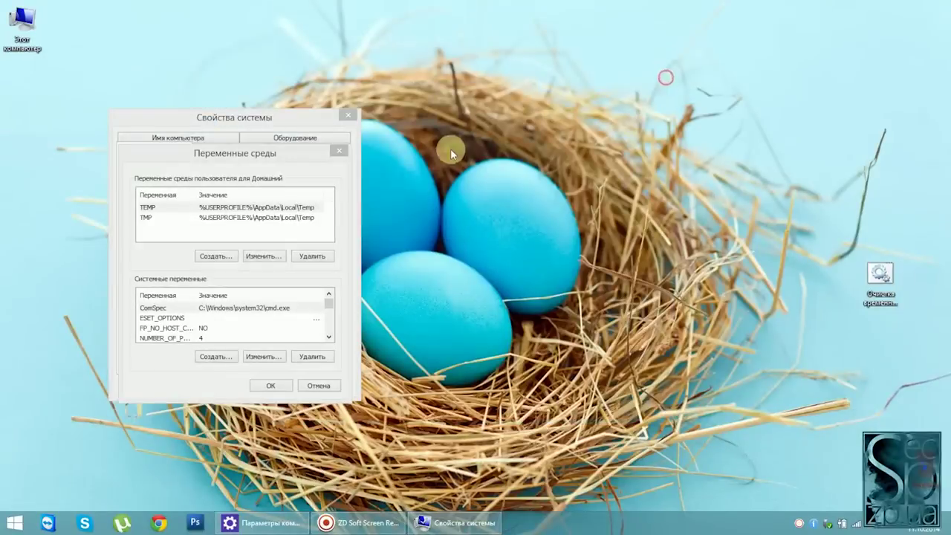
- Set the user variable TEMP to C:\Temp
{"action": "left_click", "coordinate": [264, 255]}
{"action": "right_click", "coordinate": [271, 230]}
{"action": "left_click", "coordinate": [283, 282]}
{"action": "left_click", "coordinate": [272, 251]}
- Set the user variable TMP to C:\Temp
{"action": "double_click", "coordinate": [255, 215]}
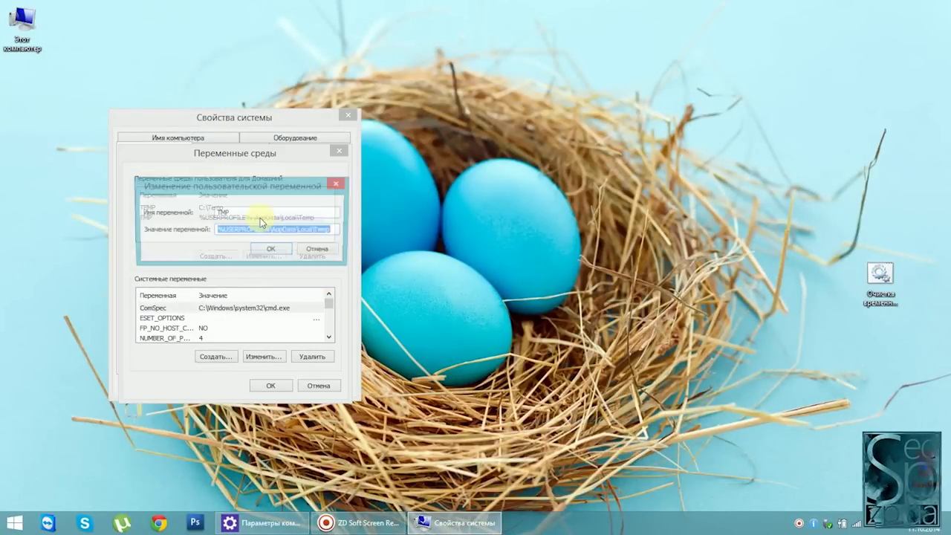
{"action": "right_click", "coordinate": [273, 230]}
{"action": "left_click", "coordinate": [293, 282]}
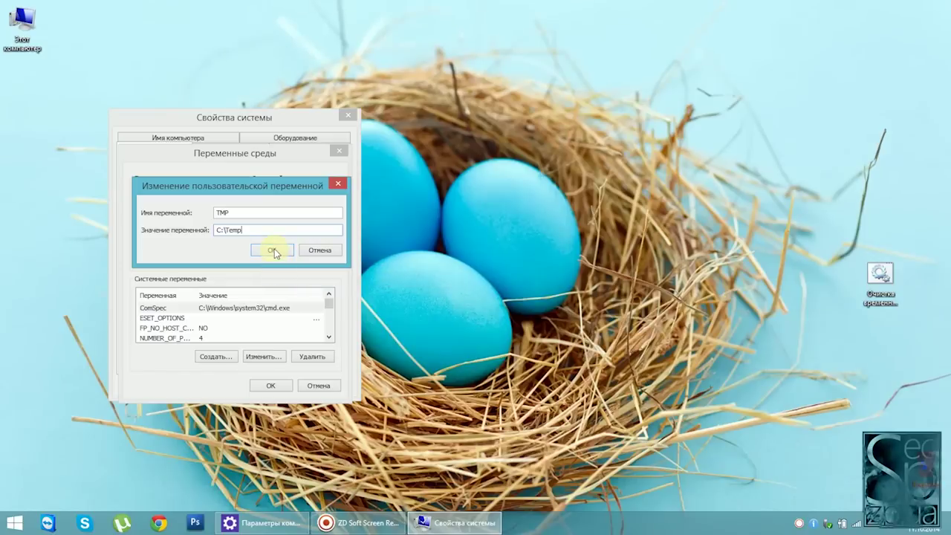
{"action": "left_click", "coordinate": [273, 251]}
- Set the system variable TMP to C:\Temp
{"action": "left_click_drag", "start_coordinate": [329, 308], "coordinate": [330, 332]}
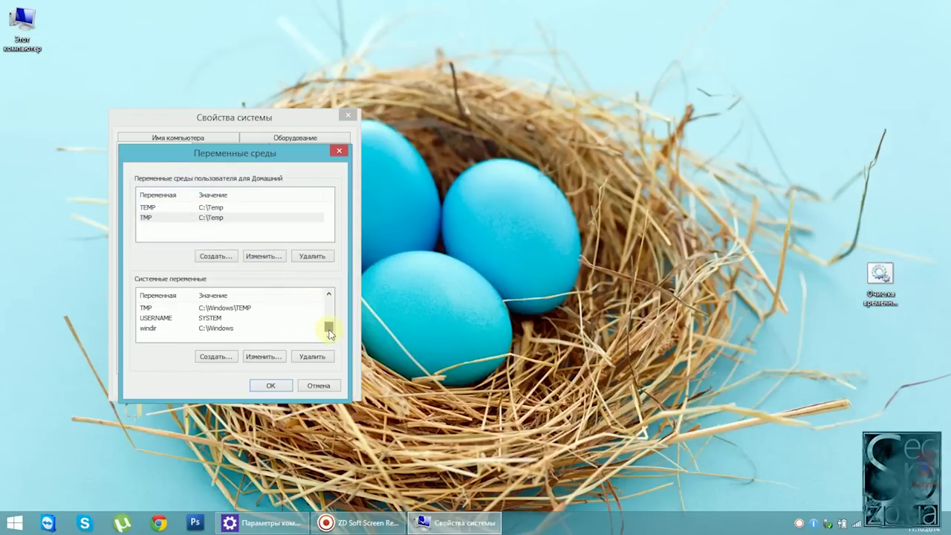
{"action": "double_click", "coordinate": [256, 307]}
{"action": "right_click", "coordinate": [263, 239]}
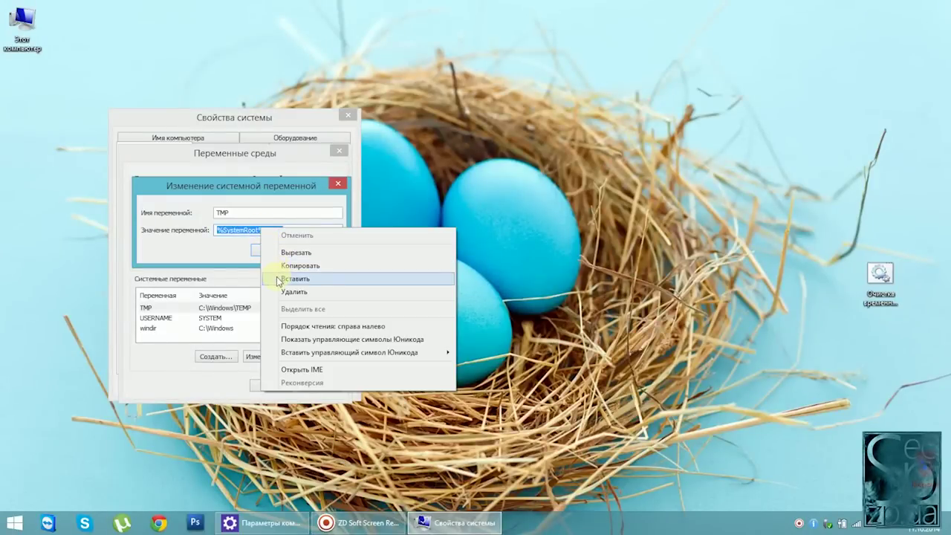
{"action": "left_click", "coordinate": [276, 277]}
{"action": "left_click", "coordinate": [272, 250]}
- Set the system variable TEMP to C:\Temp and apply the environment variable changes, closing the system properties
{"action": "left_click", "coordinate": [243, 308]}
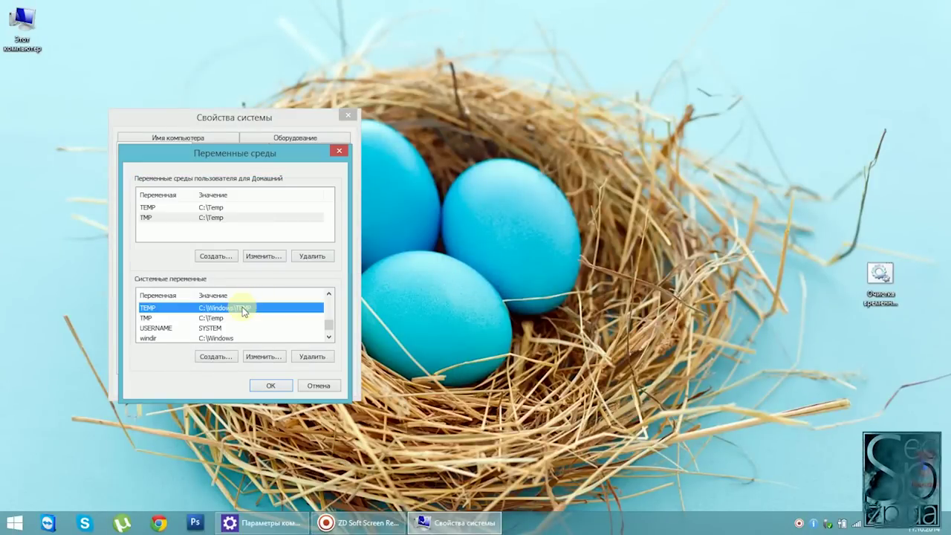
{"action": "double_click", "coordinate": [243, 308]}
{"action": "right_click", "coordinate": [254, 231]}
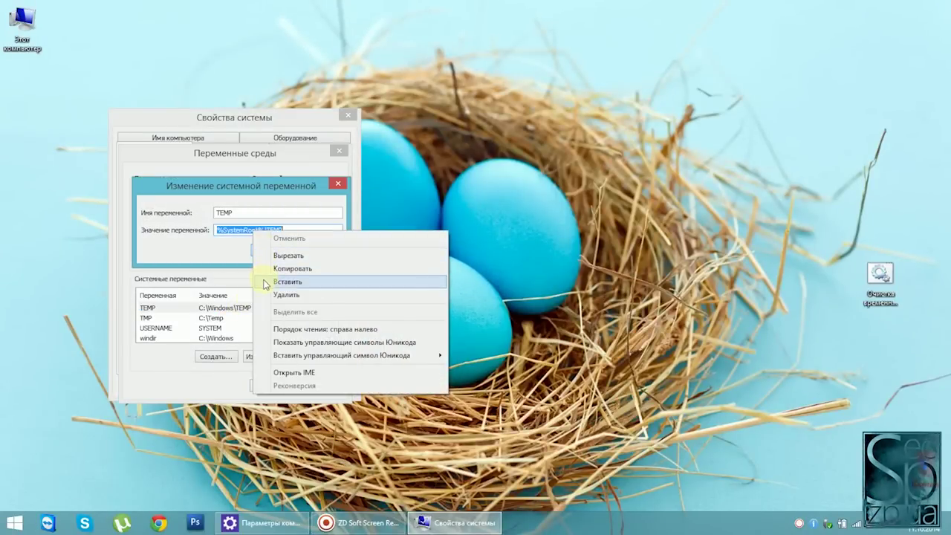
{"action": "left_click", "coordinate": [279, 275]}
{"action": "left_click", "coordinate": [272, 250]}
{"action": "left_click", "coordinate": [262, 387]}
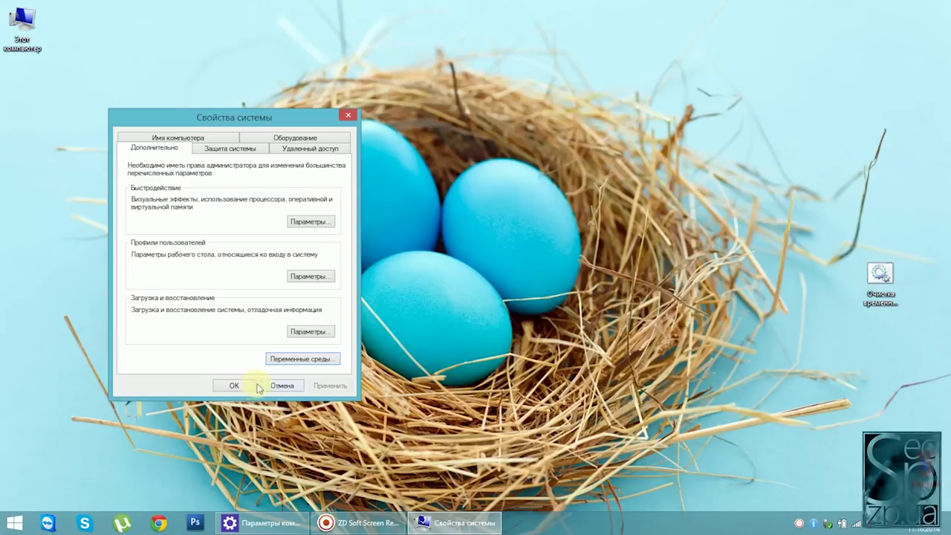
{"action": "left_click", "coordinate": [233, 386]}
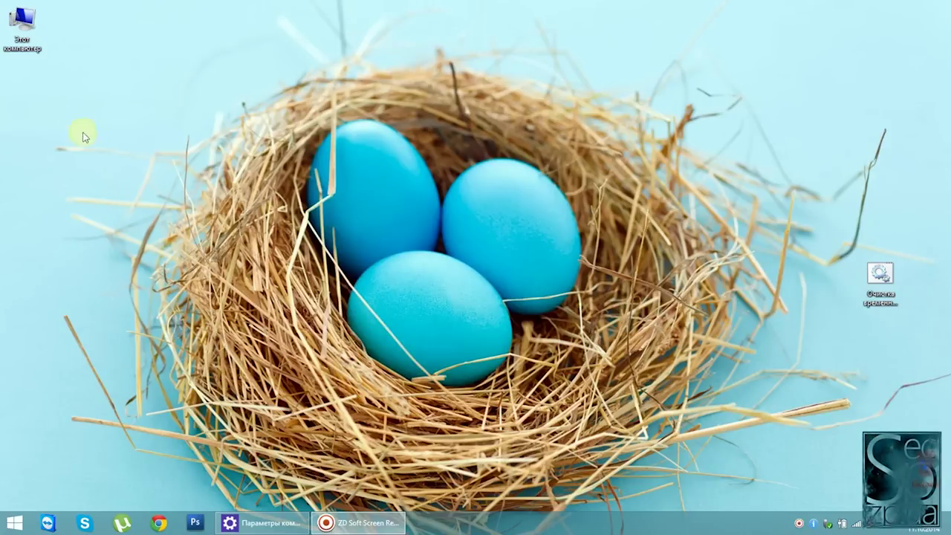
- Open the Temp folder on local disk C: to check its contents
{"action": "double_click", "coordinate": [29, 41]}
{"action": "double_click", "coordinate": [155, 178]}
{"action": "double_click", "coordinate": [129, 213]}
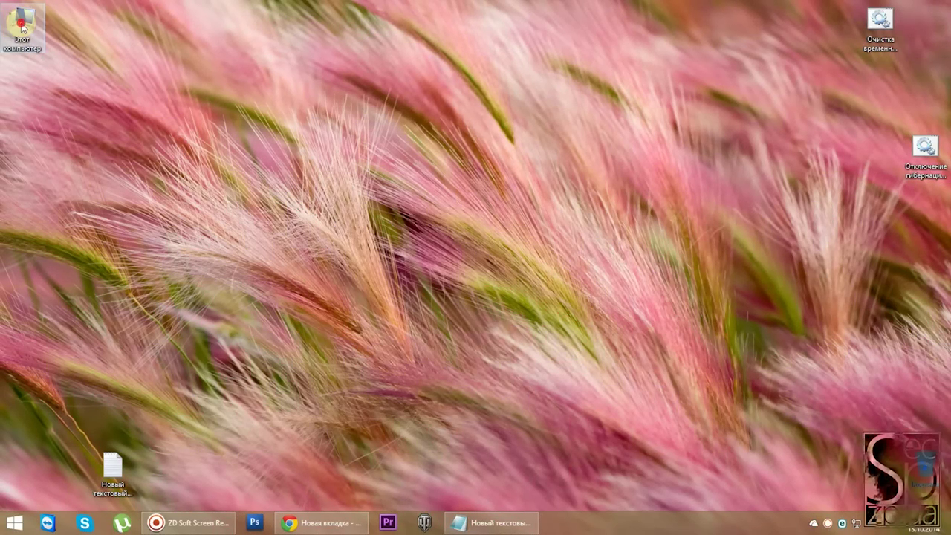
- Open local disk C: and search it for files matching размер:огромные
{"action": "double_click", "coordinate": [21, 26]}
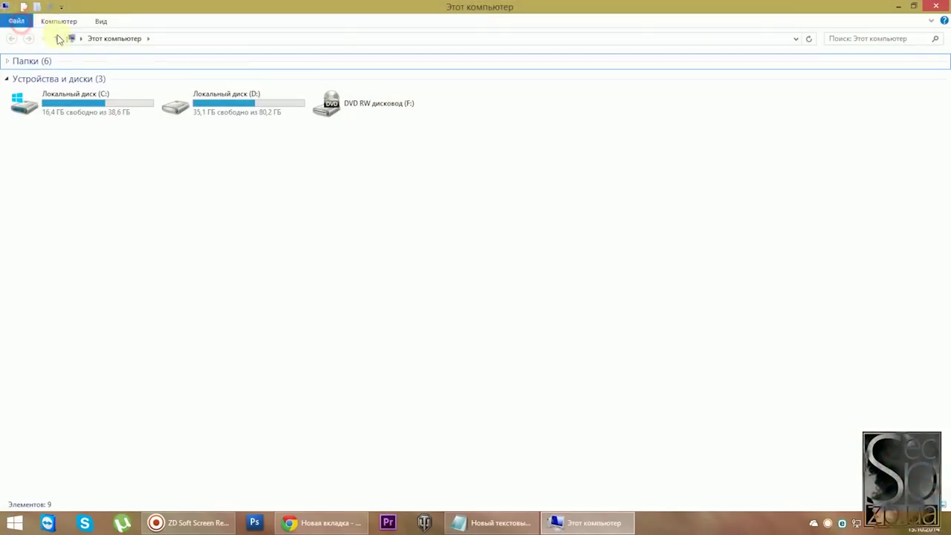
{"action": "double_click", "coordinate": [63, 110]}
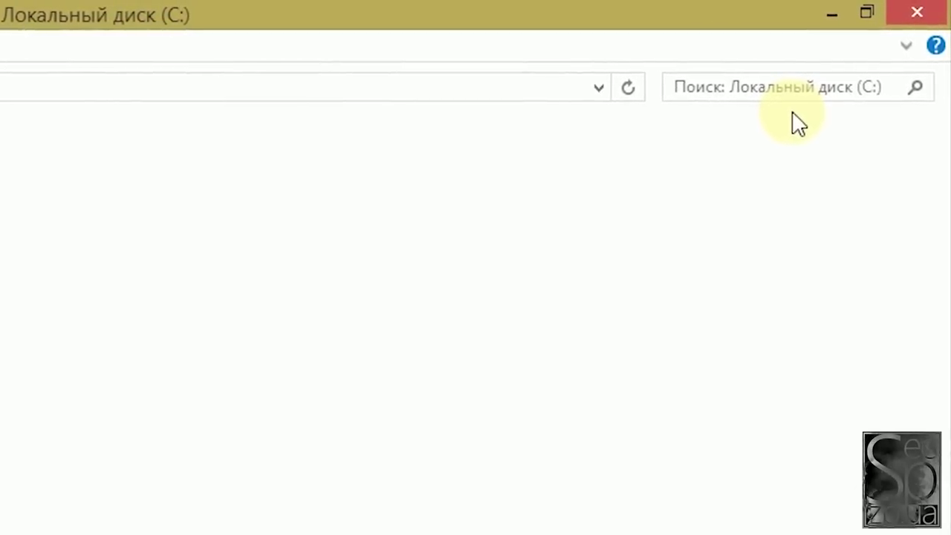
{"action": "left_click", "coordinate": [789, 82]}
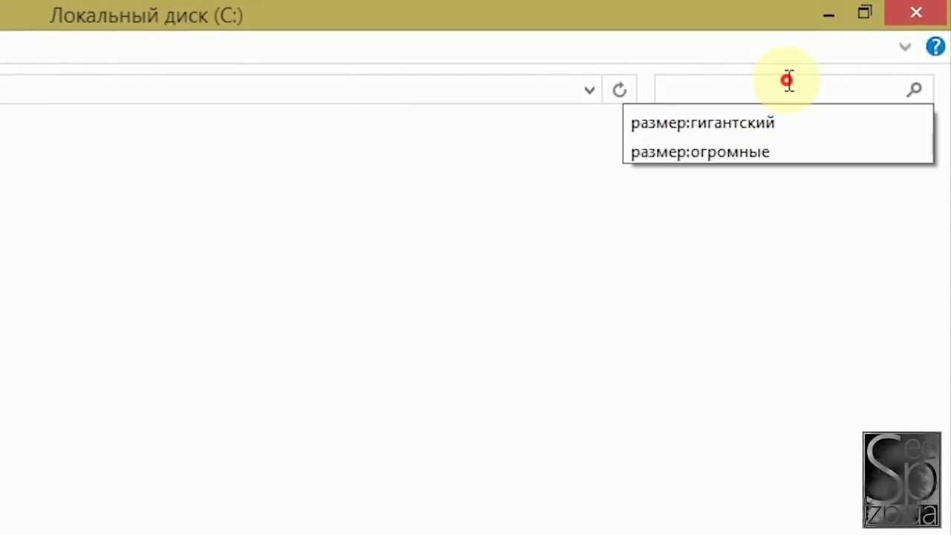
{"action": "left_click", "coordinate": [725, 146]}
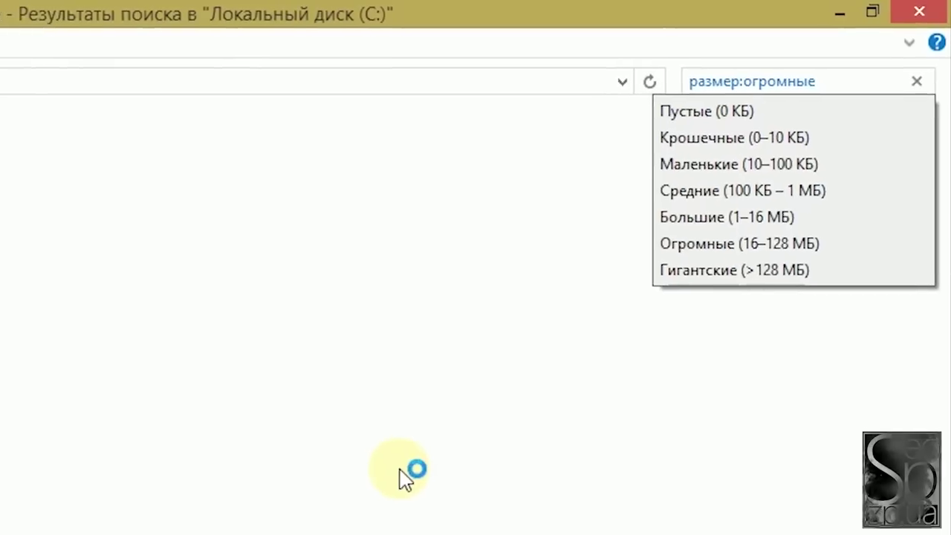
{"action": "left_click", "coordinate": [435, 440]}
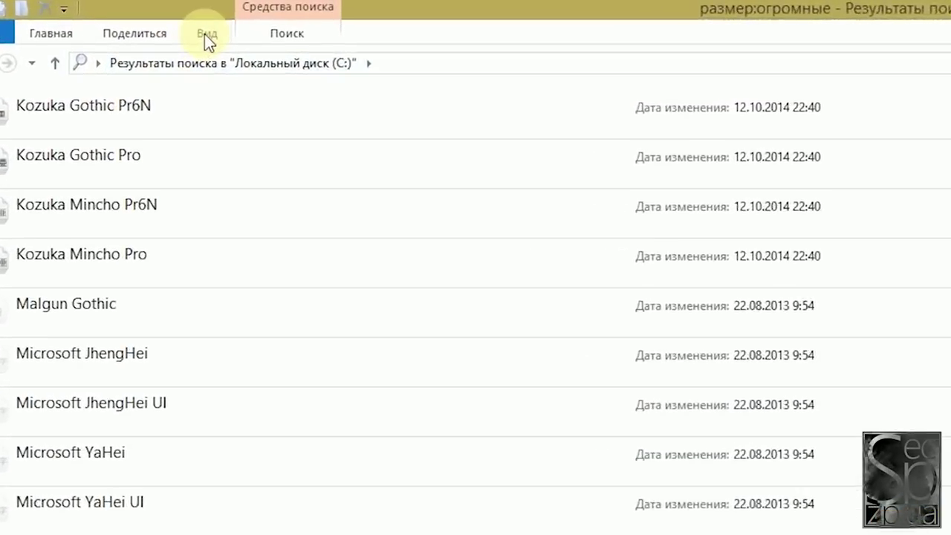
- Sort the search results by size (Размер)
{"action": "left_click", "coordinate": [204, 34]}
{"action": "left_click", "coordinate": [635, 75]}
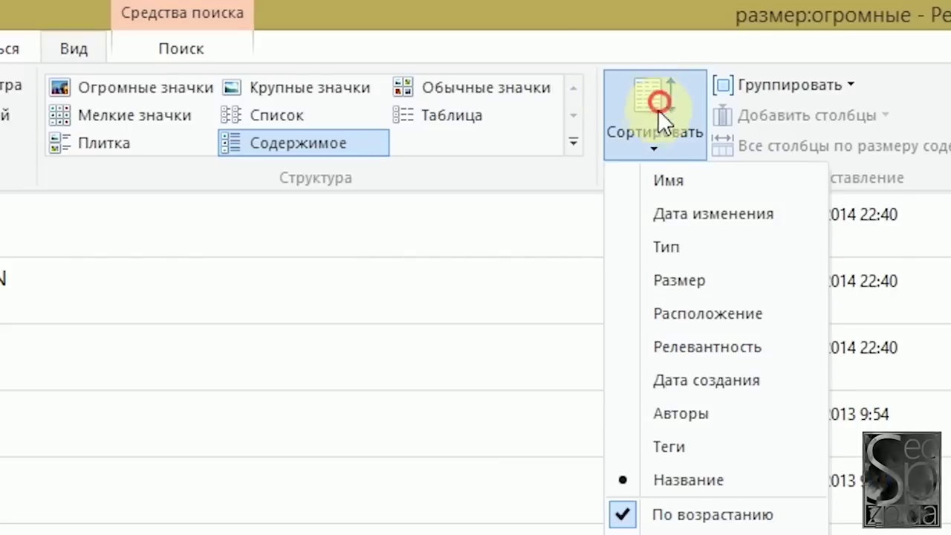
{"action": "left_click", "coordinate": [661, 259]}
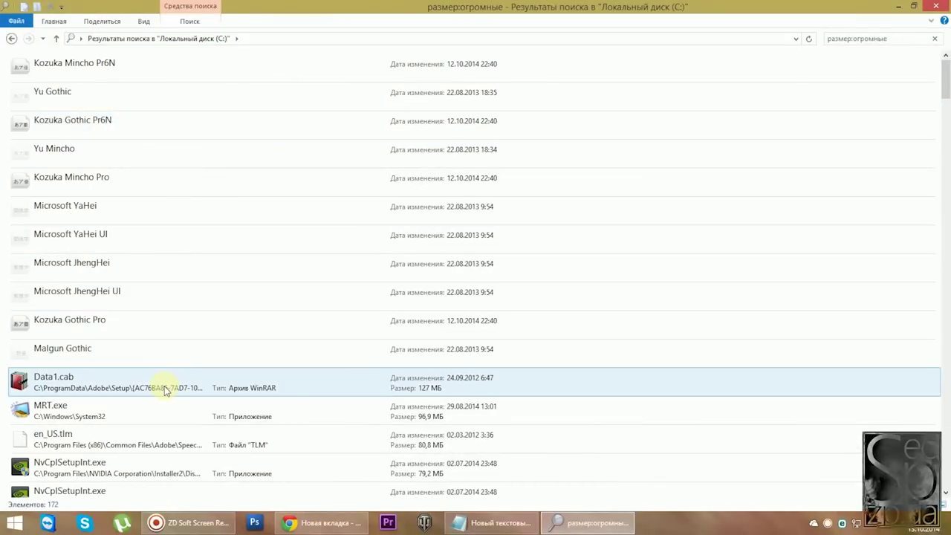
- Look through the largest files found and open the folder location of Data1.cab
{"action": "scroll", "coordinate": [164, 385], "scroll_direction": "down", "scroll_amount": 2}
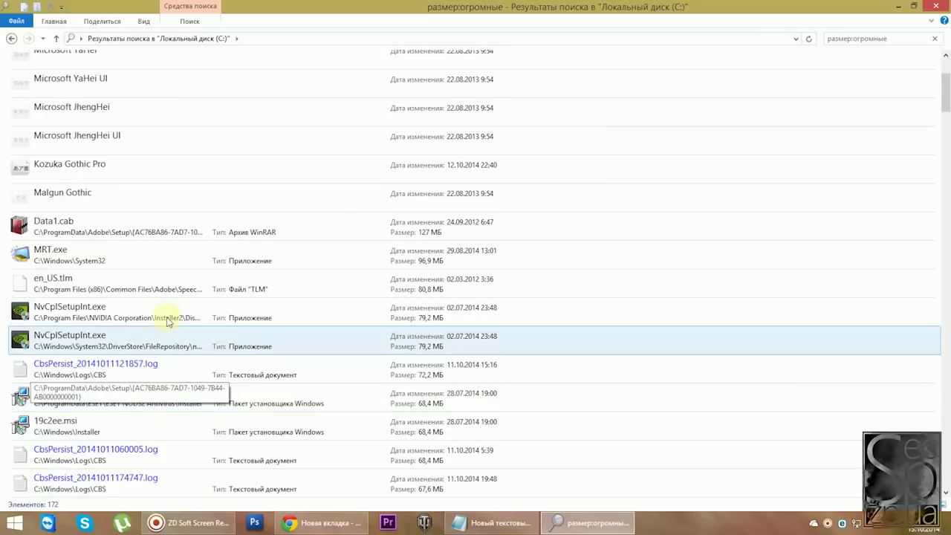
{"action": "left_click", "coordinate": [152, 232]}
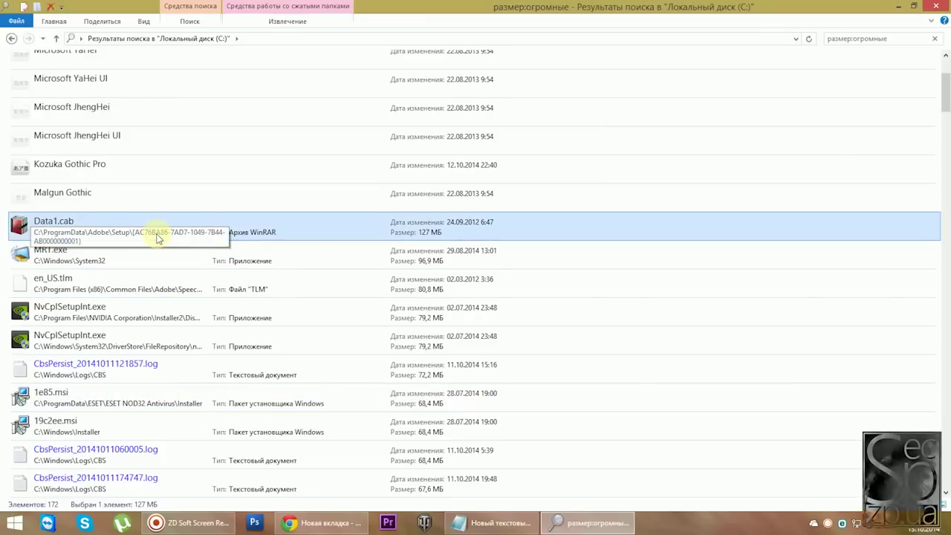
{"action": "left_click", "coordinate": [106, 376]}
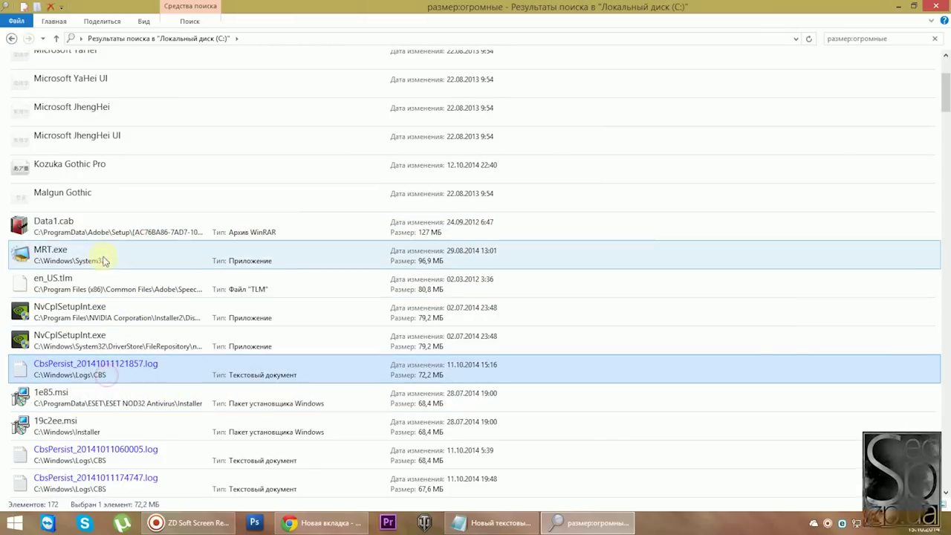
{"action": "right_click", "coordinate": [91, 222]}
{"action": "left_click", "coordinate": [76, 223]}
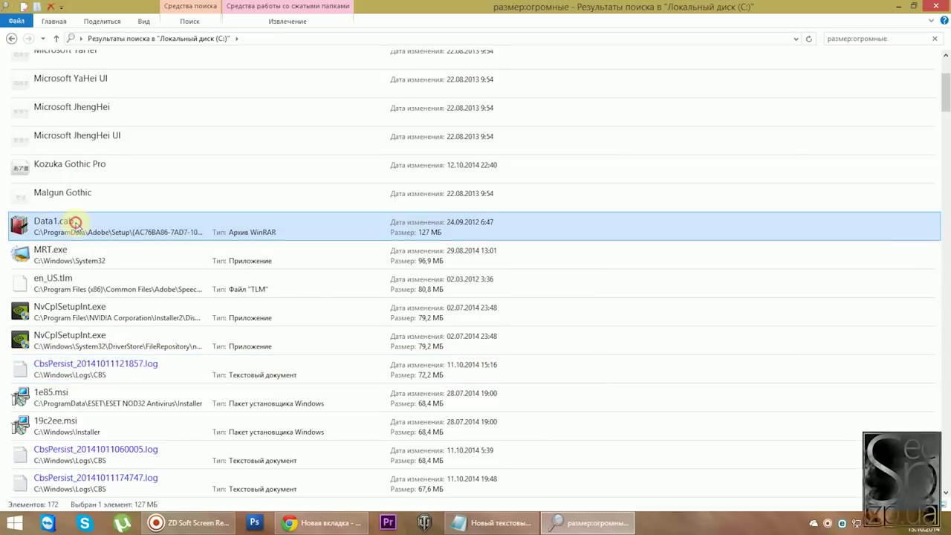
{"action": "right_click", "coordinate": [76, 223]}
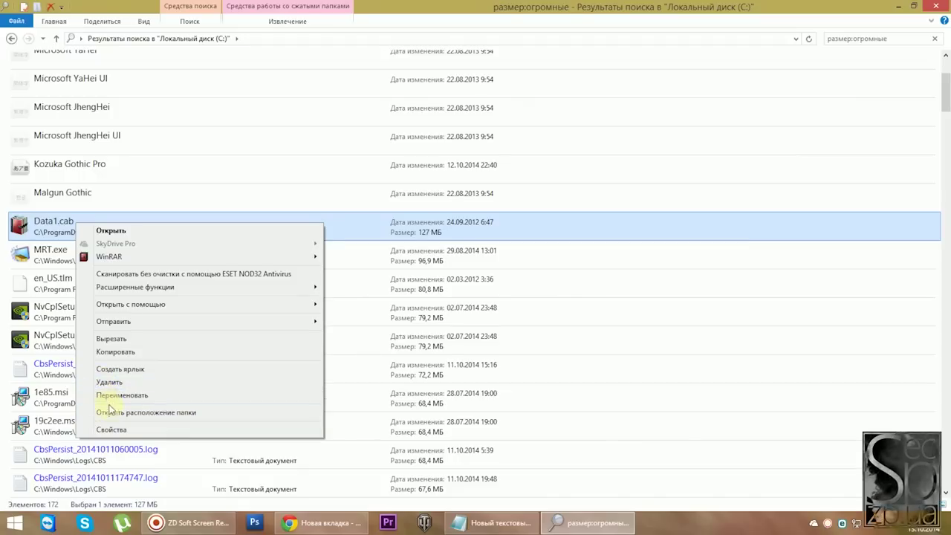
{"action": "left_click", "coordinate": [108, 411]}
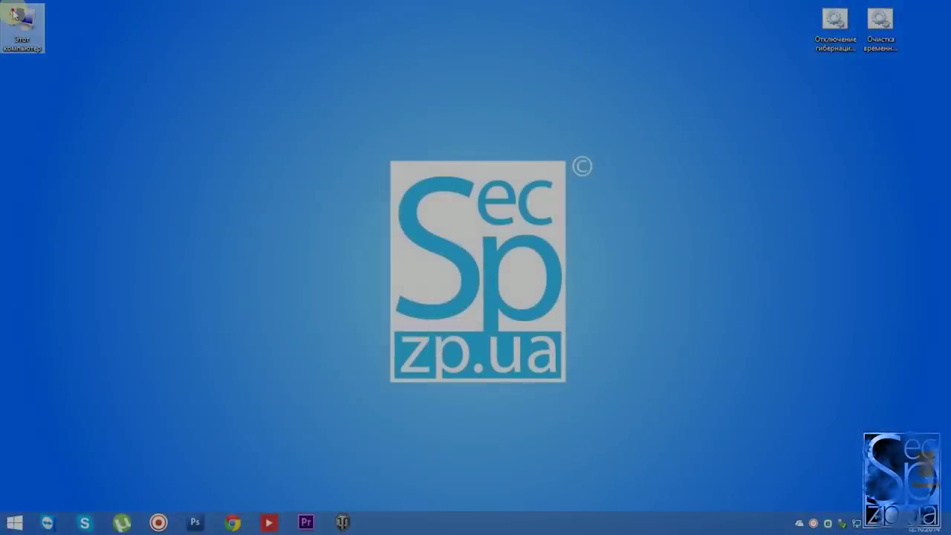
- Open local disk C: from This PC
{"action": "key", "text": "super+e"}
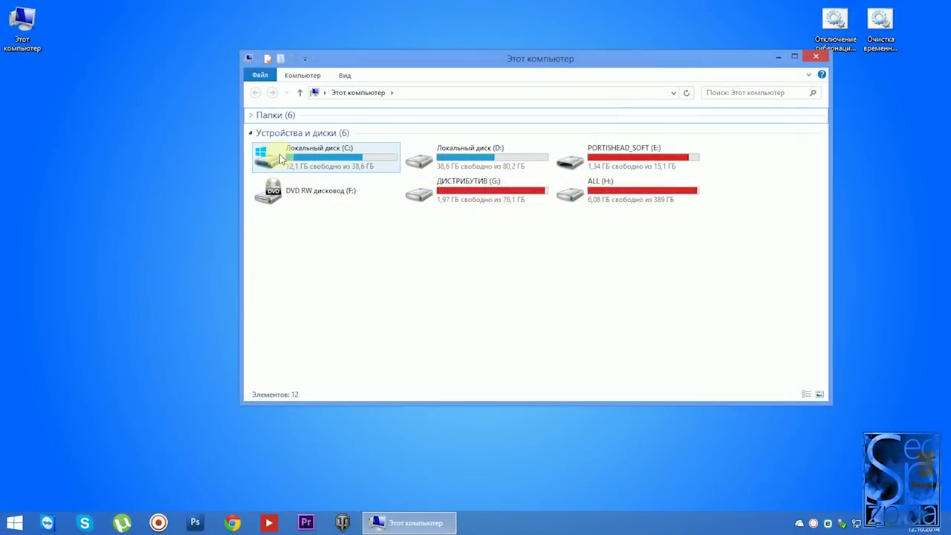
{"action": "left_click", "coordinate": [280, 158]}
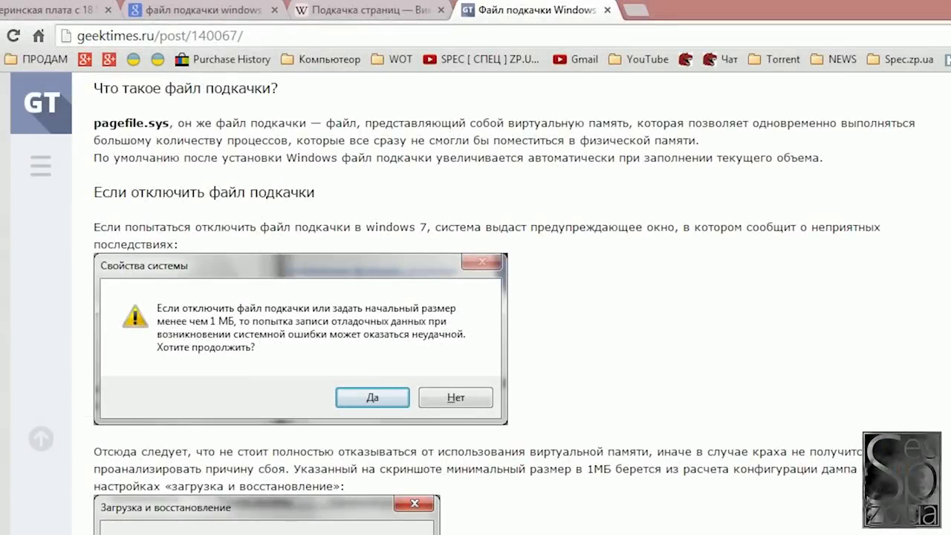
- Read the geektimes.ru article on disabling, moving and sizing the Windows paging file
{"action": "scroll", "coordinate": [503, 306], "scroll_direction": "down", "scroll_amount": 4}
{"action": "scroll", "coordinate": [503, 303], "scroll_direction": "down", "scroll_amount": 2}
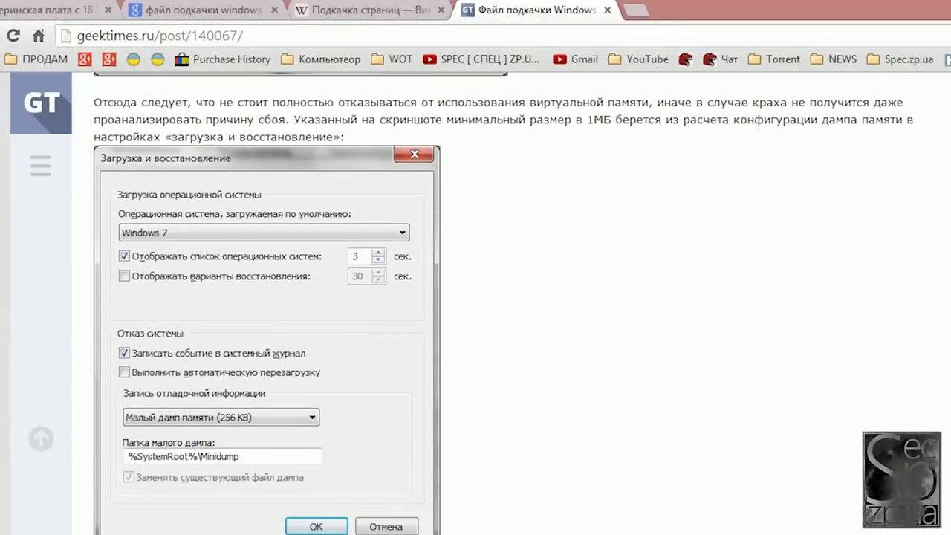
{"action": "scroll", "coordinate": [503, 303], "scroll_direction": "down", "scroll_amount": 5}
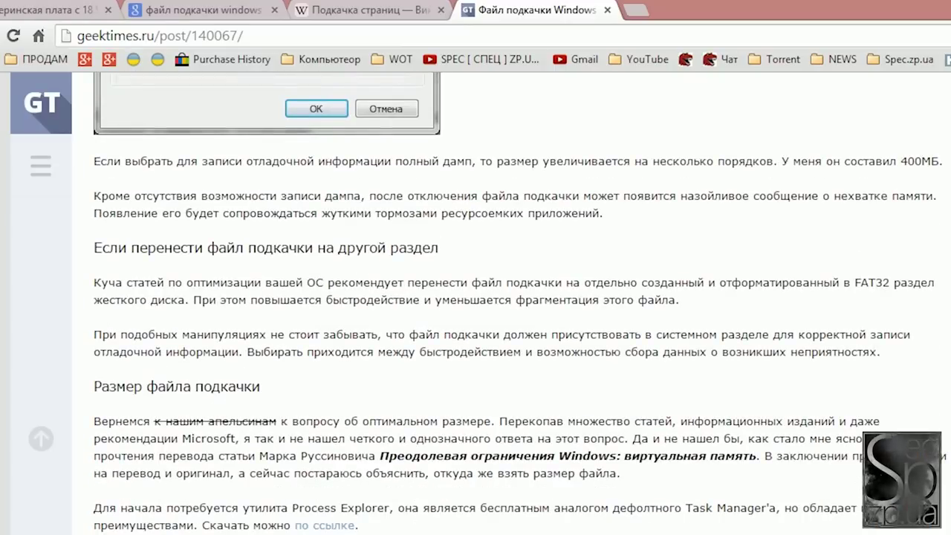
{"action": "scroll", "coordinate": [503, 303], "scroll_direction": "down", "scroll_amount": 3}
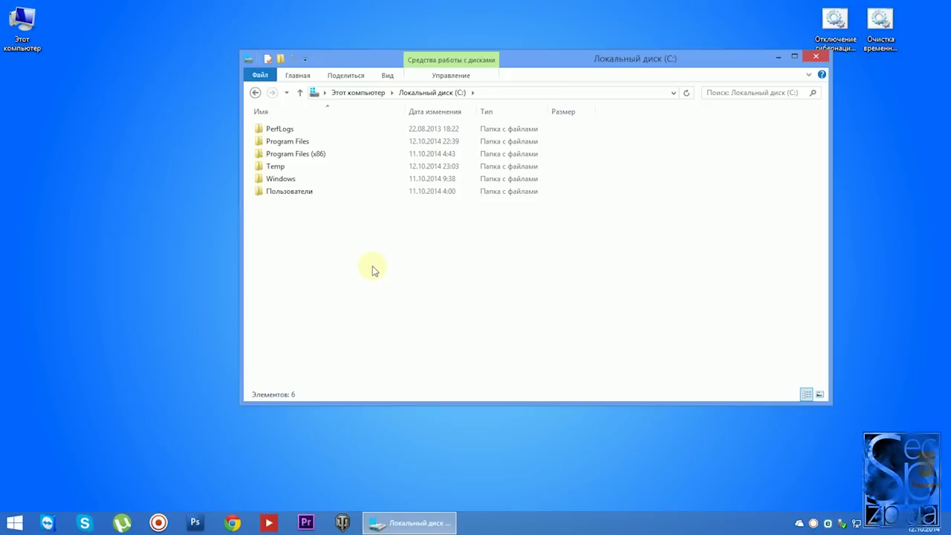
- Show hidden items (Скрытые элементы) on local disk C:
{"action": "left_click", "coordinate": [388, 76]}
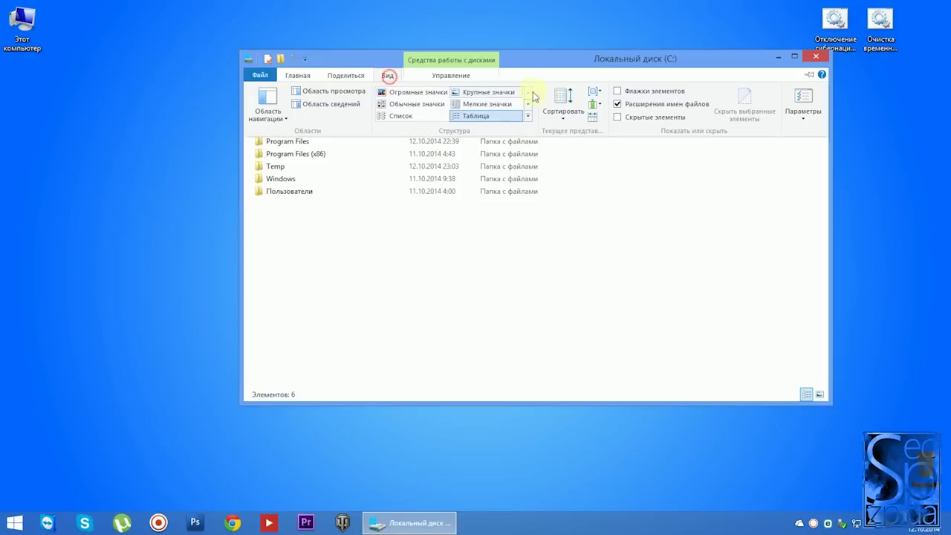
{"action": "left_click", "coordinate": [617, 119]}
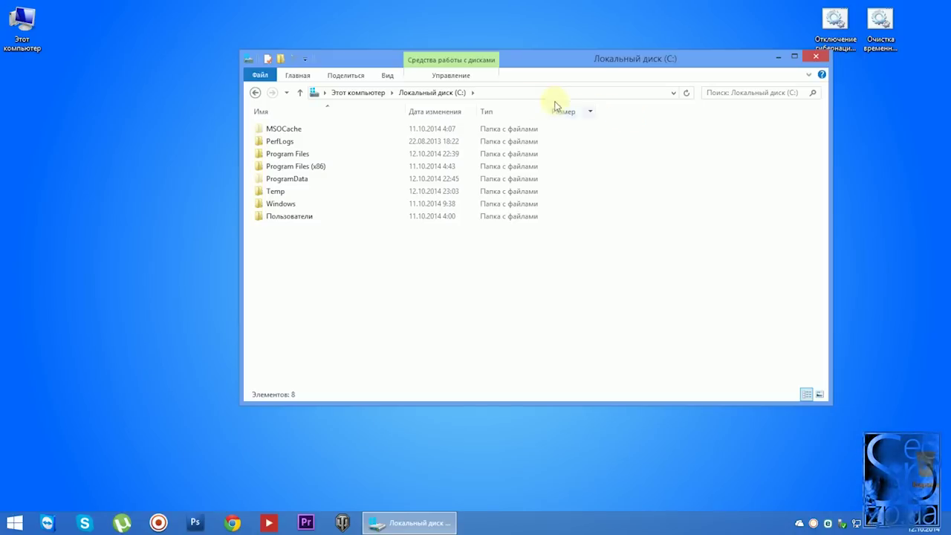
{"action": "left_click", "coordinate": [394, 79]}
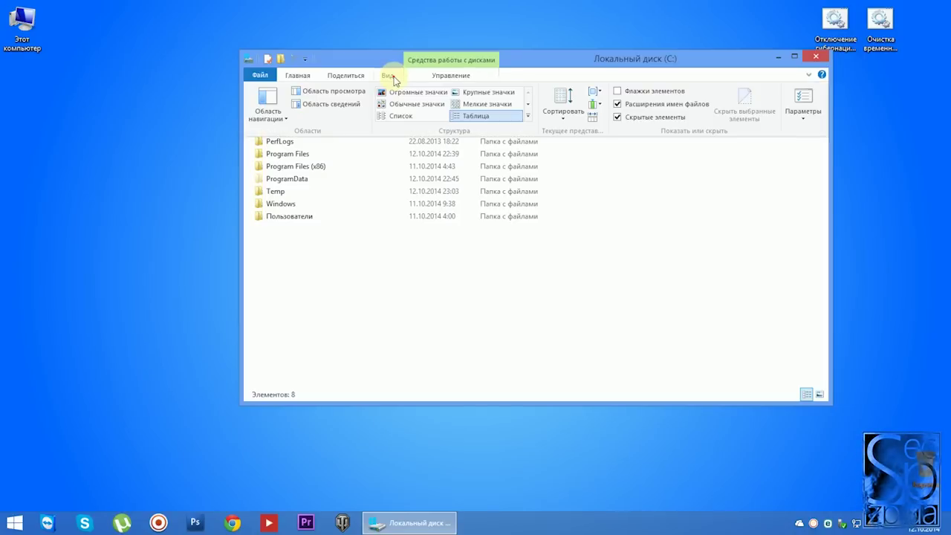
{"action": "left_click", "coordinate": [800, 117]}
{"action": "left_click", "coordinate": [815, 131]}
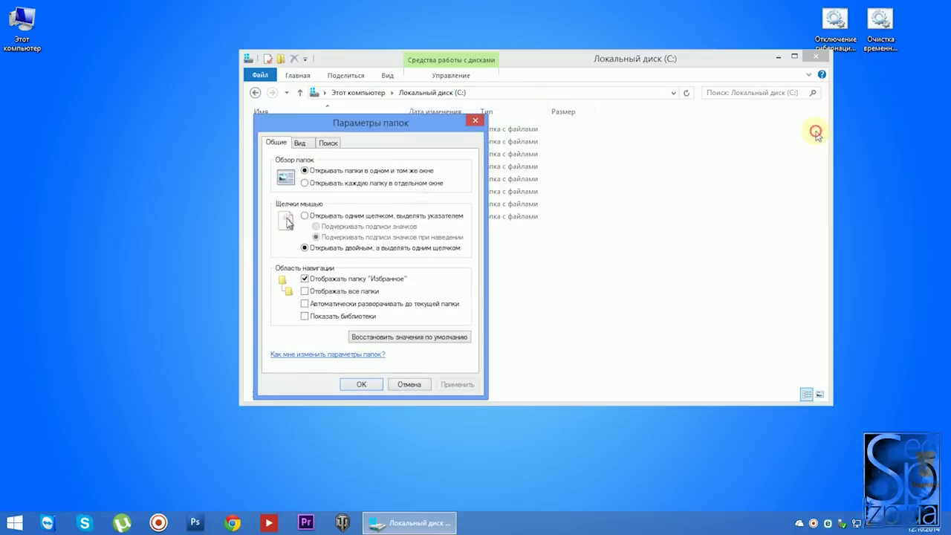
{"action": "left_click", "coordinate": [470, 123]}
- Open the folder options (Параметры папок) through the Control Panel and close the Control Panel window
{"action": "right_click", "coordinate": [16, 522]}
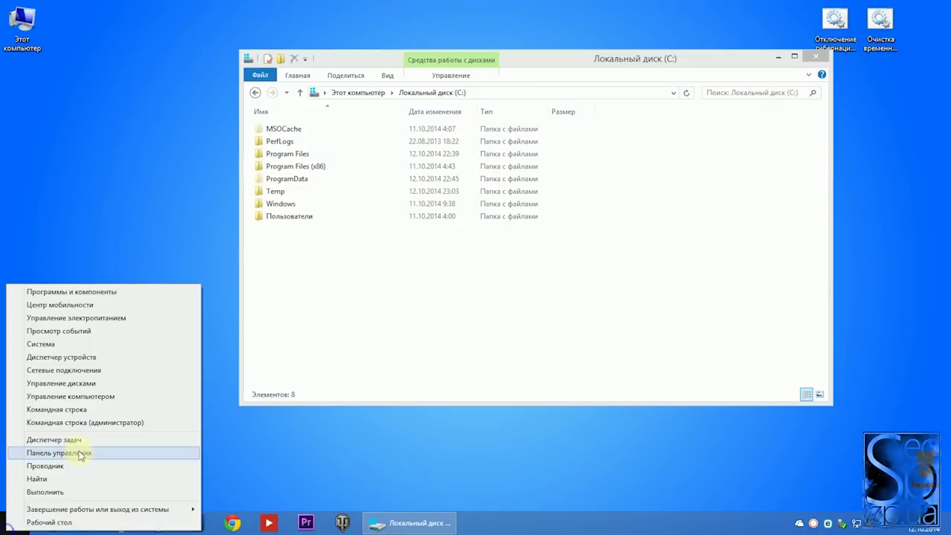
{"action": "left_click", "coordinate": [80, 453]}
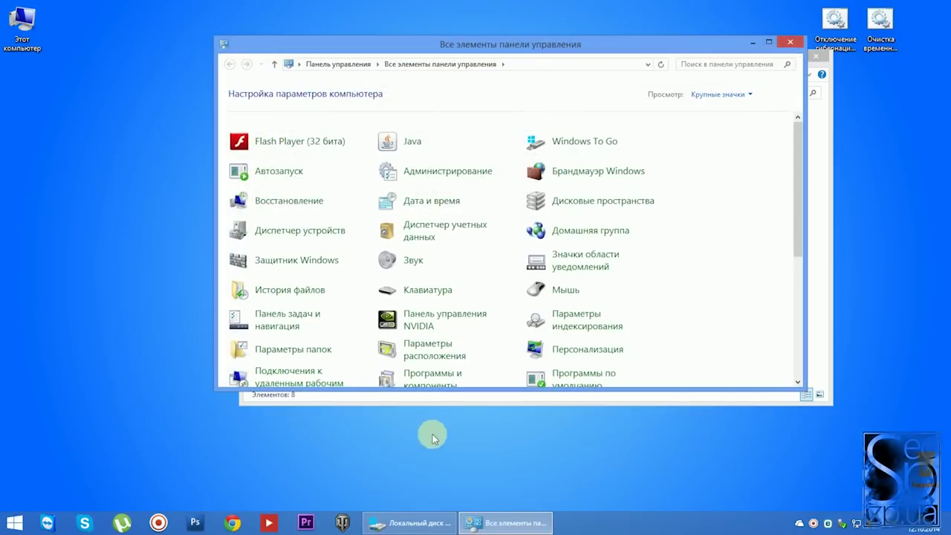
{"action": "left_click", "coordinate": [313, 351]}
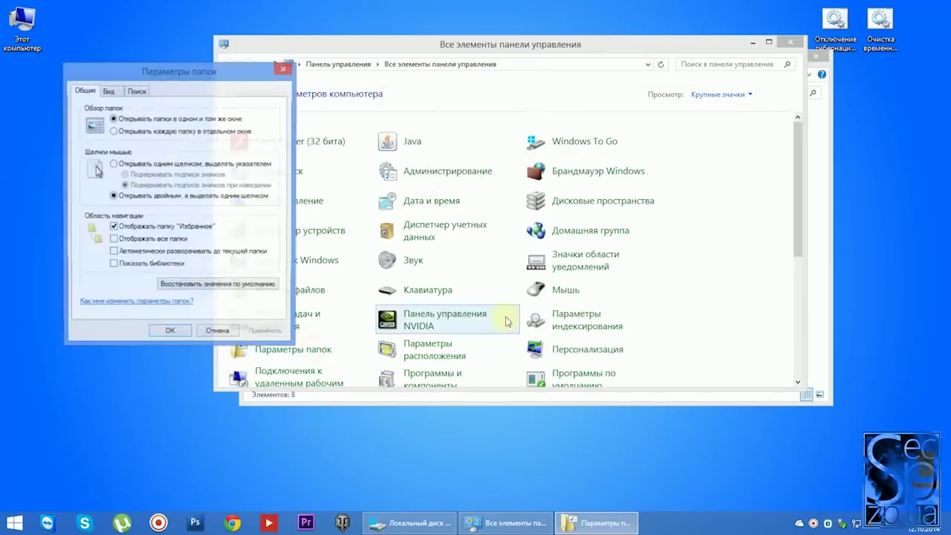
{"action": "left_click", "coordinate": [788, 44]}
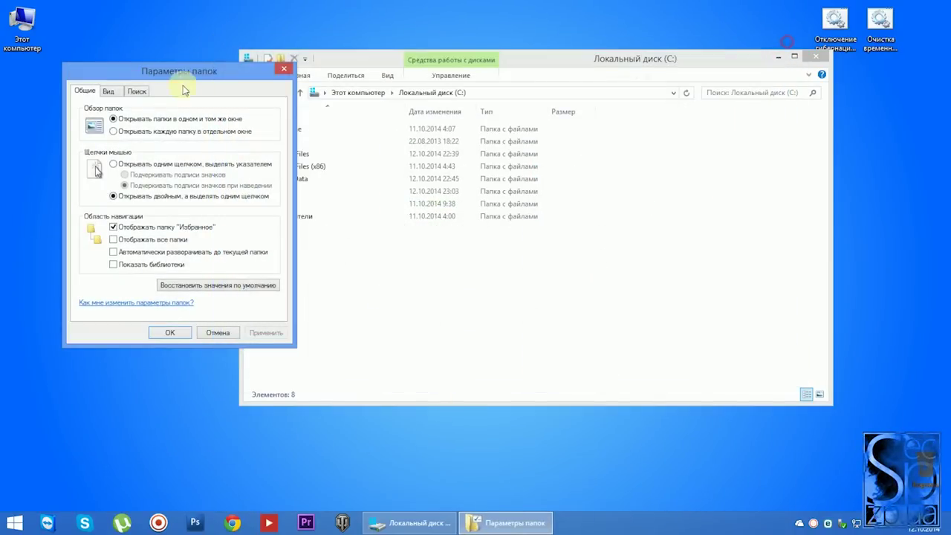
- Turn off hiding of protected system files in the folder view options, accept the warning and apply the change
{"action": "left_click", "coordinate": [113, 91]}
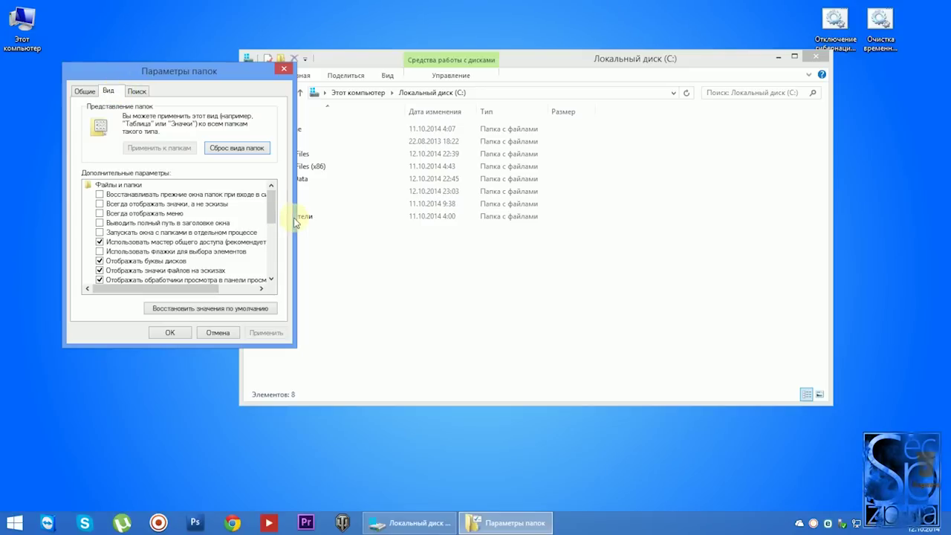
{"action": "left_click_drag", "start_coordinate": [271, 206], "coordinate": [269, 254]}
{"action": "left_click", "coordinate": [153, 214]}
{"action": "left_click", "coordinate": [576, 280]}
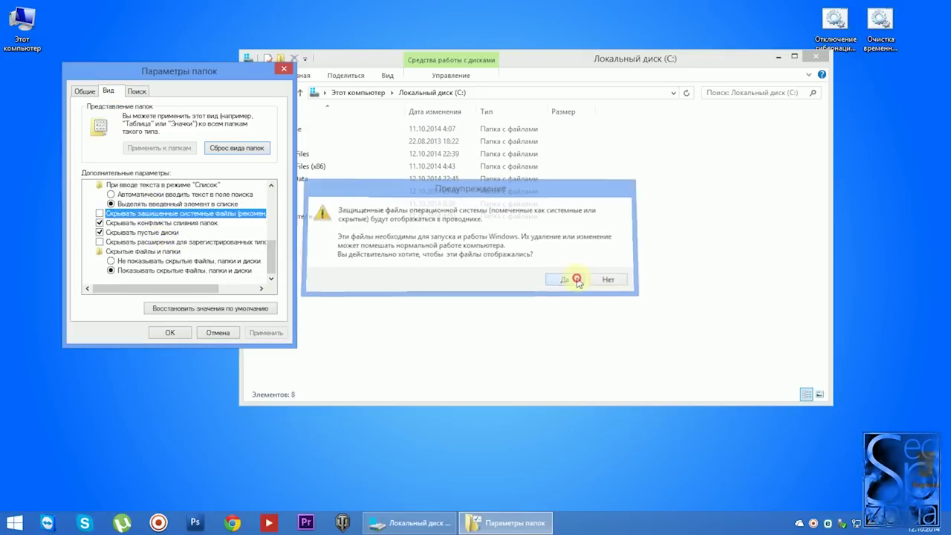
{"action": "left_click", "coordinate": [265, 333]}
{"action": "left_click", "coordinate": [190, 332]}
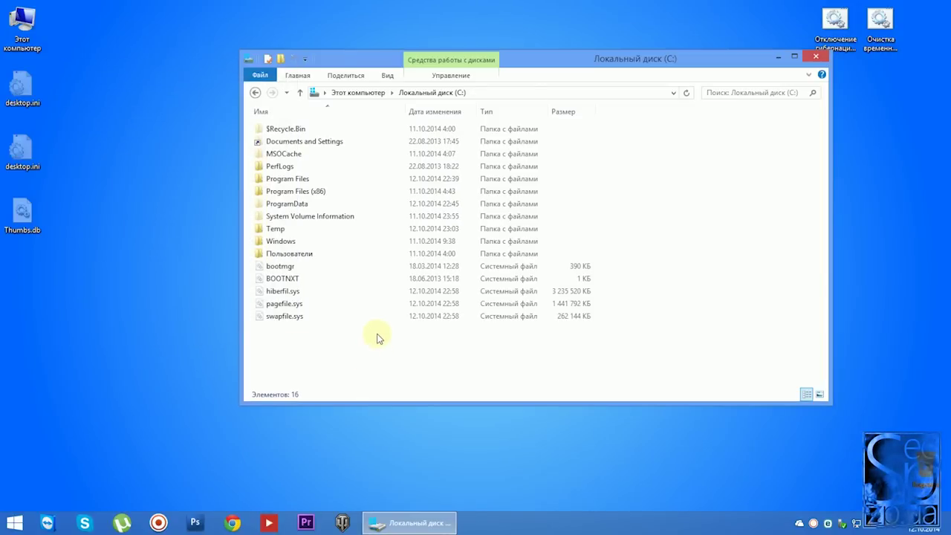
- Check the sizes of pagefile.sys and hiberfil.sys in the root of drive C:
{"action": "left_click", "coordinate": [282, 305]}
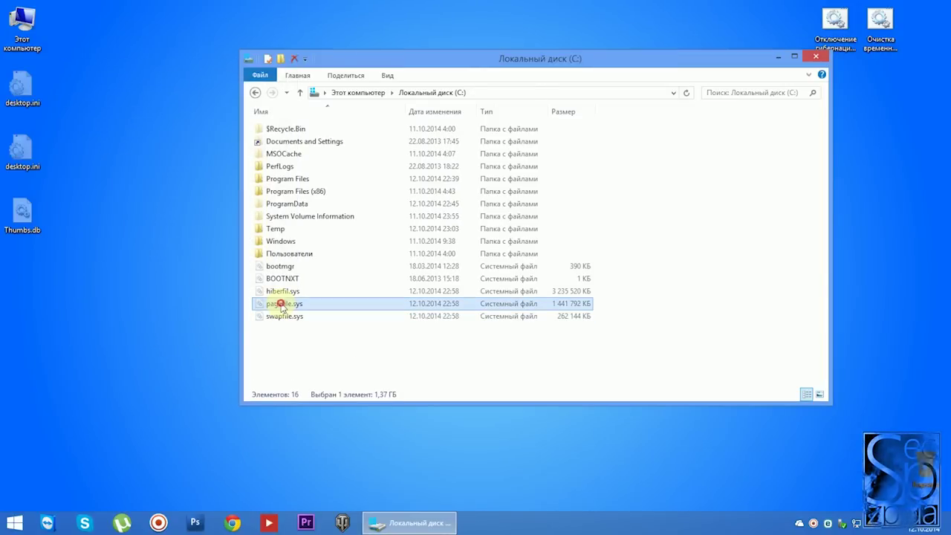
{"action": "left_click", "coordinate": [282, 291]}
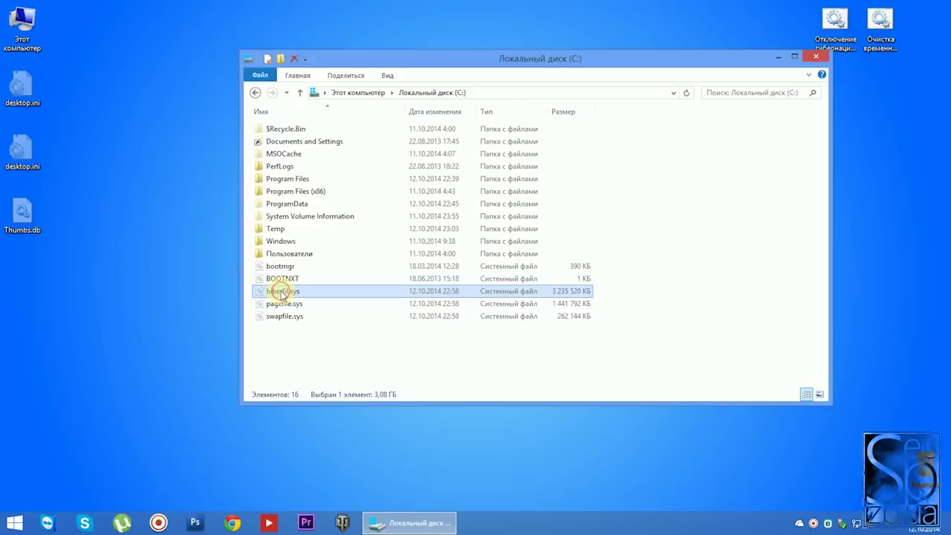
{"action": "left_click", "coordinate": [291, 337]}
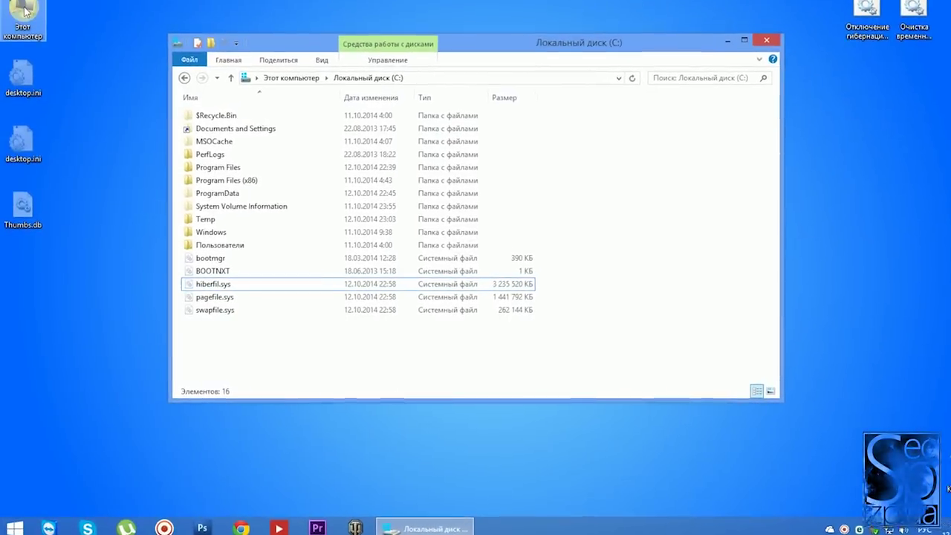
- Open the computer's properties and bring up the additional (Дополнительно) settings in the system properties
{"action": "right_click", "coordinate": [24, 6]}
{"action": "left_click", "coordinate": [44, 124]}
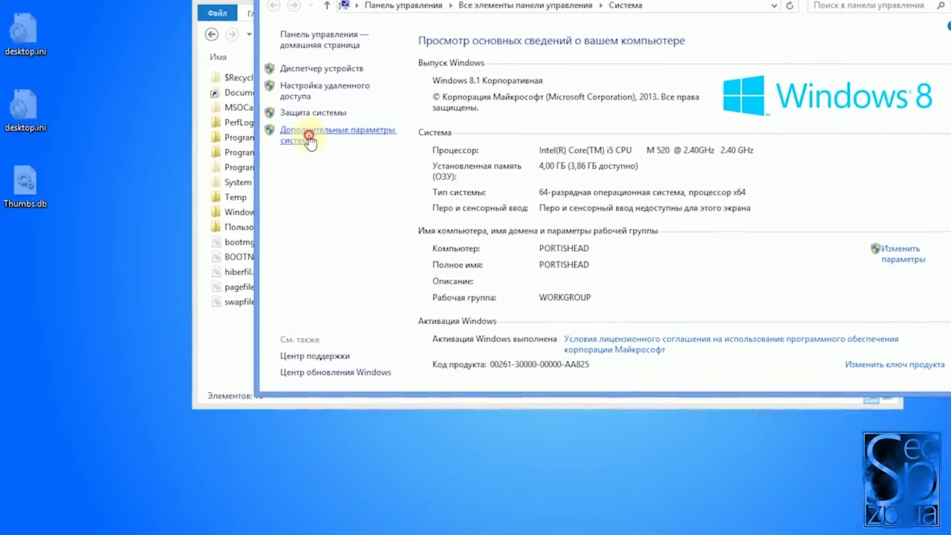
{"action": "left_click", "coordinate": [299, 143]}
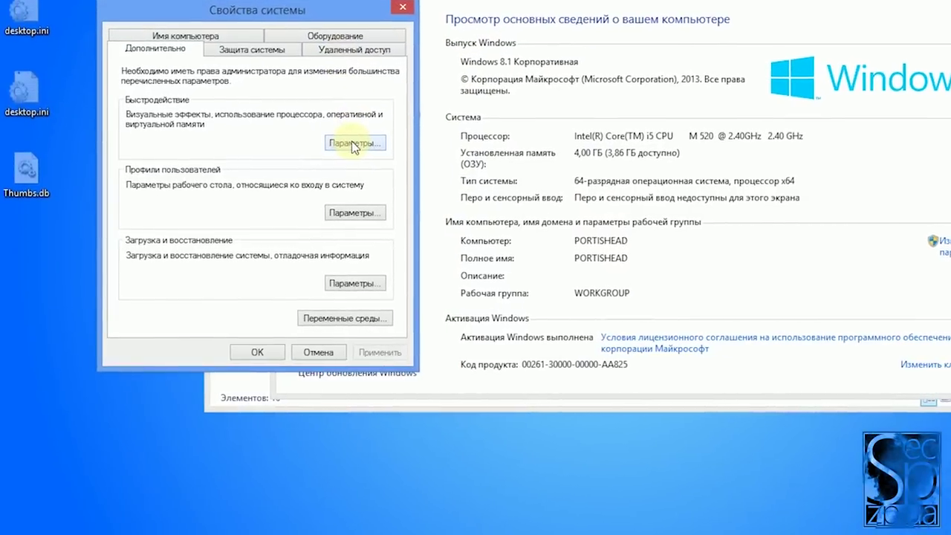
{"action": "left_click", "coordinate": [171, 33]}
{"action": "left_click", "coordinate": [149, 30]}
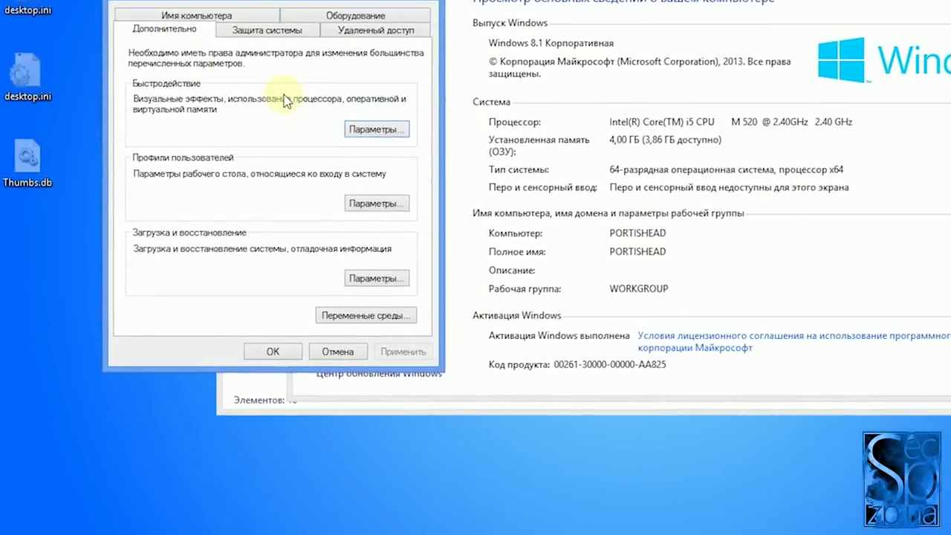
- Open the virtual memory settings from the performance options and set drive C: to no paging file (Без файла подкачки), accepting the warning
{"action": "left_click", "coordinate": [377, 127]}
{"action": "left_click", "coordinate": [363, 150]}
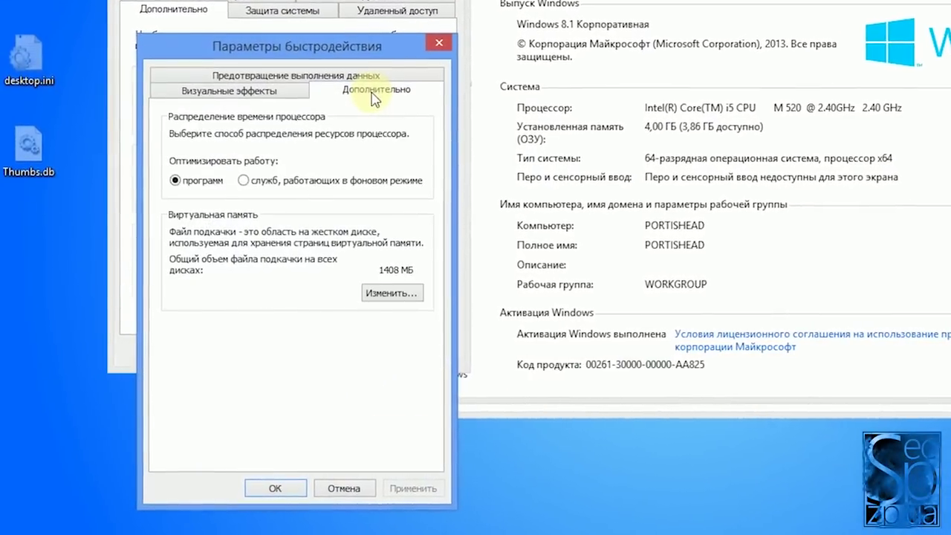
{"action": "left_click", "coordinate": [410, 292]}
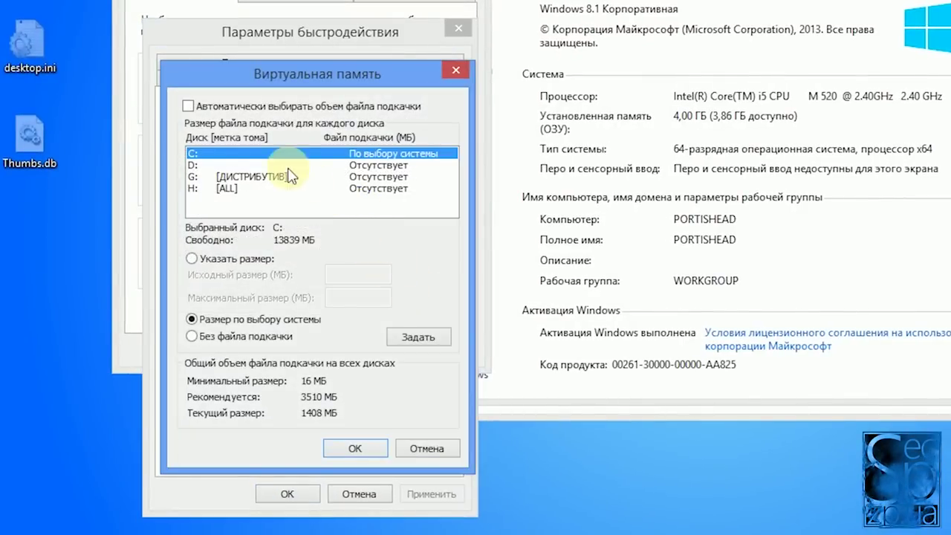
{"action": "left_click", "coordinate": [227, 338]}
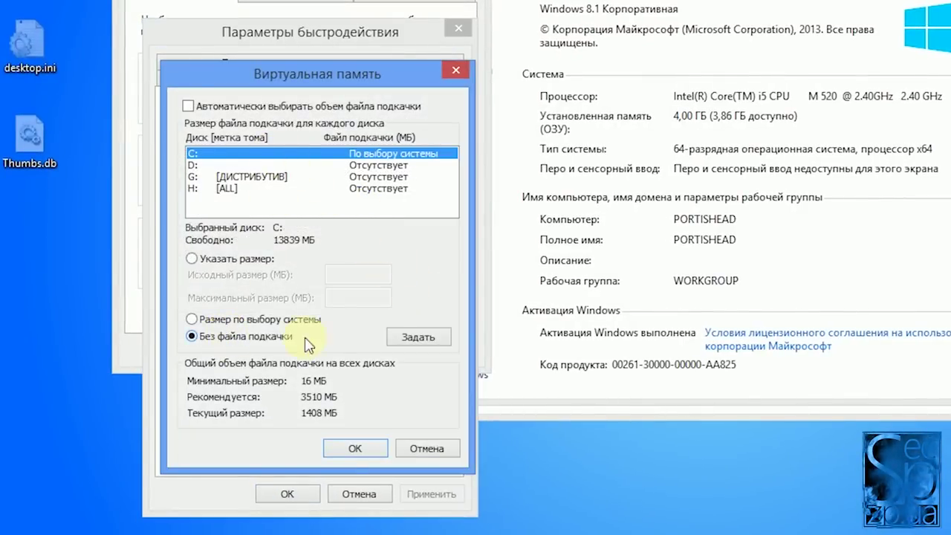
{"action": "left_click", "coordinate": [418, 338]}
{"action": "left_click", "coordinate": [792, 291]}
- Give drive D: a custom paging file with initial and maximum size 3510 MB, acknowledge the restart notice and close the system settings windows
{"action": "left_click", "coordinate": [249, 165]}
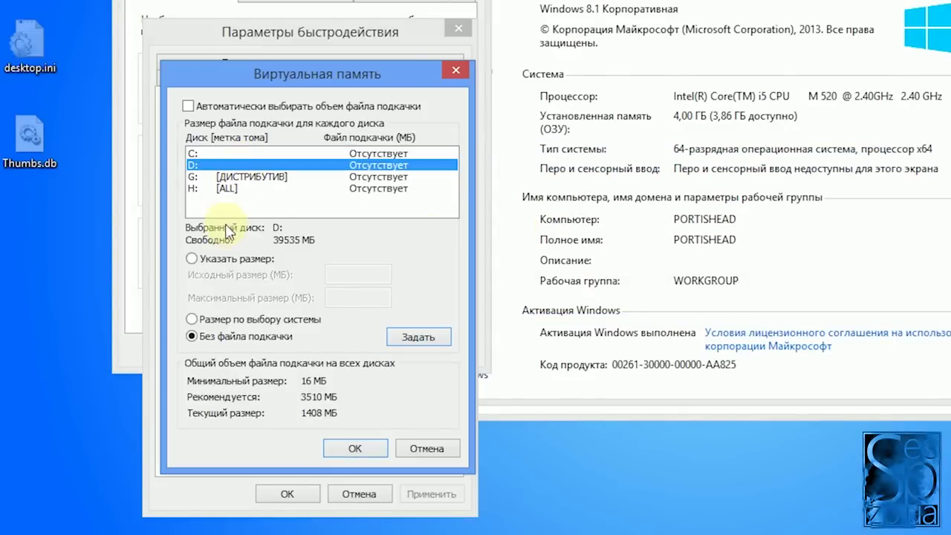
{"action": "left_click", "coordinate": [211, 260]}
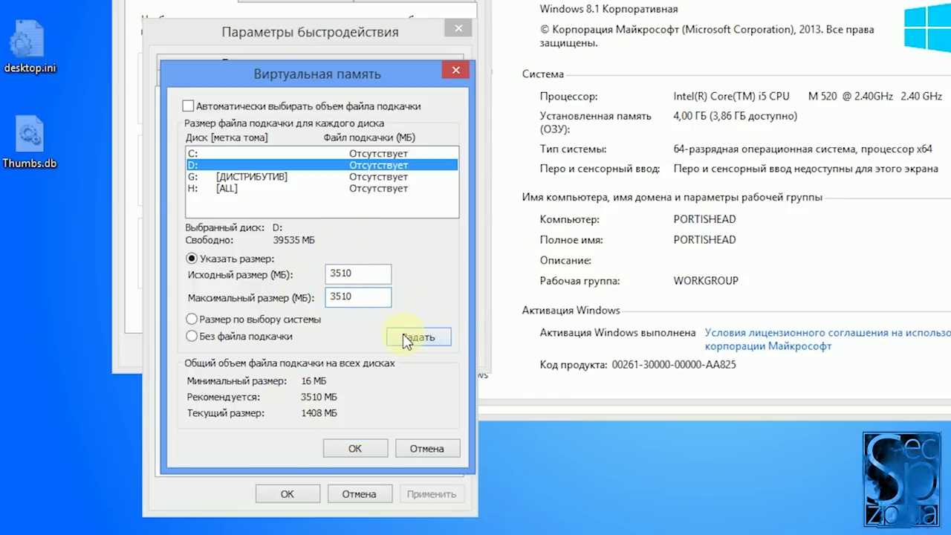
{"action": "left_click", "coordinate": [355, 448]}
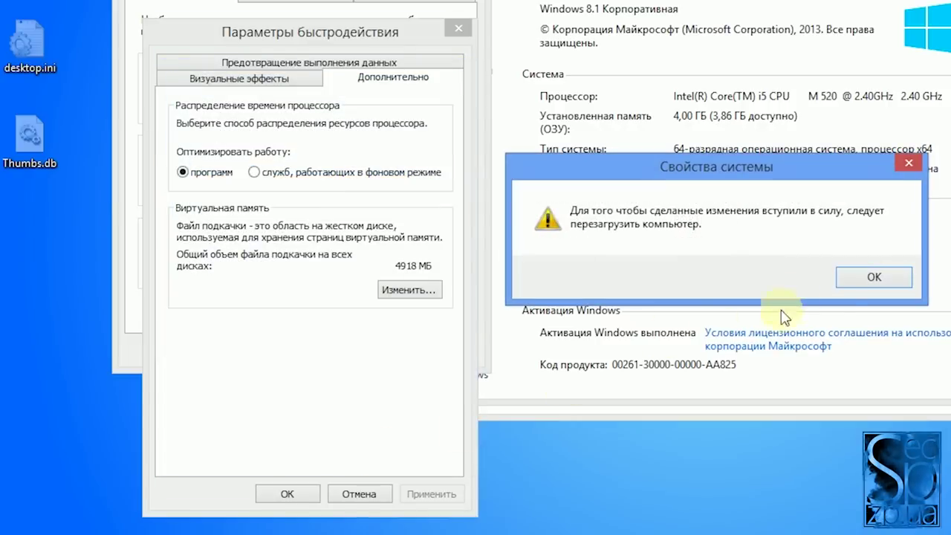
{"action": "left_click", "coordinate": [873, 277]}
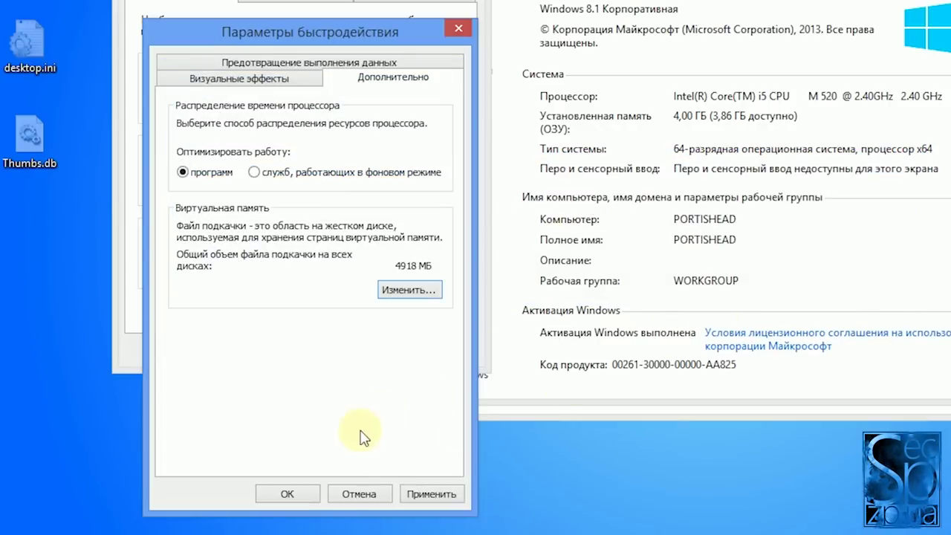
{"action": "left_click", "coordinate": [303, 494]}
{"action": "left_click", "coordinate": [300, 354]}
{"action": "left_click", "coordinate": [782, 234]}
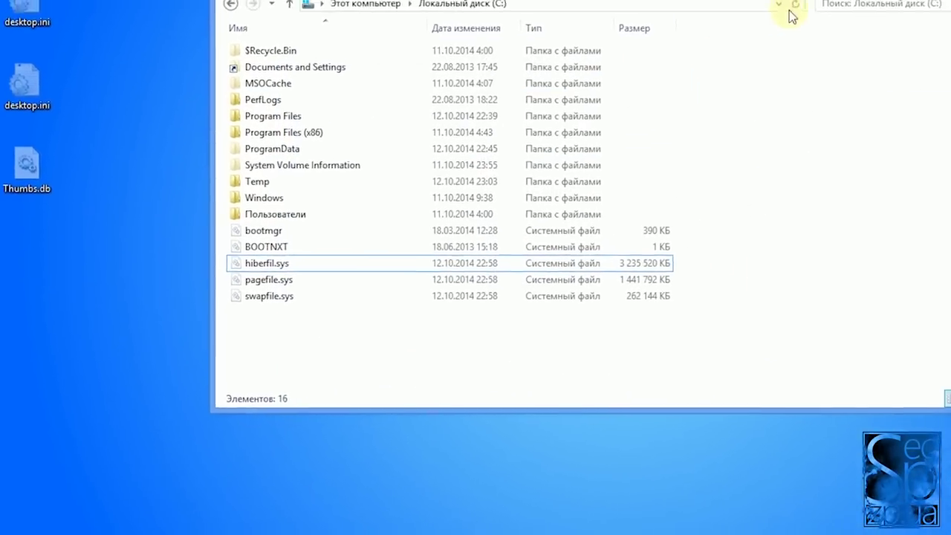
- Refresh the drive C: listing, run the hibernation-disabling script (Отключение гибернации) as administrator and close the drive window
{"action": "left_click", "coordinate": [799, 4]}
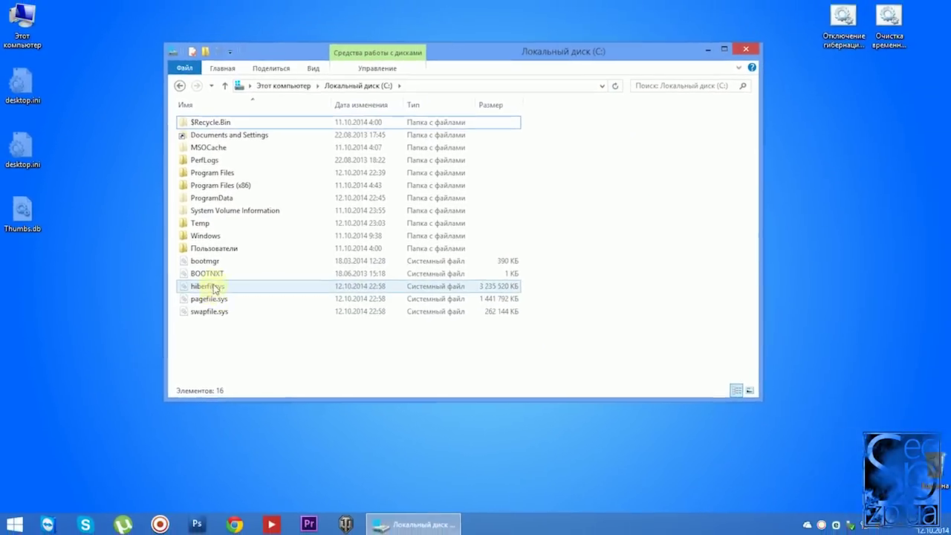
{"action": "right_click", "coordinate": [881, 208]}
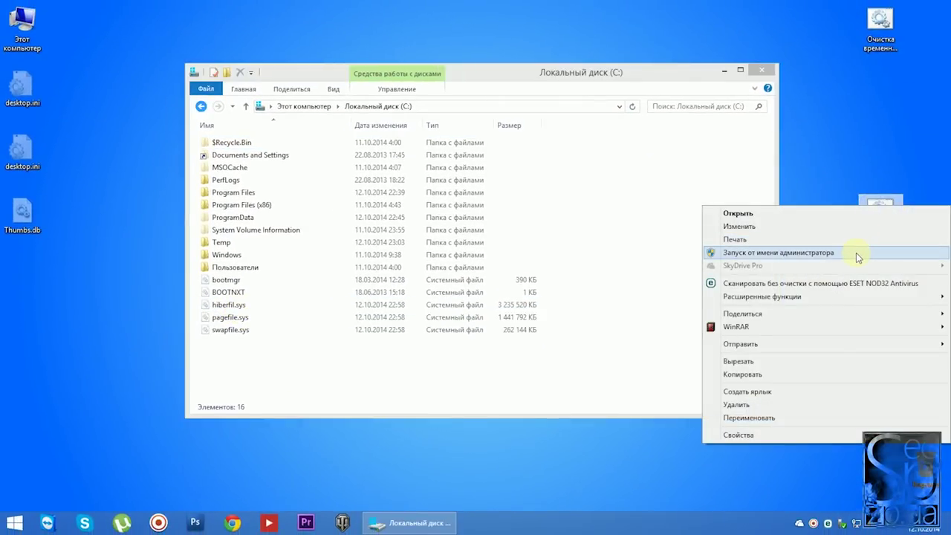
{"action": "left_click", "coordinate": [856, 253]}
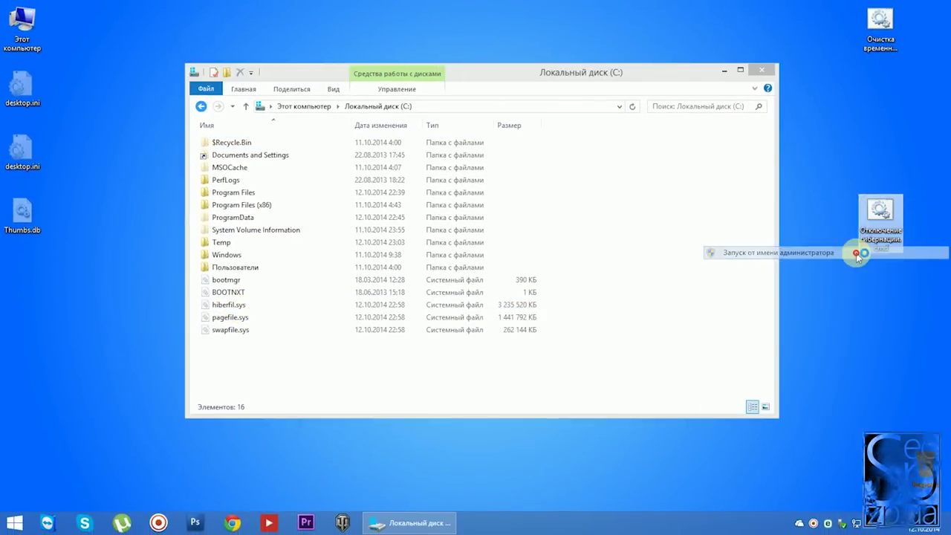
{"action": "left_click", "coordinate": [770, 70]}
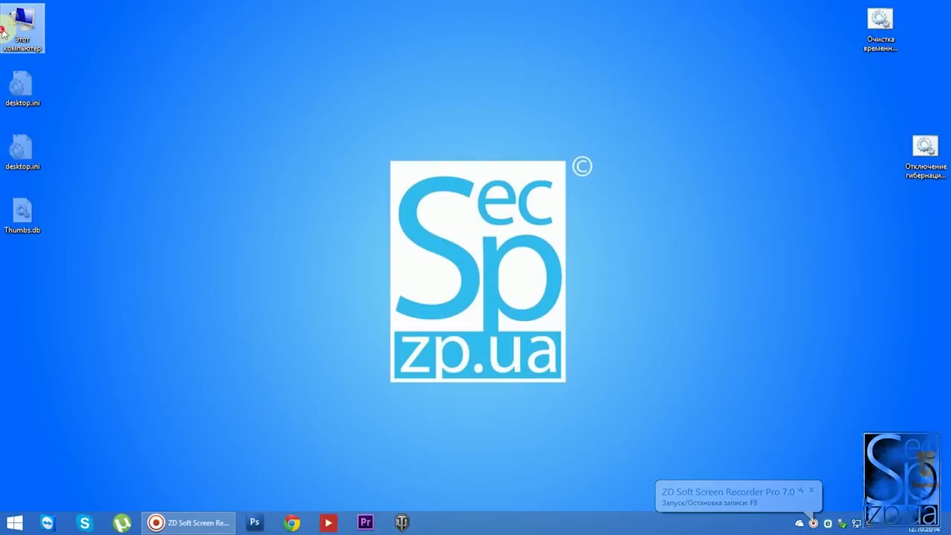
- Check the roots of drives C: and D: for pagefile.sys and hiberfil.sys, then close the folder windows
{"action": "double_click", "coordinate": [18, 29]}
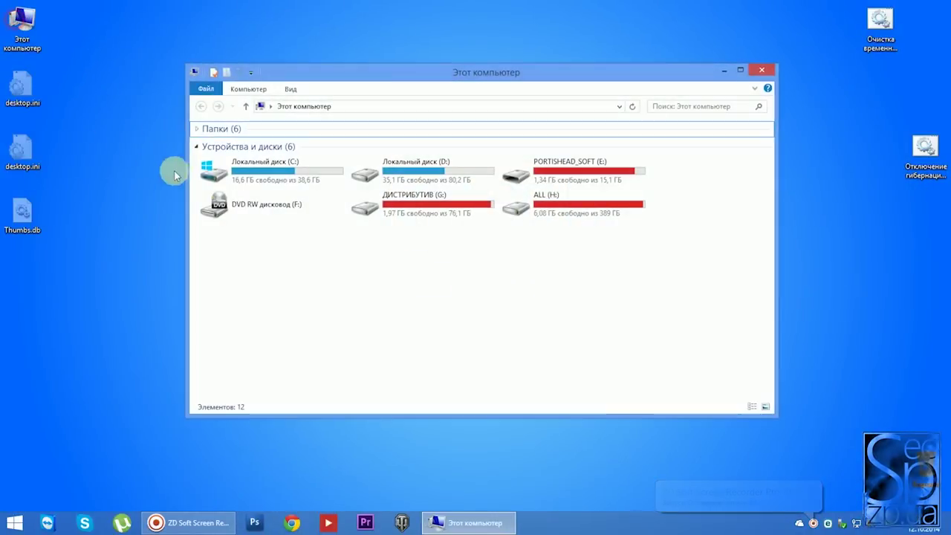
{"action": "double_click", "coordinate": [241, 169]}
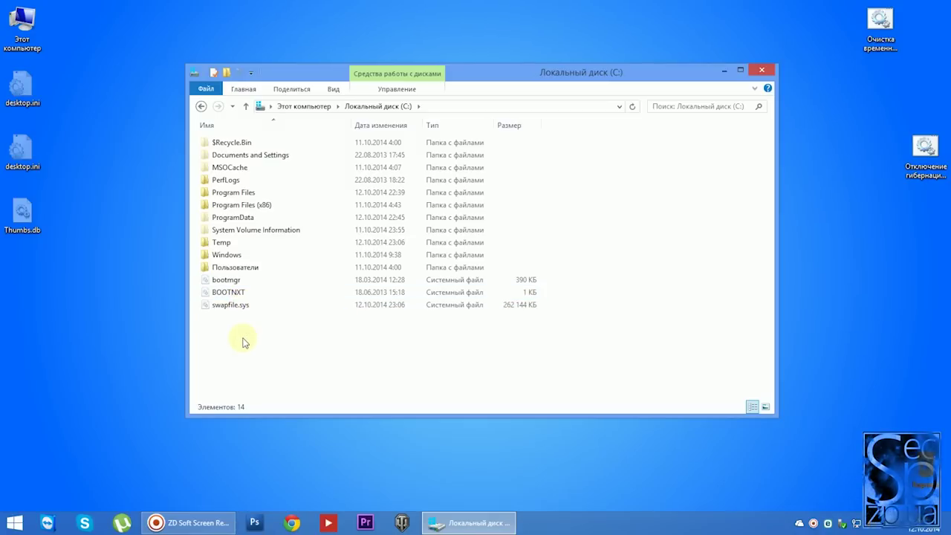
{"action": "double_click", "coordinate": [31, 31]}
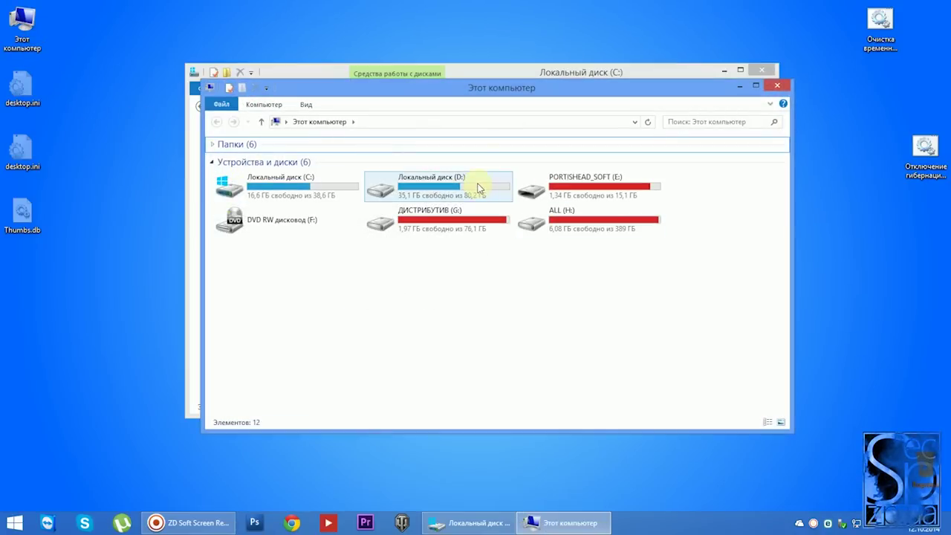
{"action": "double_click", "coordinate": [480, 188]}
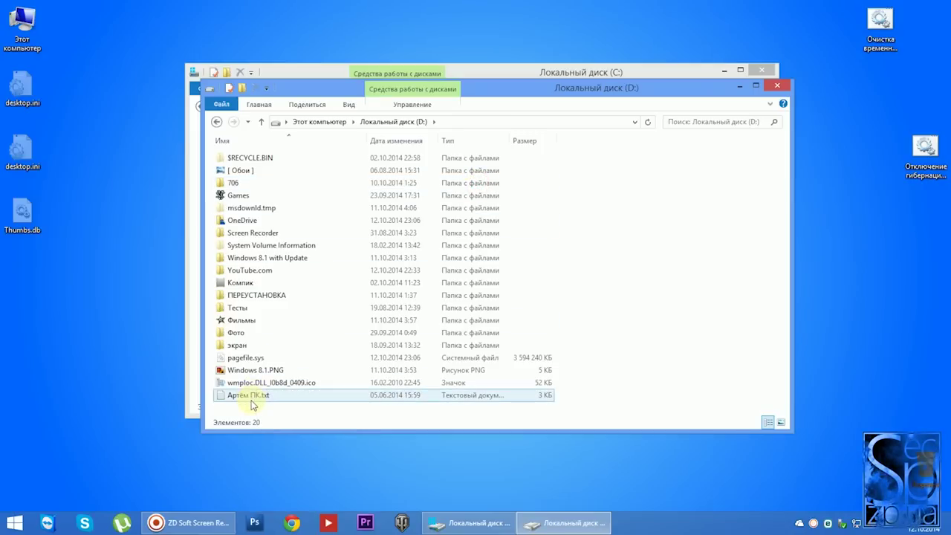
{"action": "left_click", "coordinate": [252, 359]}
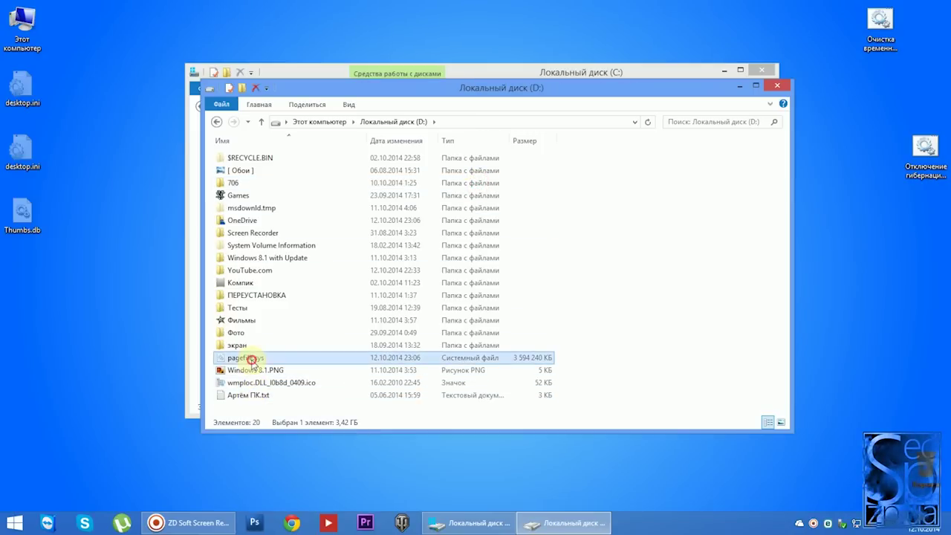
{"action": "left_click_drag", "start_coordinate": [310, 84], "coordinate": [310, 76]}
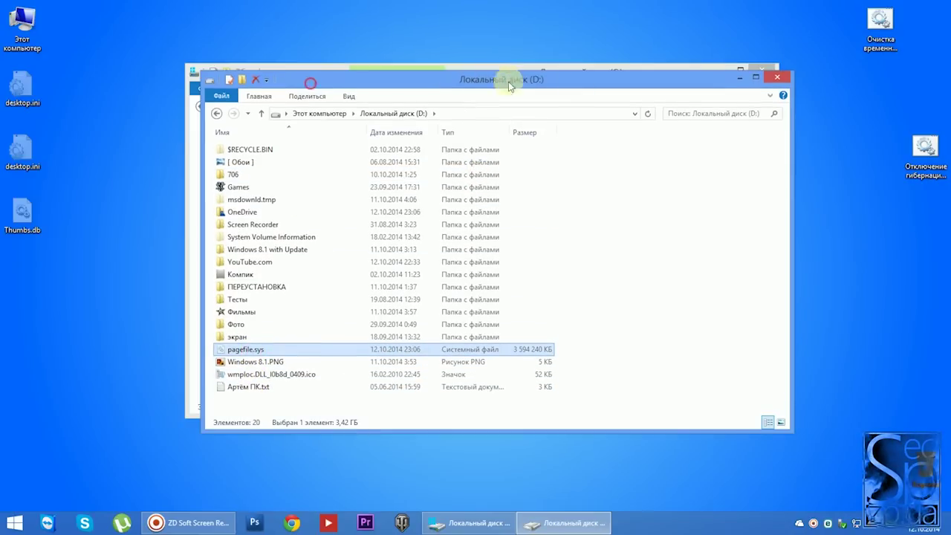
{"action": "left_click", "coordinate": [779, 80]}
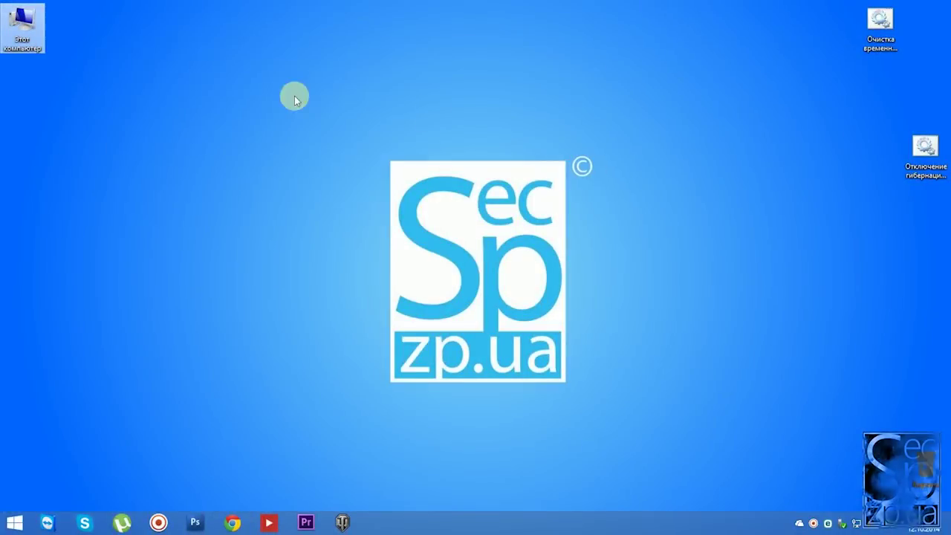
- Open the system properties from the computer's properties, close the system information window and bring up the system protection (Защита системы) settings
{"action": "right_click", "coordinate": [37, 26]}
{"action": "left_click", "coordinate": [55, 143]}
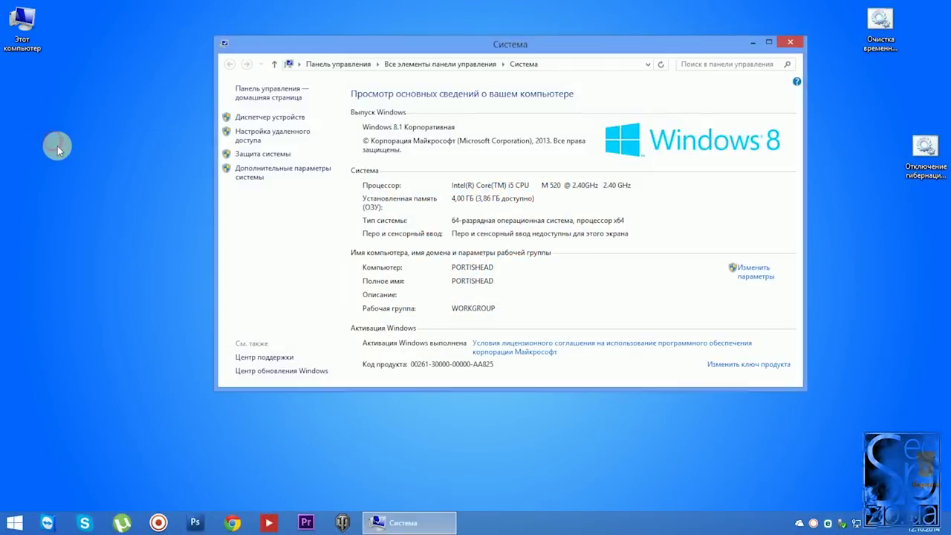
{"action": "left_click", "coordinate": [237, 177]}
{"action": "left_click", "coordinate": [789, 42]}
{"action": "left_click", "coordinate": [192, 104]}
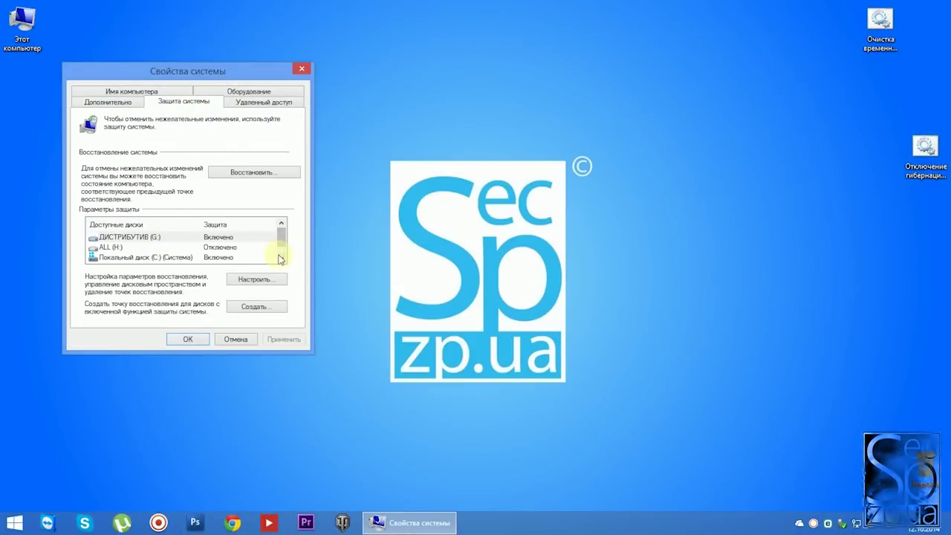
- Open the protection settings for system drive C: and delete all its restore points, confirming the deletion
{"action": "left_click_drag", "start_coordinate": [283, 244], "coordinate": [282, 250]}
{"action": "left_click", "coordinate": [190, 250]}
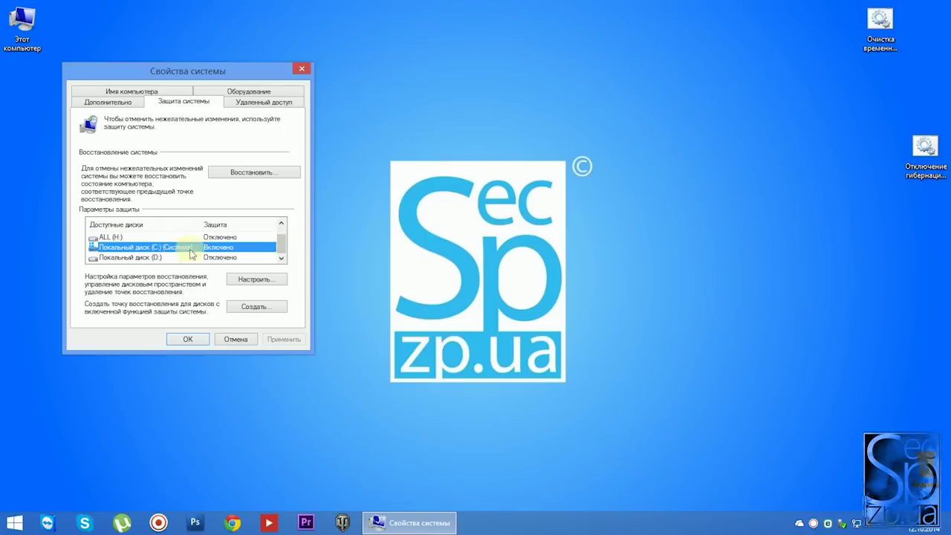
{"action": "left_click", "coordinate": [255, 280]}
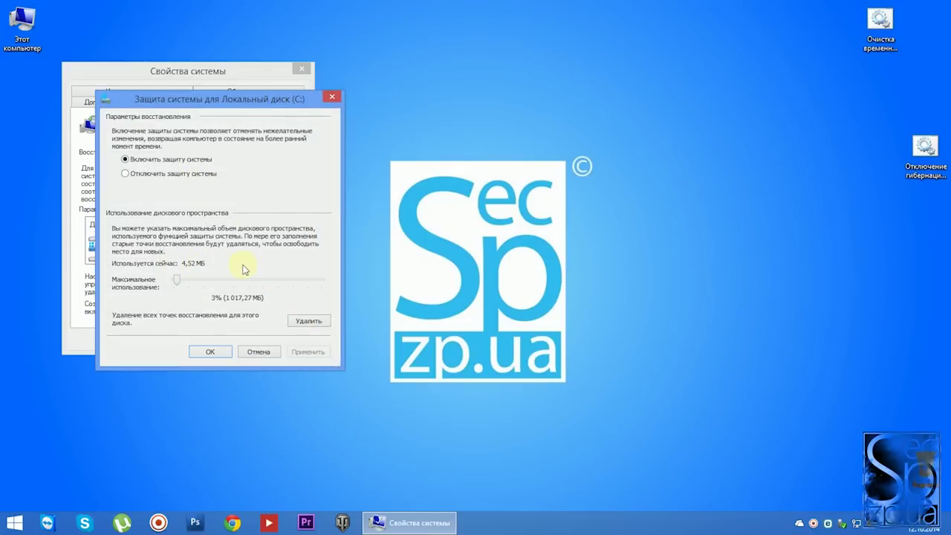
{"action": "left_click", "coordinate": [308, 320]}
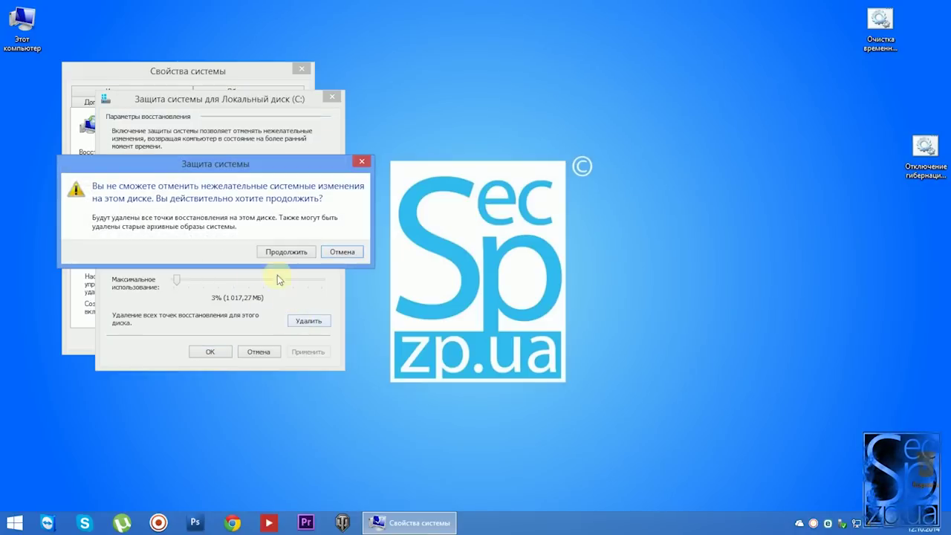
{"action": "left_click", "coordinate": [282, 252]}
{"action": "left_click", "coordinate": [284, 238]}
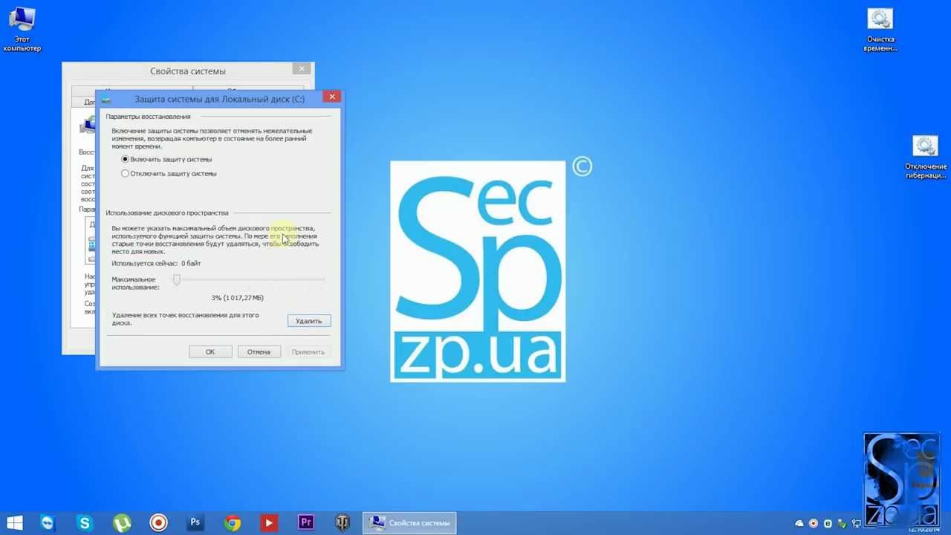
- Turn off system protection for drive C:, confirm the change and close the system properties
{"action": "left_click", "coordinate": [210, 352]}
{"action": "left_click", "coordinate": [250, 272]}
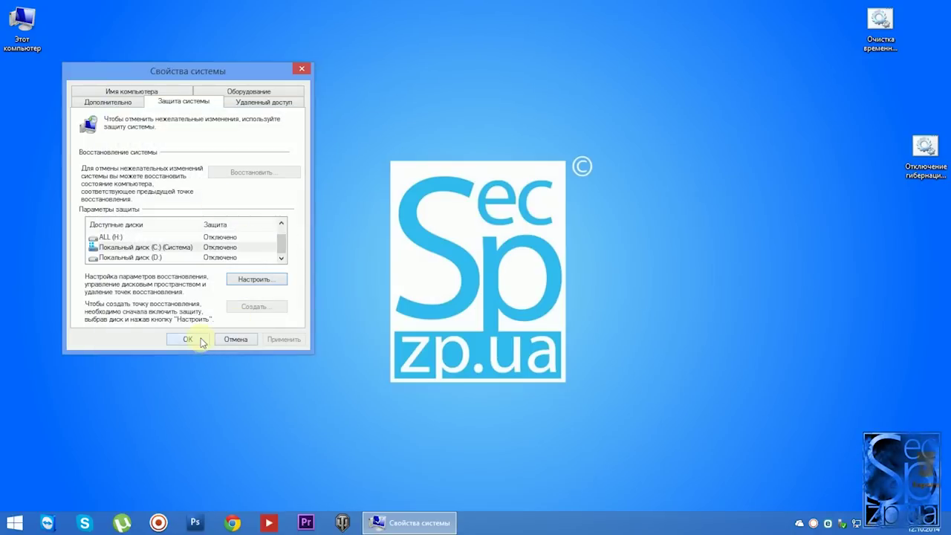
{"action": "left_click", "coordinate": [201, 339]}
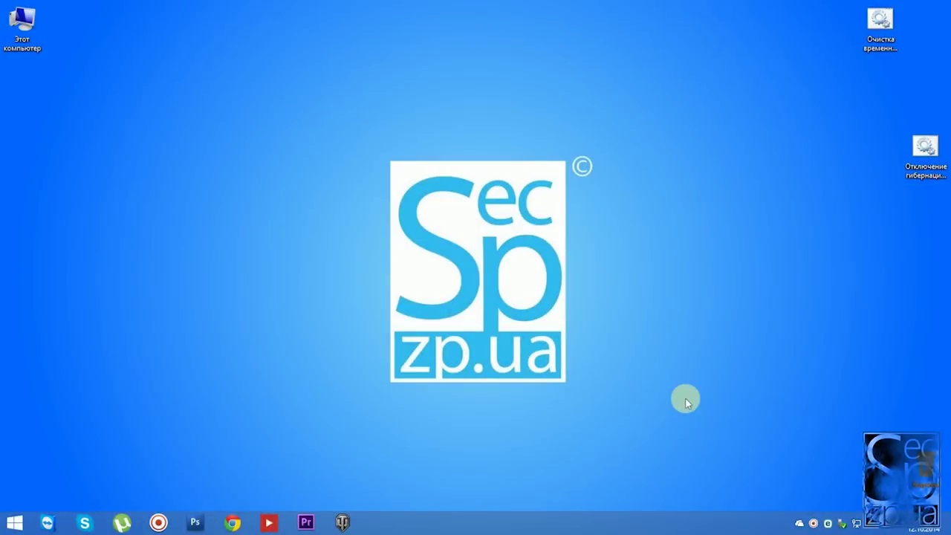
- Browse drive C: to the Домашний profile under Пользователи, view its Видео folder and return to the profile folder
{"action": "double_click", "coordinate": [23, 28]}
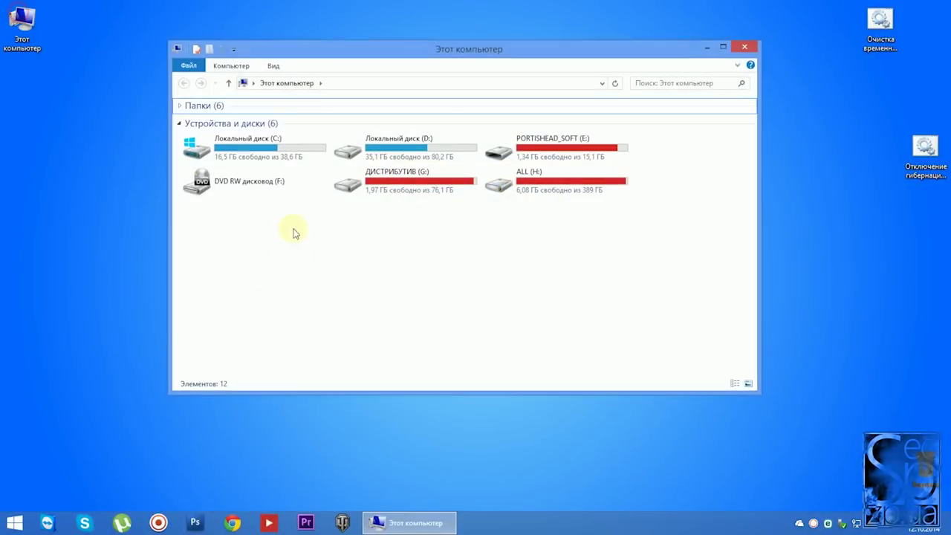
{"action": "double_click", "coordinate": [259, 151]}
{"action": "double_click", "coordinate": [235, 182]}
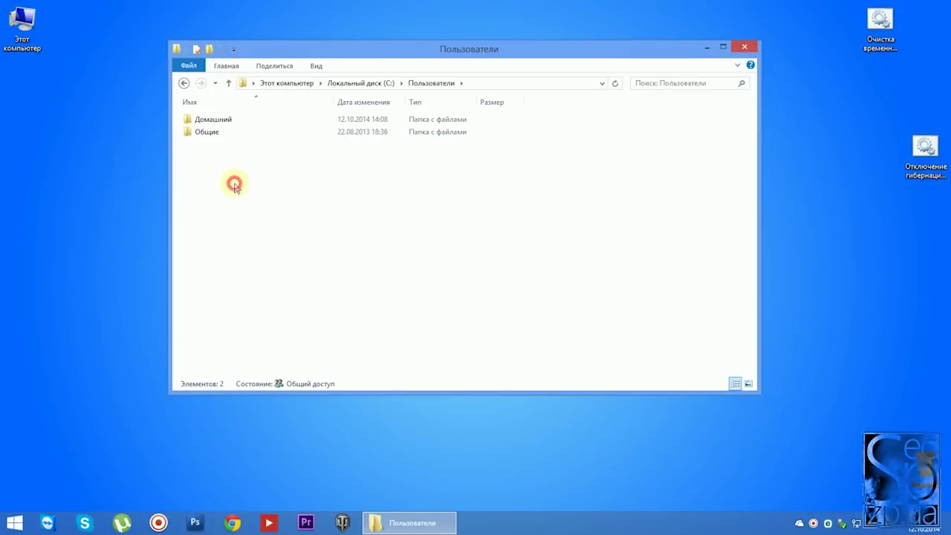
{"action": "left_click", "coordinate": [228, 121]}
{"action": "double_click", "coordinate": [228, 121]}
{"action": "double_click", "coordinate": [228, 121]}
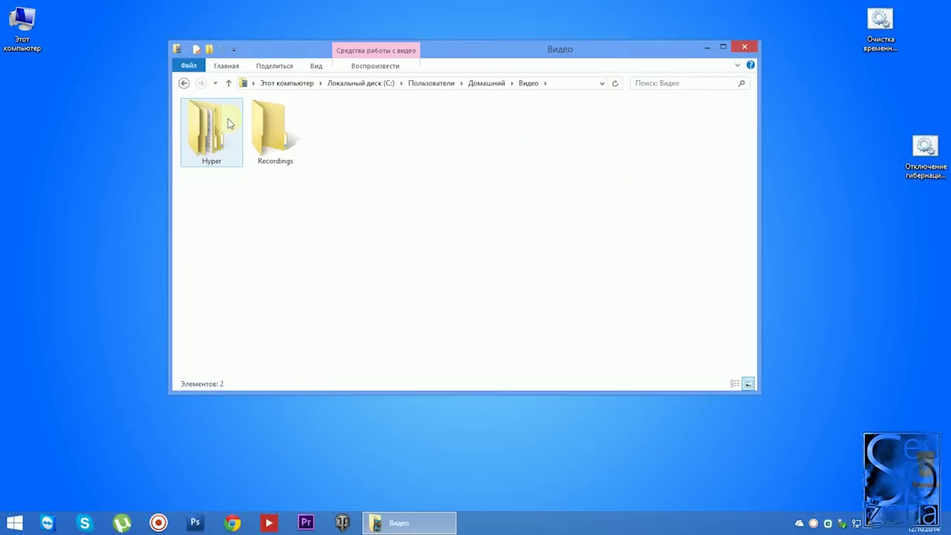
{"action": "key", "text": "BackSpace"}
- Examine the profile's Документы, Загрузки, Избранное, Изображения, Контакты and Рабочий стол folders for stored files, then close the window
{"action": "double_click", "coordinate": [223, 134]}
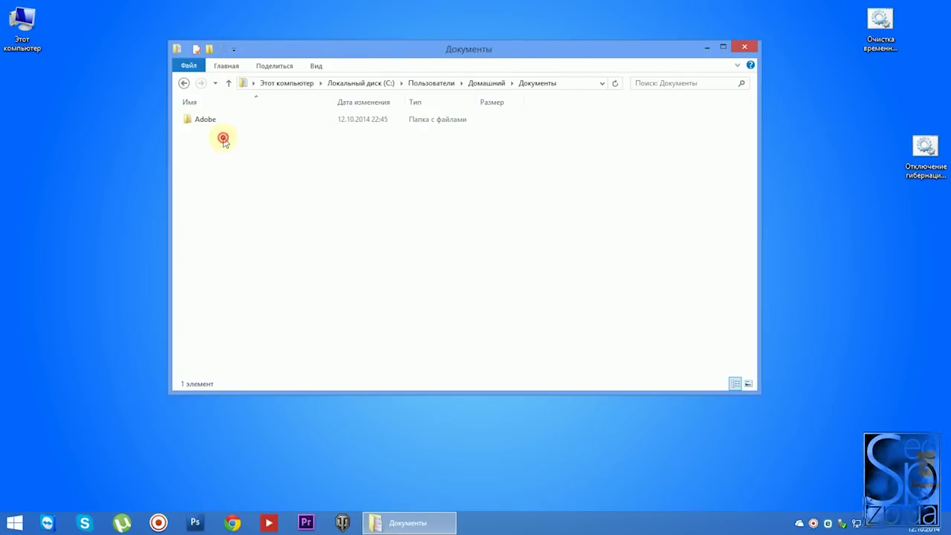
{"action": "key", "text": "BackSpace"}
{"action": "double_click", "coordinate": [219, 144]}
{"action": "key", "text": "BackSpace"}
{"action": "double_click", "coordinate": [215, 157]}
{"action": "key", "text": "BackSpace"}
{"action": "double_click", "coordinate": [214, 169]}
{"action": "key", "text": "BackSpace"}
{"action": "double_click", "coordinate": [213, 182]}
{"action": "key", "text": "BackSpace"}
{"action": "double_click", "coordinate": [215, 219]}
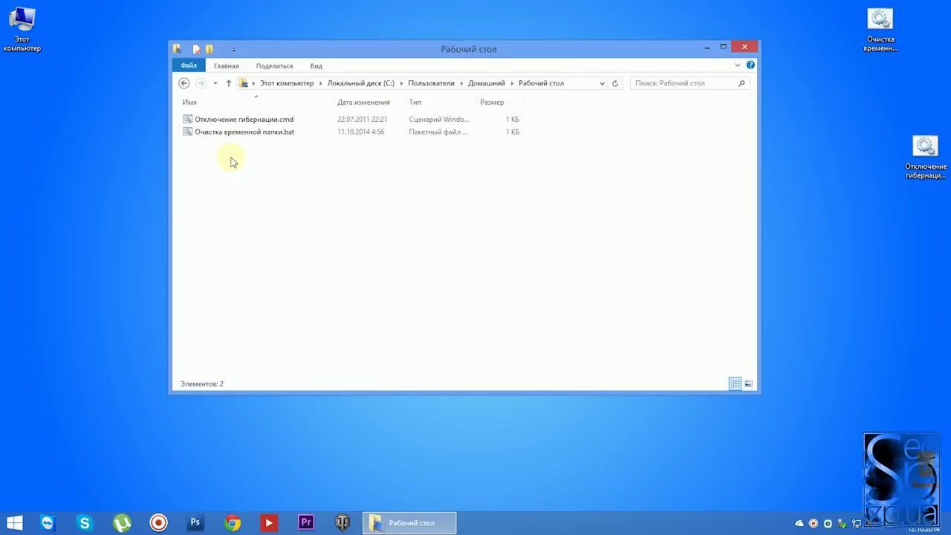
{"action": "key", "text": "BackSpace"}
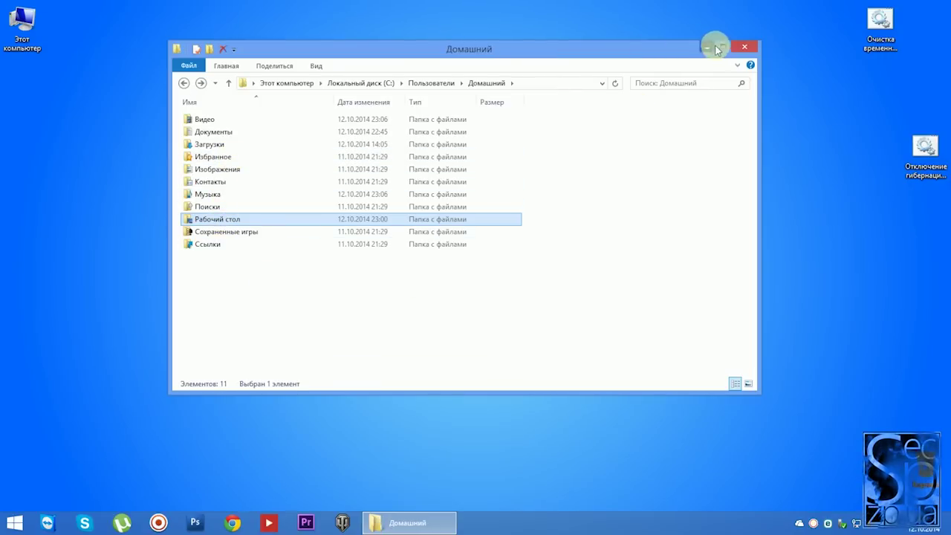
{"action": "left_click", "coordinate": [739, 50]}
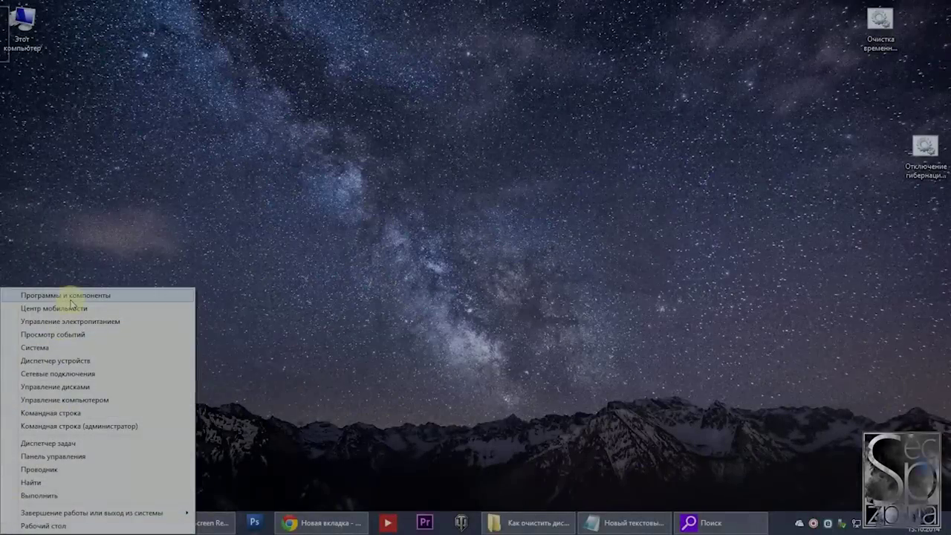
- Open the installed programs list and uninstall Adobe Help Manager
{"action": "left_click", "coordinate": [69, 296]}
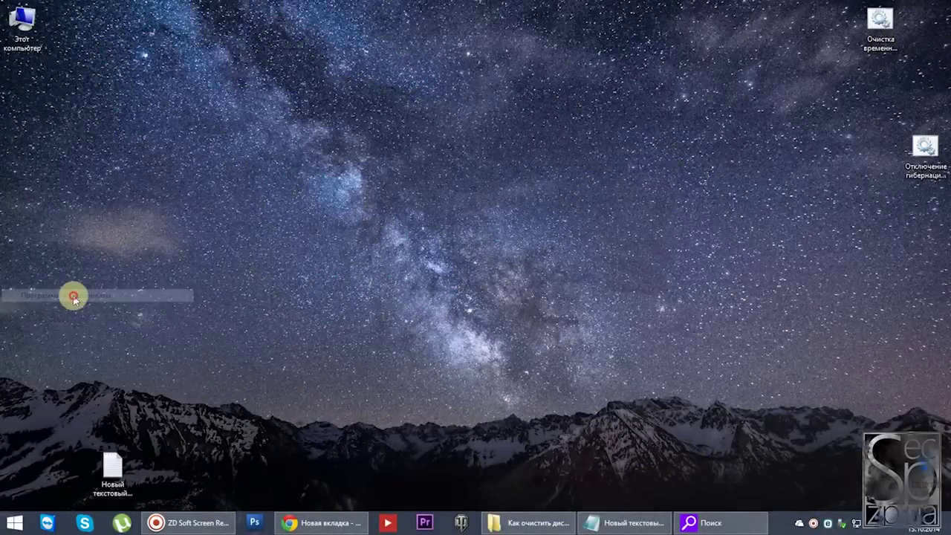
{"action": "left_click", "coordinate": [172, 162]}
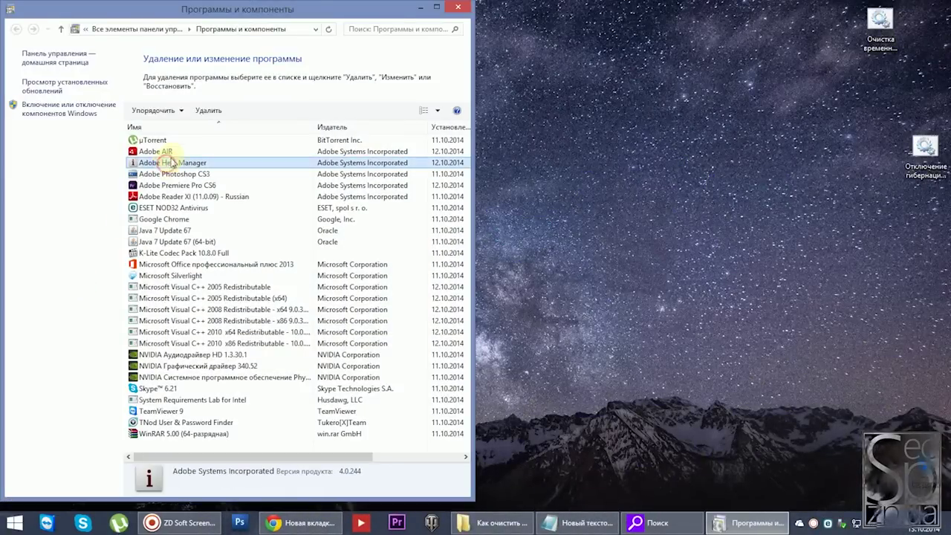
{"action": "left_click", "coordinate": [208, 110]}
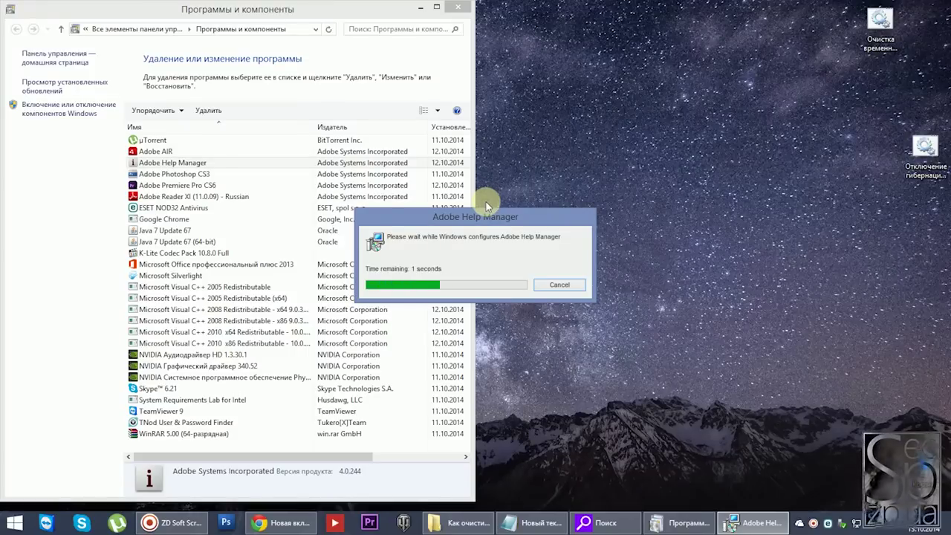
- Open the list of Windows components to turn on or off, close the installed programs window and enlarge the components window
{"action": "left_click", "coordinate": [68, 105]}
{"action": "left_click", "coordinate": [459, 7]}
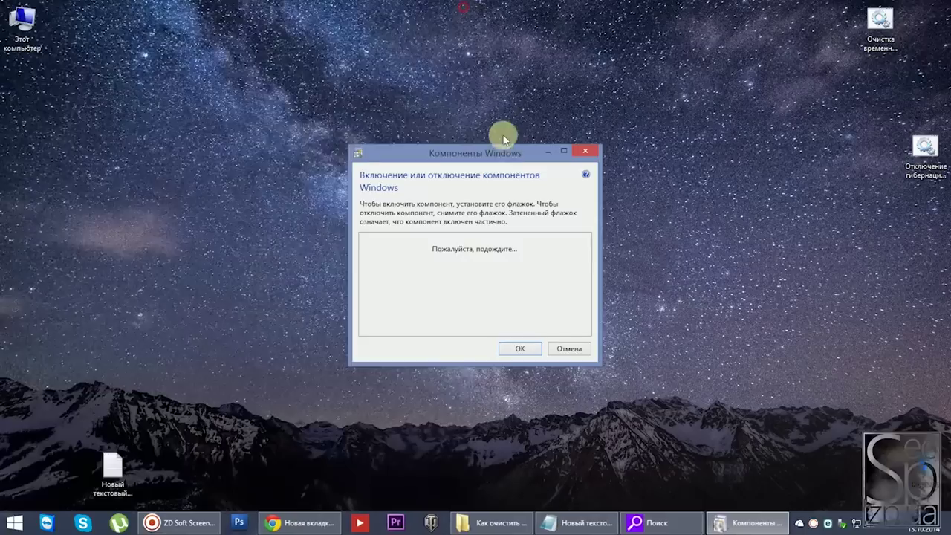
{"action": "left_click_drag", "start_coordinate": [501, 152], "coordinate": [422, 2]}
{"action": "left_click_drag", "start_coordinate": [517, 210], "coordinate": [662, 453]}
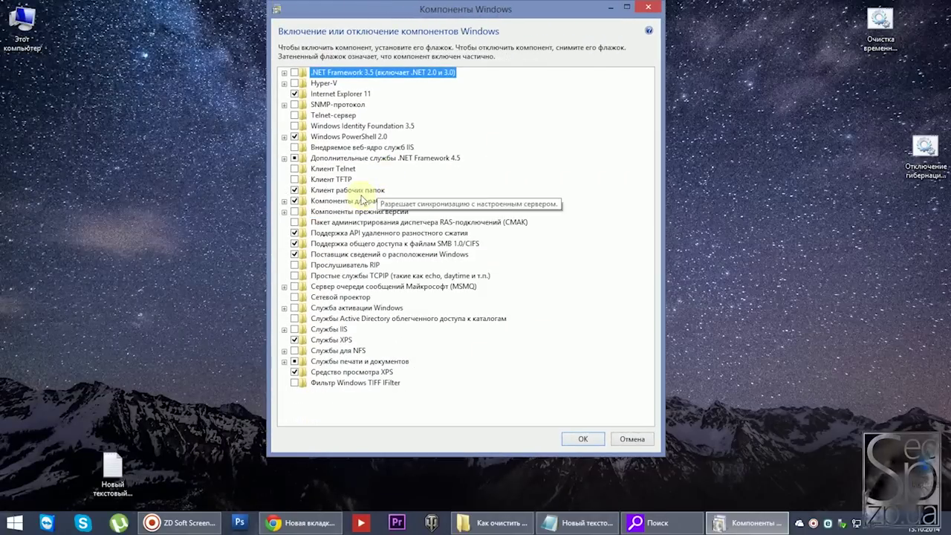
- Expand the multimedia, .NET Framework 4.5, Службы WCF and Windows PowerShell 2.0 groups to examine their Windows components
{"action": "left_click", "coordinate": [283, 200]}
{"action": "left_click", "coordinate": [284, 158]}
{"action": "left_click", "coordinate": [295, 179]}
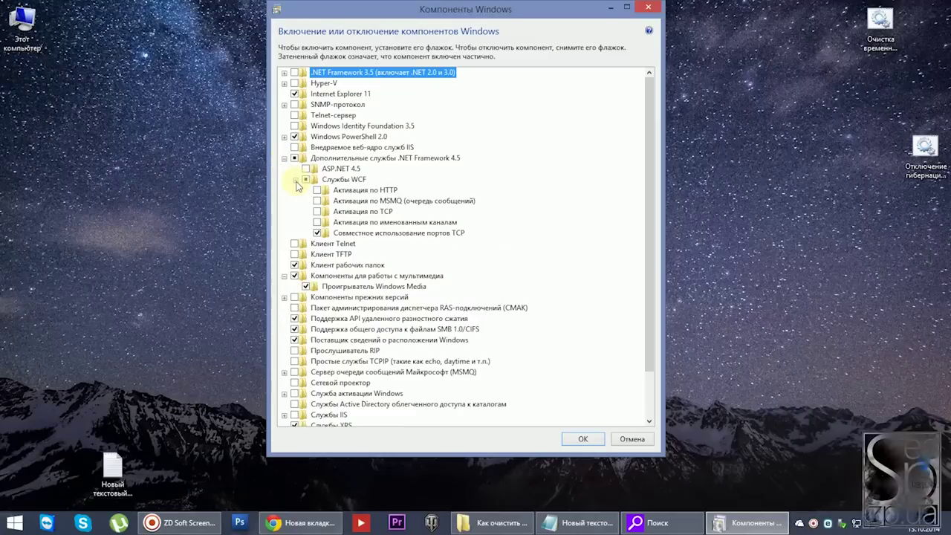
{"action": "left_click", "coordinate": [284, 137]}
{"action": "scroll", "coordinate": [327, 416], "scroll_direction": "down", "scroll_amount": 2}
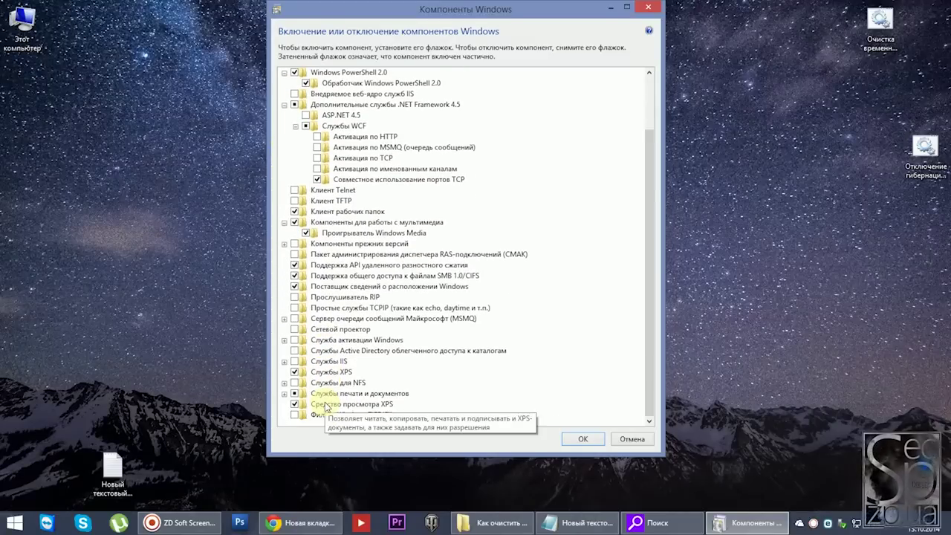
- Turn off the Факсы и сканирование Windows component under Службы печати и документов and apply the change
{"action": "left_click", "coordinate": [284, 393]}
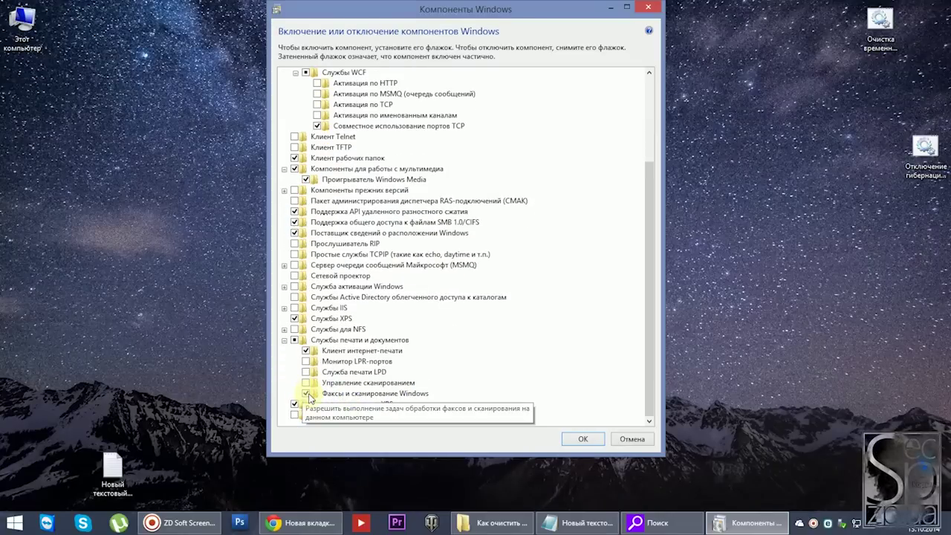
{"action": "left_click", "coordinate": [309, 395]}
{"action": "left_click", "coordinate": [592, 439]}
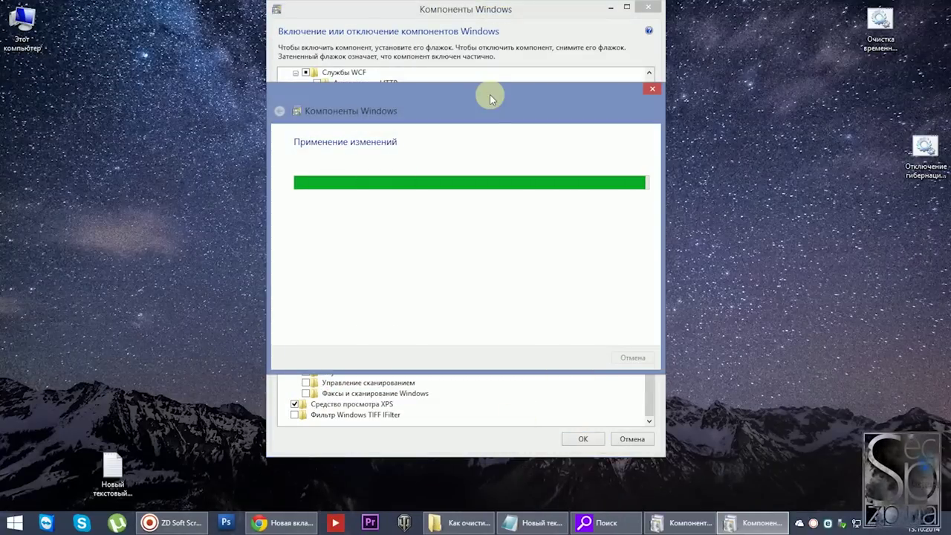
{"action": "left_click", "coordinate": [604, 358]}
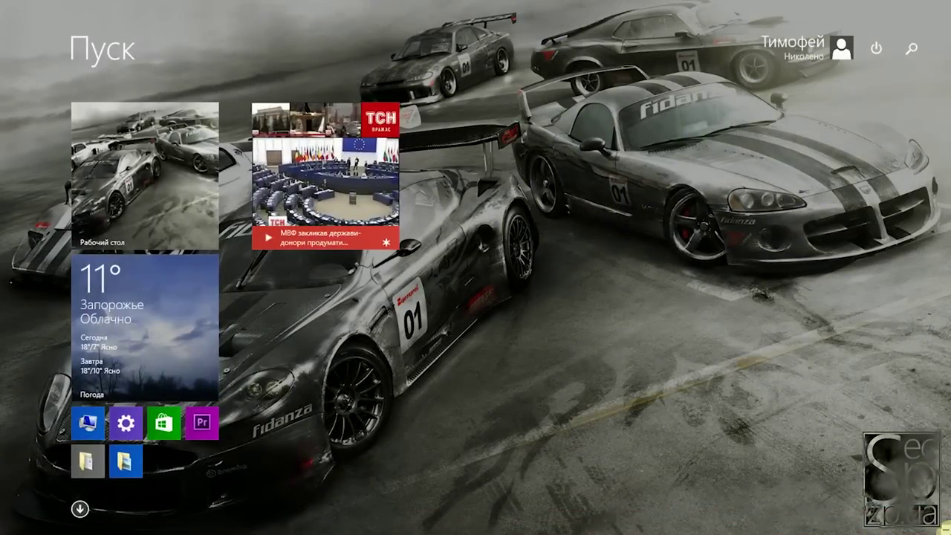
- Search the computer for "размер приложений" from the Start screen and open the Размер приложений settings
{"action": "mouse_move", "coordinate": [937, 459]}
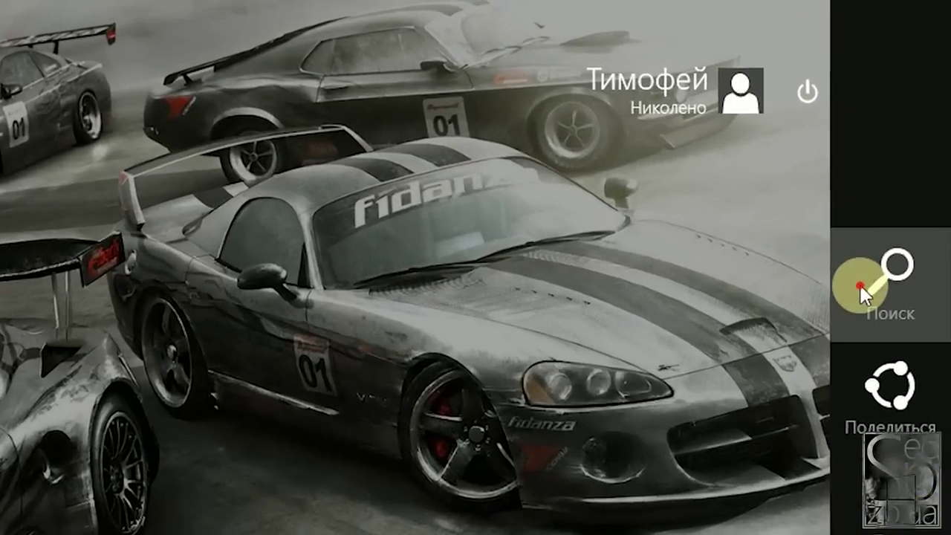
{"action": "left_click", "coordinate": [860, 285]}
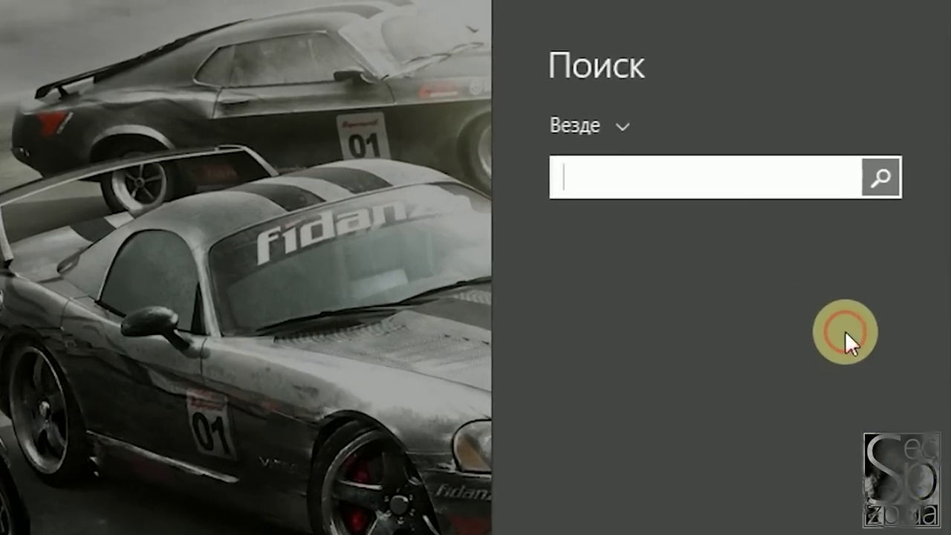
{"action": "type", "text": "ра"}
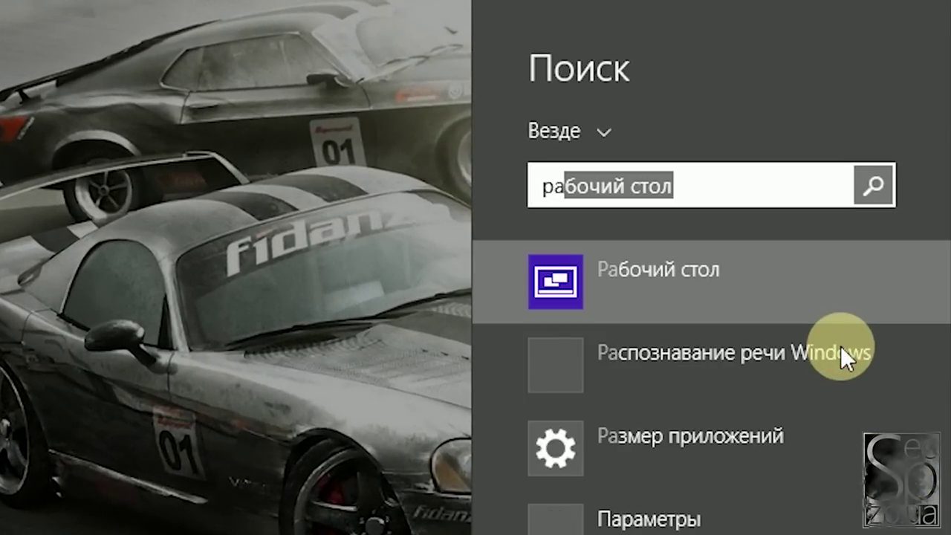
{"action": "type", "text": "змер прилож"}
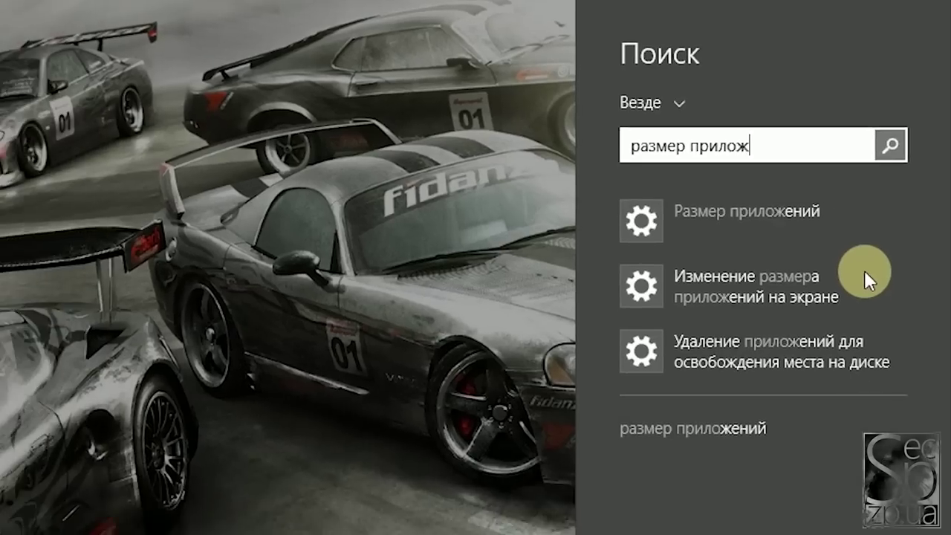
{"action": "type", "text": "ений"}
{"action": "key", "text": "Return"}
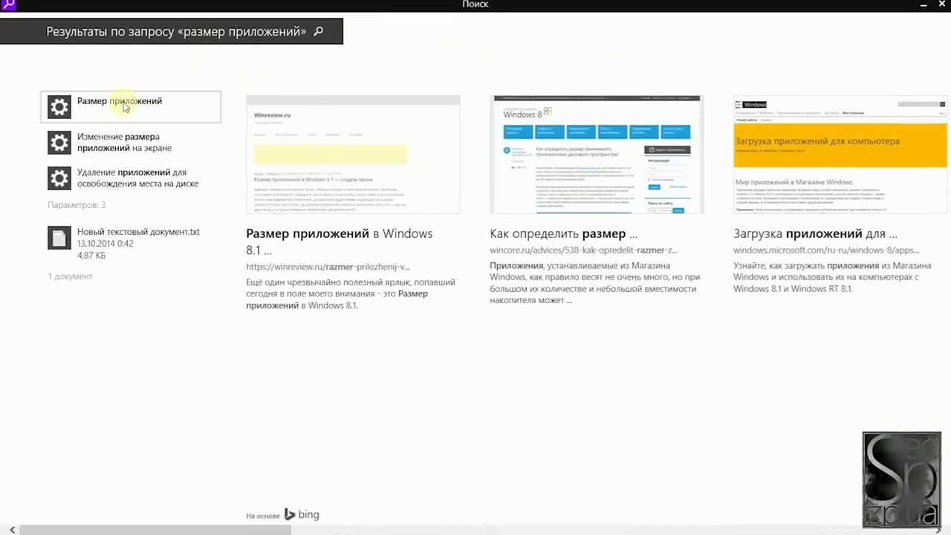
{"action": "left_click", "coordinate": [123, 104]}
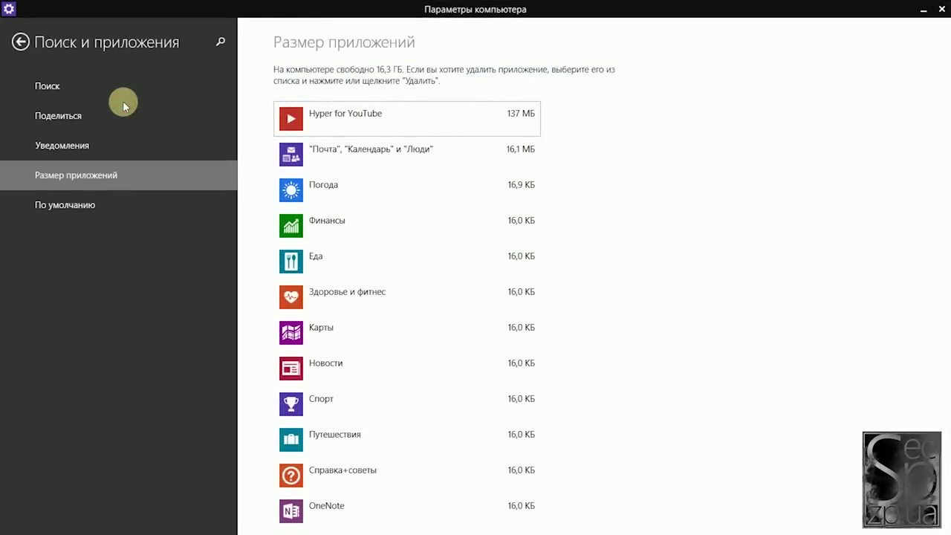
- Uninstall the Hyper for YouTube app and confirm the removal
{"action": "left_click", "coordinate": [420, 117]}
{"action": "left_click", "coordinate": [505, 158]}
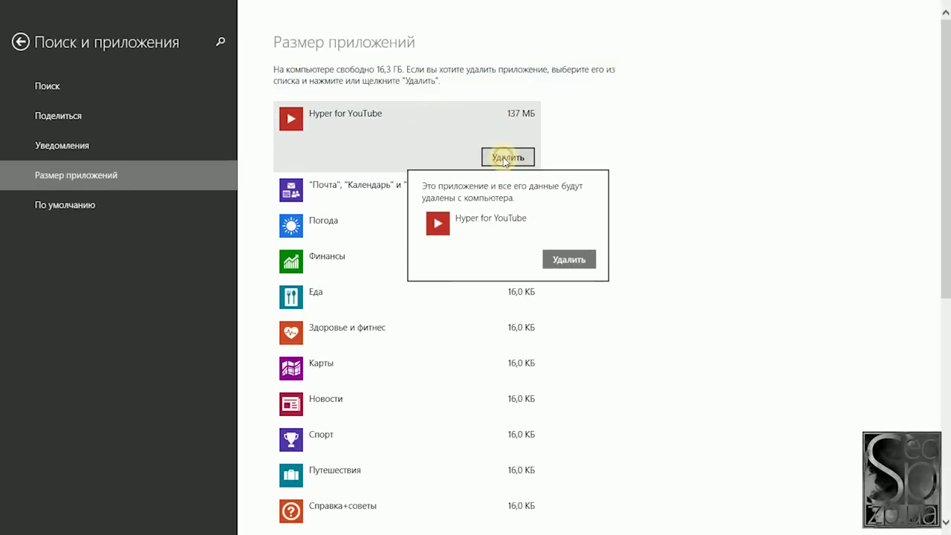
{"action": "left_click", "coordinate": [571, 259]}
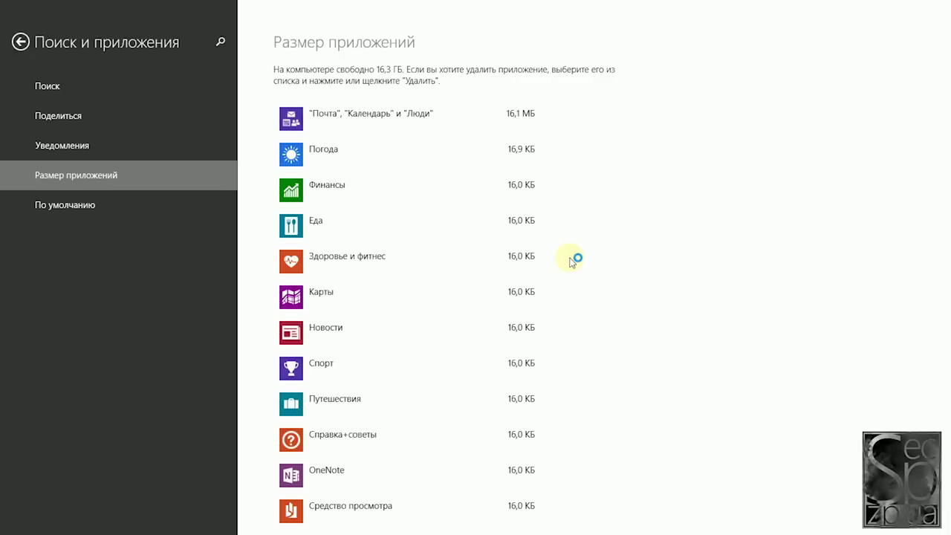
- Uninstall the Финансы app and the "Почта", "Календарь" и "Люди" app package, confirming each removal
{"action": "left_click", "coordinate": [462, 186]}
{"action": "left_click", "coordinate": [510, 225]}
{"action": "left_click", "coordinate": [564, 327]}
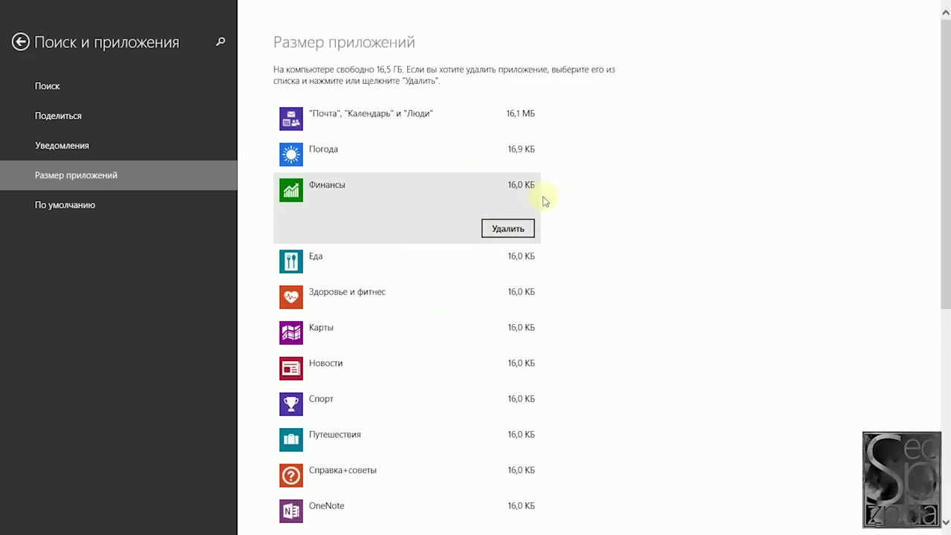
{"action": "left_click", "coordinate": [475, 113]}
{"action": "left_click", "coordinate": [509, 157]}
{"action": "left_click", "coordinate": [569, 318]}
- Uninstall the Здоровье и фитнес and Новости apps, confirming each removal
{"action": "left_click", "coordinate": [475, 187]}
{"action": "left_click", "coordinate": [508, 228]}
{"action": "left_click", "coordinate": [569, 331]}
{"action": "left_click", "coordinate": [520, 223]}
{"action": "left_click", "coordinate": [523, 262]}
{"action": "left_click", "coordinate": [563, 361]}
- Uninstall the Спорт app, confirm the removal and look through the rest of the app list
{"action": "left_click", "coordinate": [503, 223]}
{"action": "left_click", "coordinate": [510, 265]}
{"action": "left_click", "coordinate": [565, 364]}
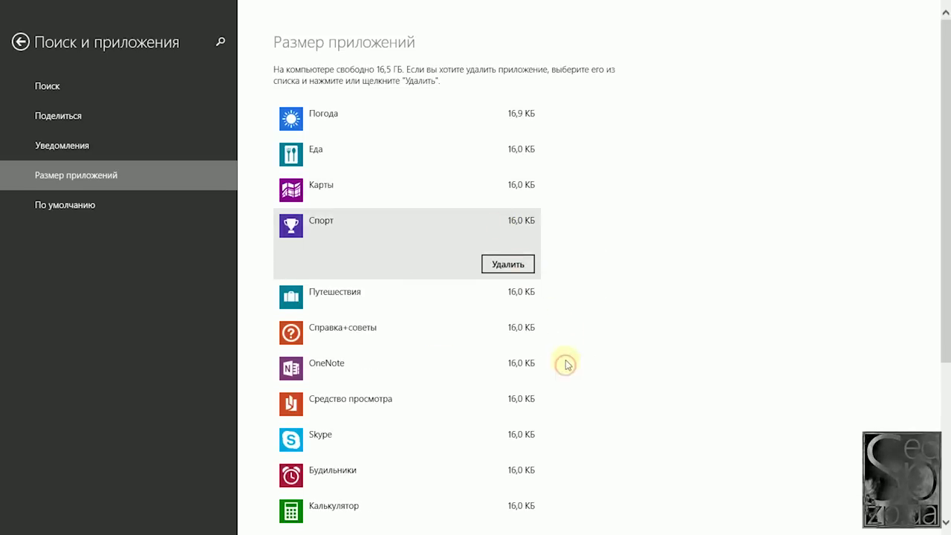
{"action": "scroll", "coordinate": [554, 356], "scroll_direction": "down", "scroll_amount": 3}
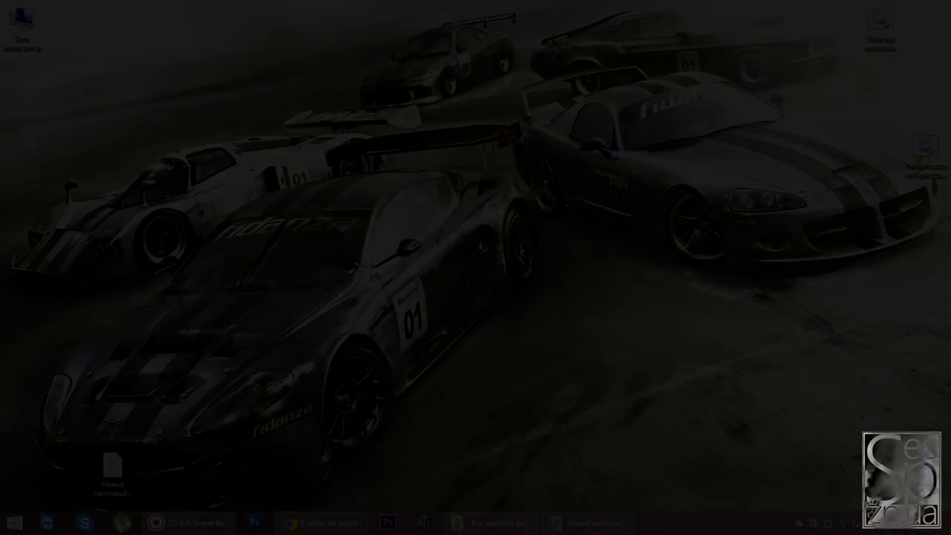
- Open the properties of local disk C:, close the computer window and start Disk Cleanup for the drive
{"action": "left_click", "coordinate": [231, 175]}
{"action": "right_click", "coordinate": [231, 173]}
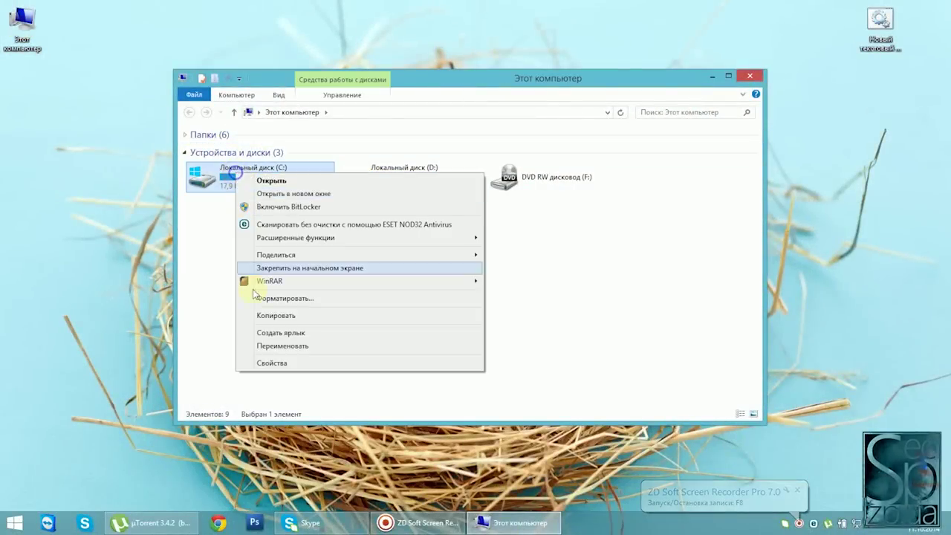
{"action": "left_click", "coordinate": [256, 363]}
{"action": "left_click", "coordinate": [750, 76]}
{"action": "left_click", "coordinate": [421, 374]}
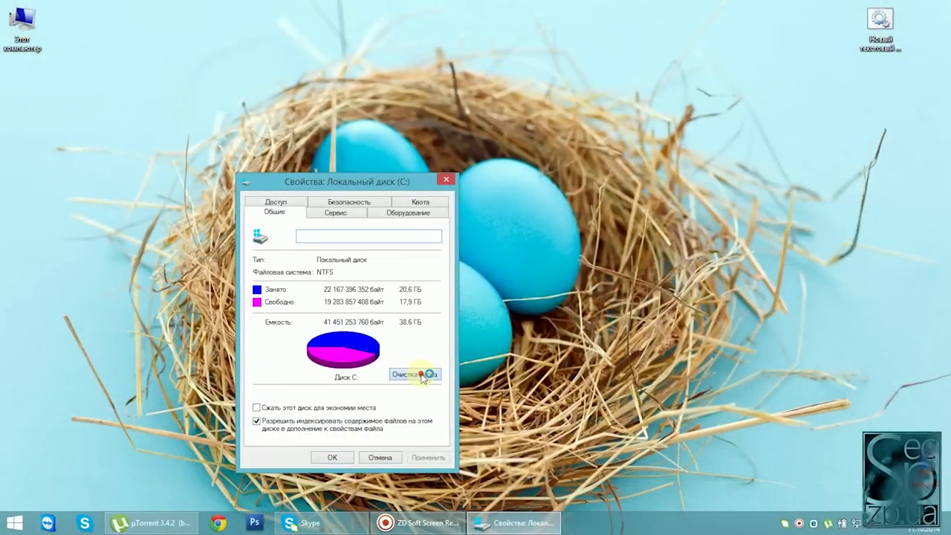
- Review the file categories Disk Cleanup offers for drive C: and extend the cleanup to system files
{"action": "left_click_drag", "start_coordinate": [483, 221], "coordinate": [214, 131]}
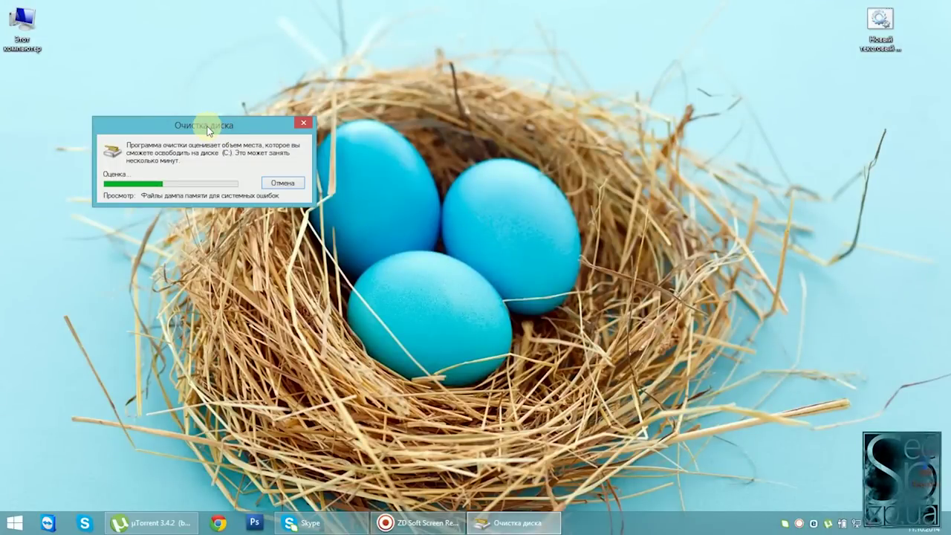
{"action": "left_click_drag", "start_coordinate": [207, 128], "coordinate": [188, 64]}
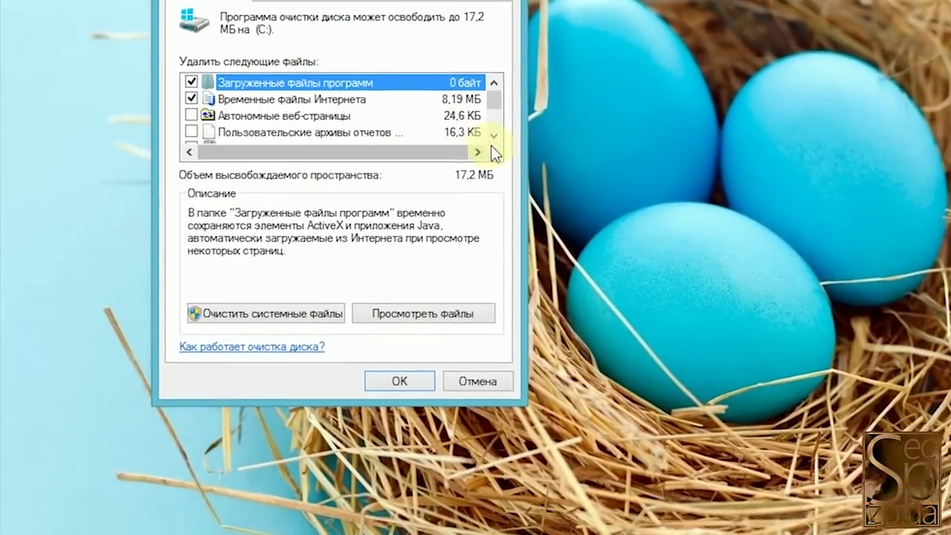
{"action": "left_click", "coordinate": [447, 154]}
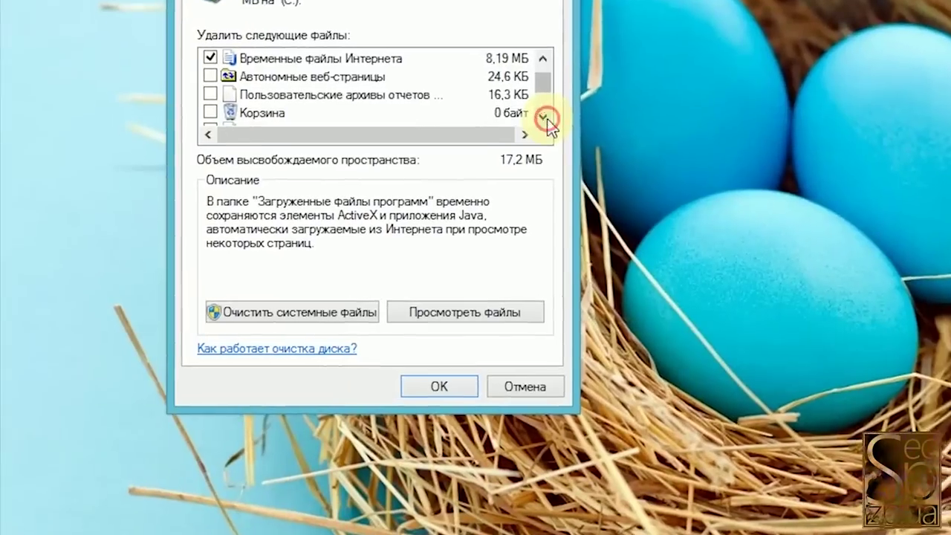
{"action": "left_click", "coordinate": [544, 118]}
{"action": "left_click", "coordinate": [545, 117]}
{"action": "left_click", "coordinate": [545, 117]}
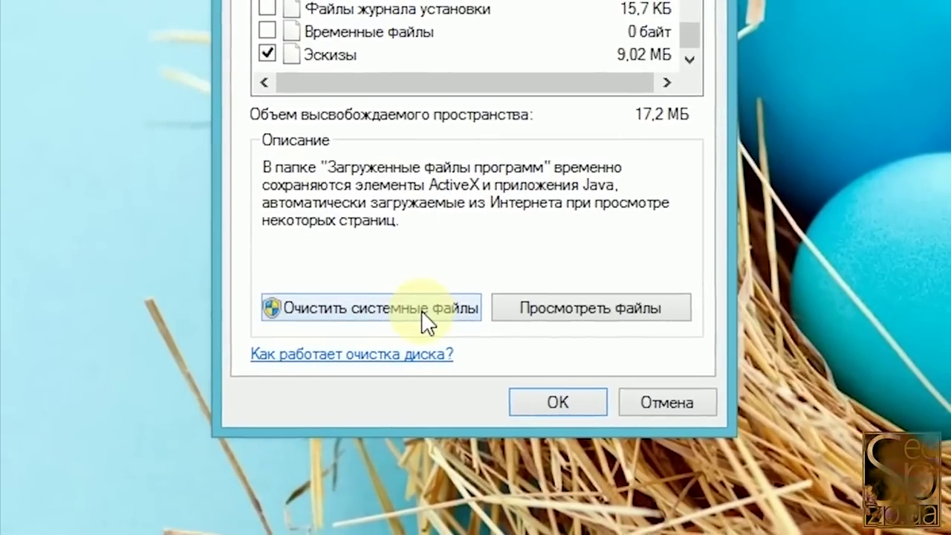
{"action": "left_click", "coordinate": [391, 311]}
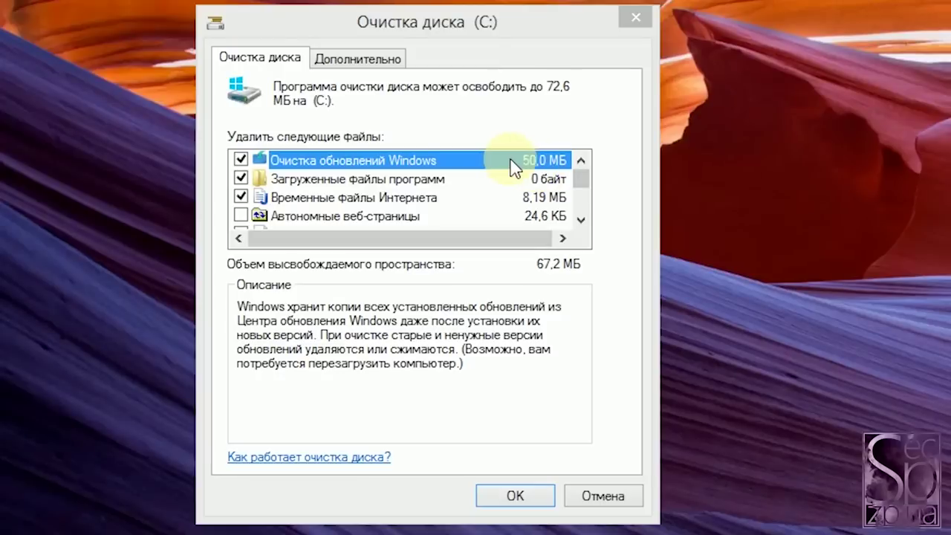
- Include Защитник Windows and Автономные веб-страницы in the files to delete from drive C:
{"action": "left_click", "coordinate": [431, 176]}
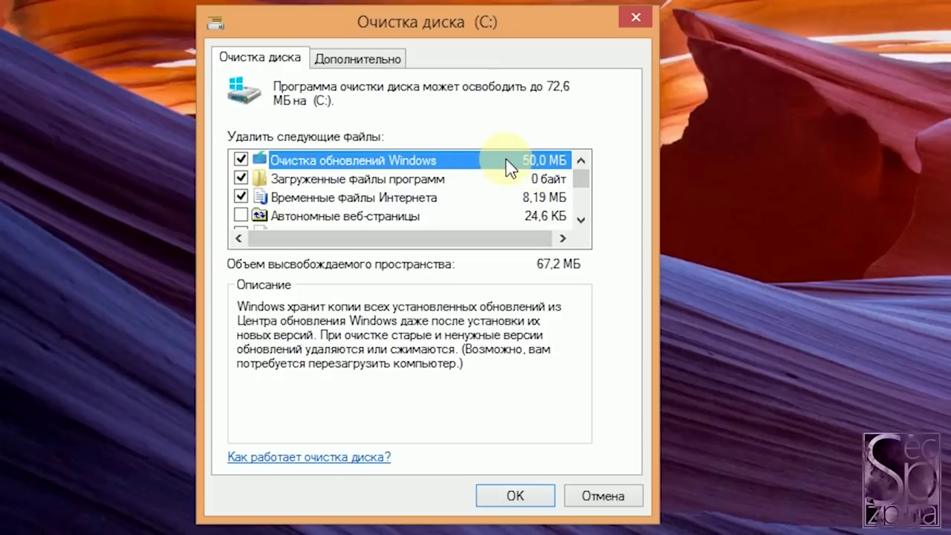
{"action": "left_click", "coordinate": [587, 225]}
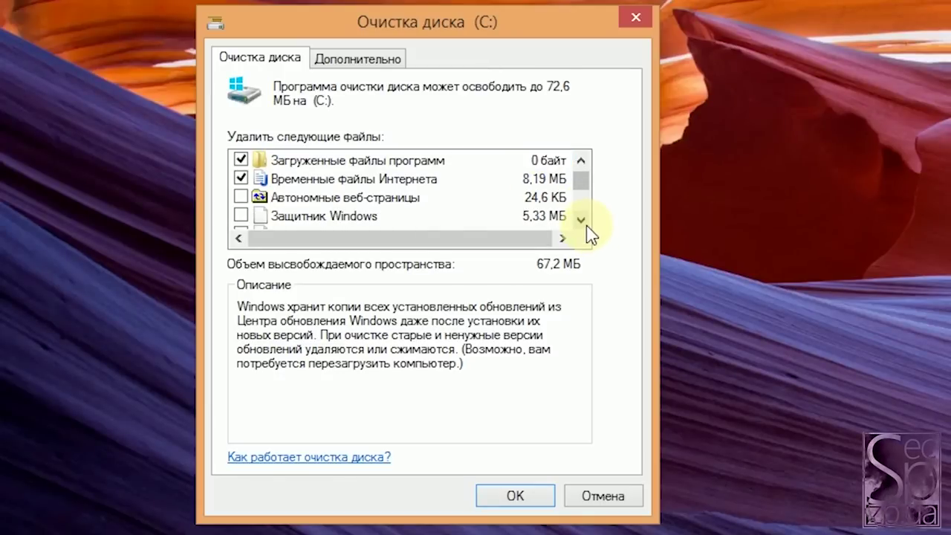
{"action": "left_click", "coordinate": [587, 226]}
{"action": "left_click", "coordinate": [239, 199]}
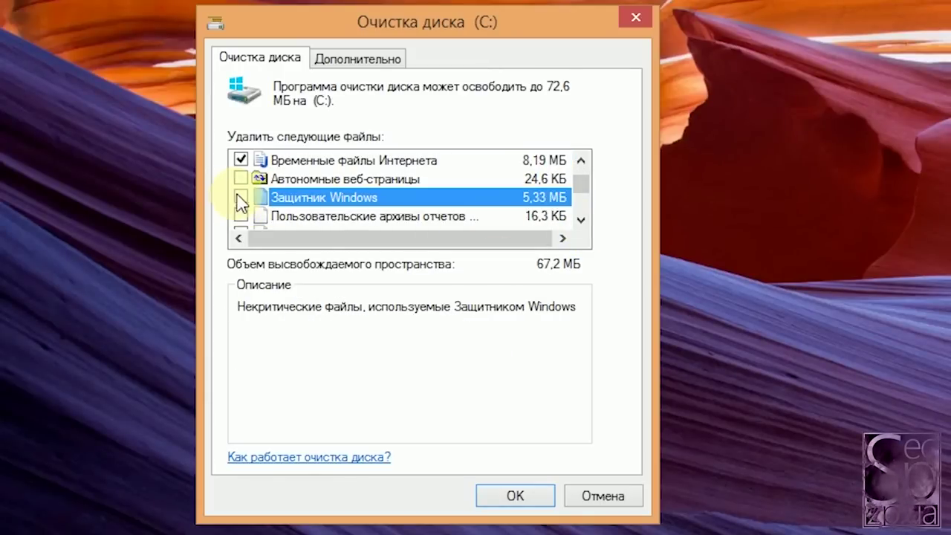
{"action": "left_click", "coordinate": [240, 178]}
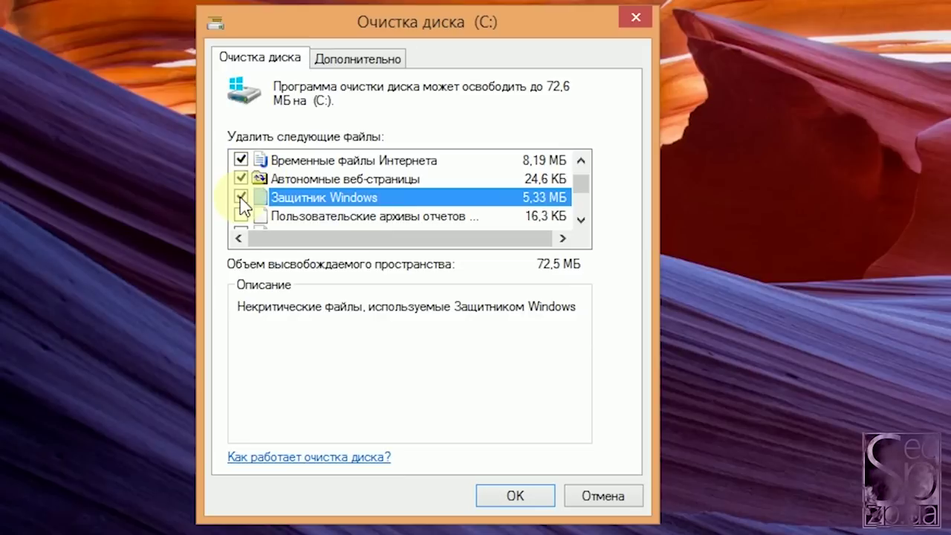
- Include the remaining cleanup categories, from the error report archives and queues through Корзина, Файлы журнала установки and Временные файлы
{"action": "scroll", "coordinate": [245, 224], "scroll_direction": "down", "scroll_amount": 1}
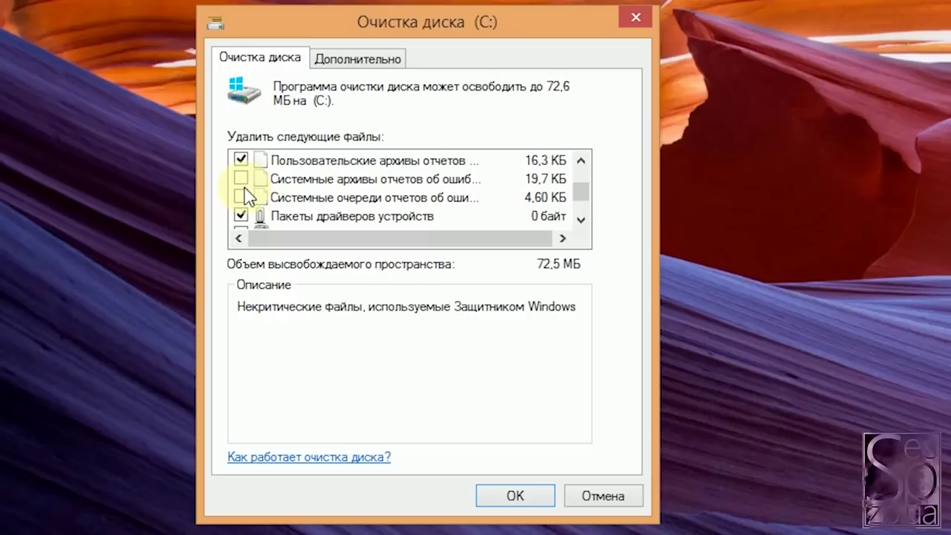
{"action": "scroll", "coordinate": [244, 201], "scroll_direction": "down", "scroll_amount": 1}
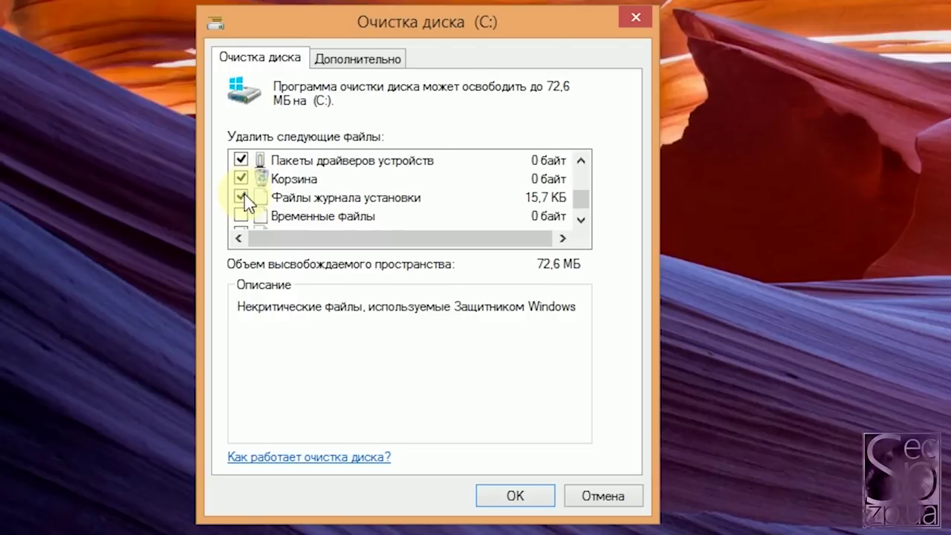
{"action": "left_click", "coordinate": [241, 216]}
{"action": "scroll", "coordinate": [247, 219], "scroll_direction": "down", "scroll_amount": 1}
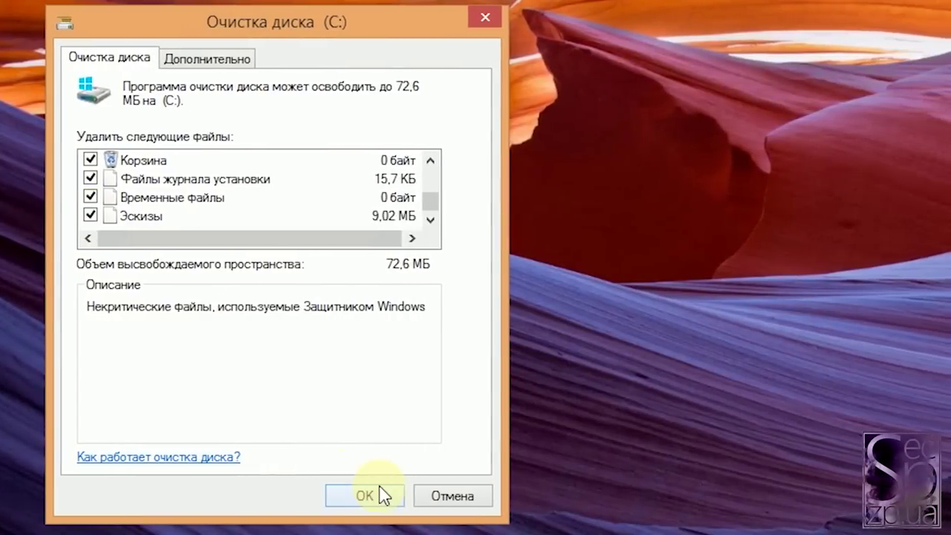
- Run the cleanup of drive C: with the chosen categories and agree to delete the files permanently
{"action": "left_click", "coordinate": [382, 496]}
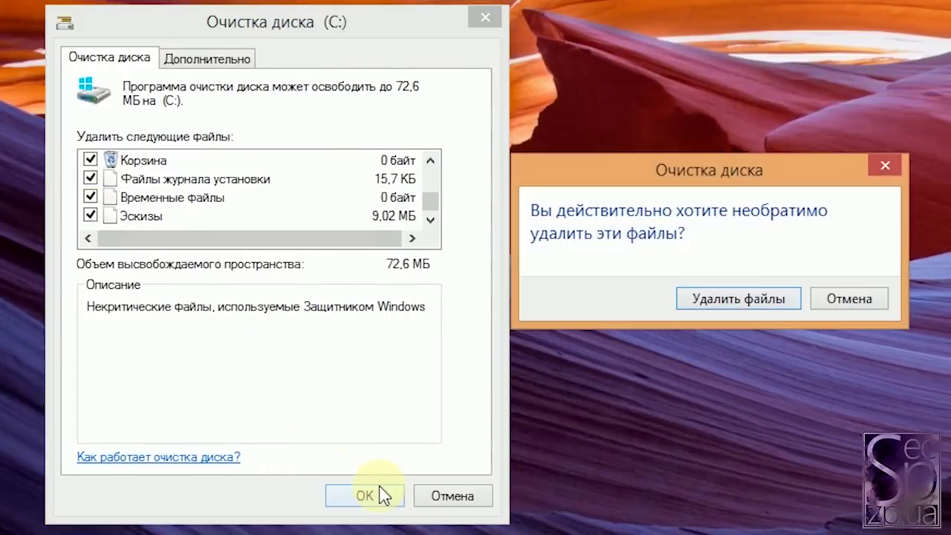
{"action": "left_click", "coordinate": [725, 299]}
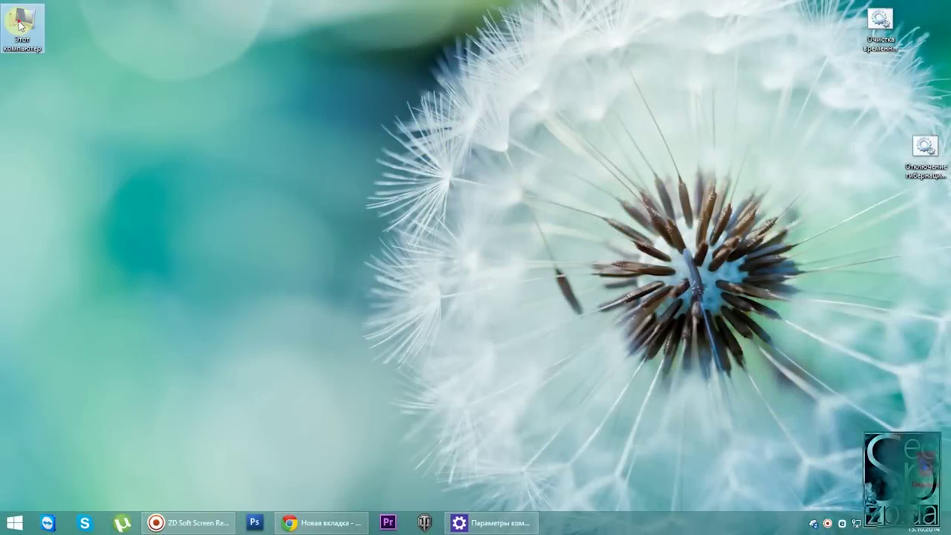
- Check the size of the WinSxS folder in C:\Windows through its properties, and close the folder window
{"action": "double_click", "coordinate": [19, 24]}
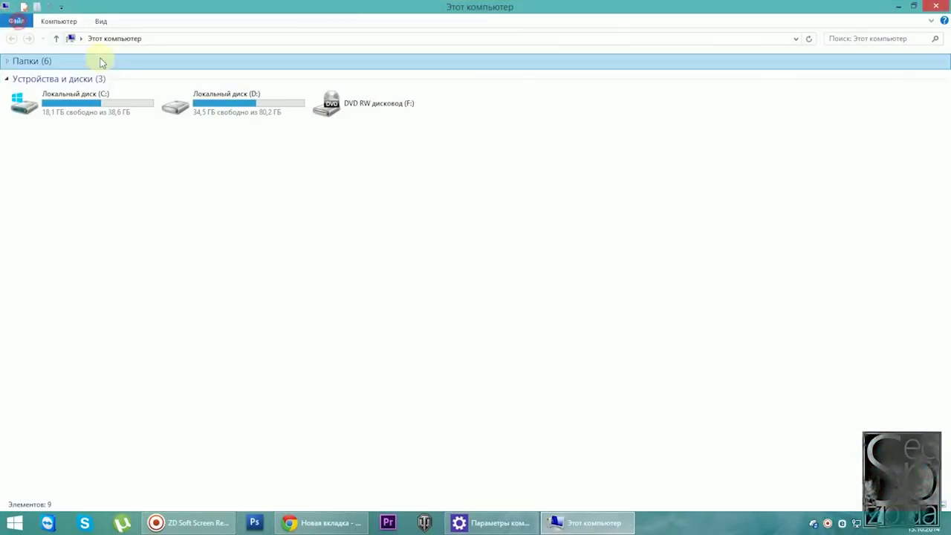
{"action": "double_click", "coordinate": [115, 106]}
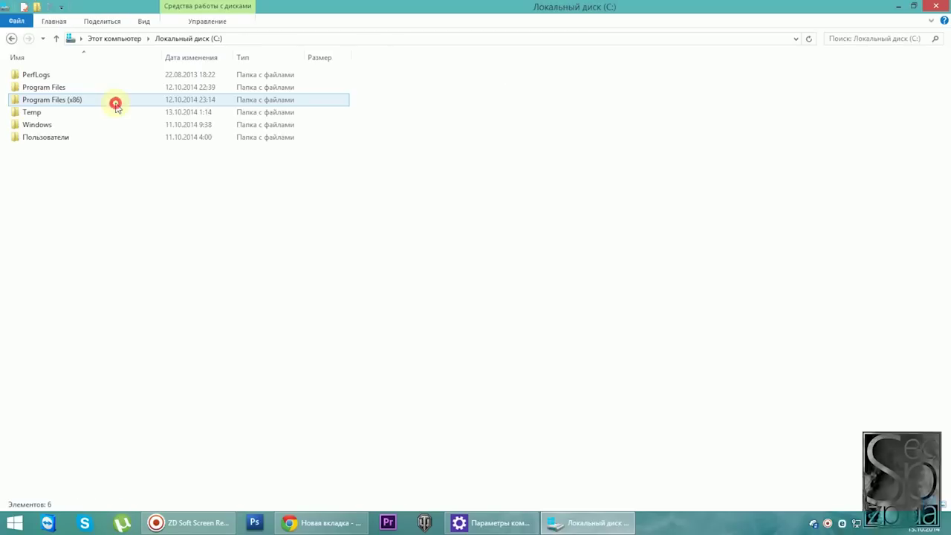
{"action": "double_click", "coordinate": [54, 123]}
{"action": "scroll", "coordinate": [58, 317], "scroll_direction": "down", "scroll_amount": 15}
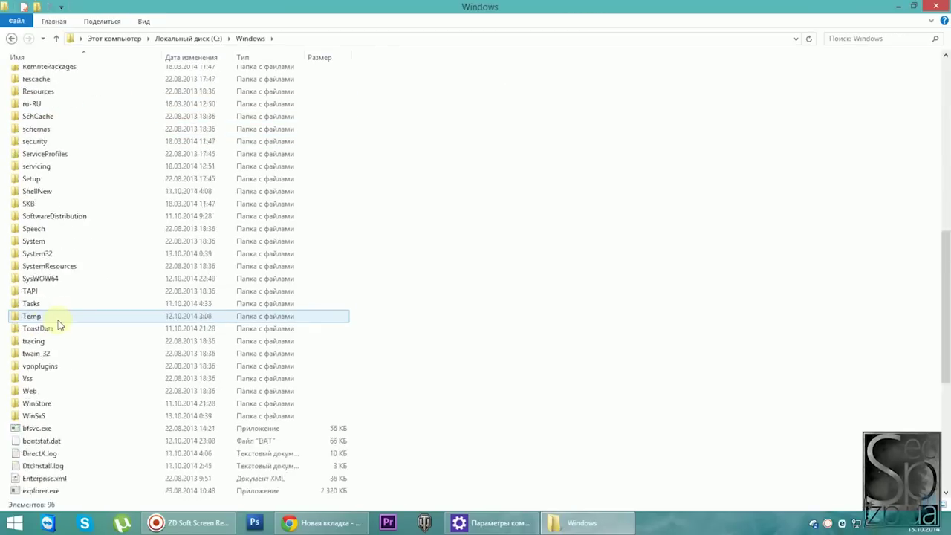
{"action": "right_click", "coordinate": [41, 341]}
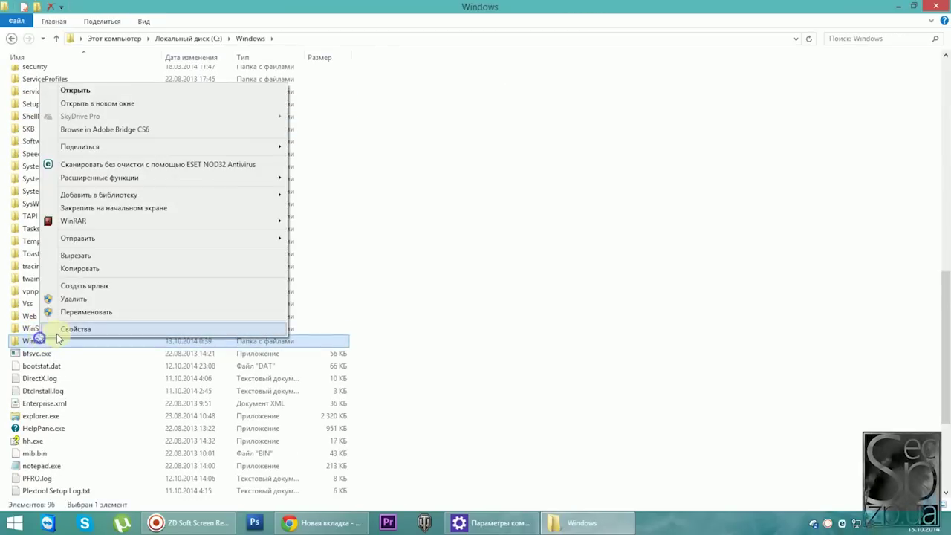
{"action": "left_click", "coordinate": [60, 330]}
{"action": "left_click_drag", "start_coordinate": [196, 230], "coordinate": [581, 144]}
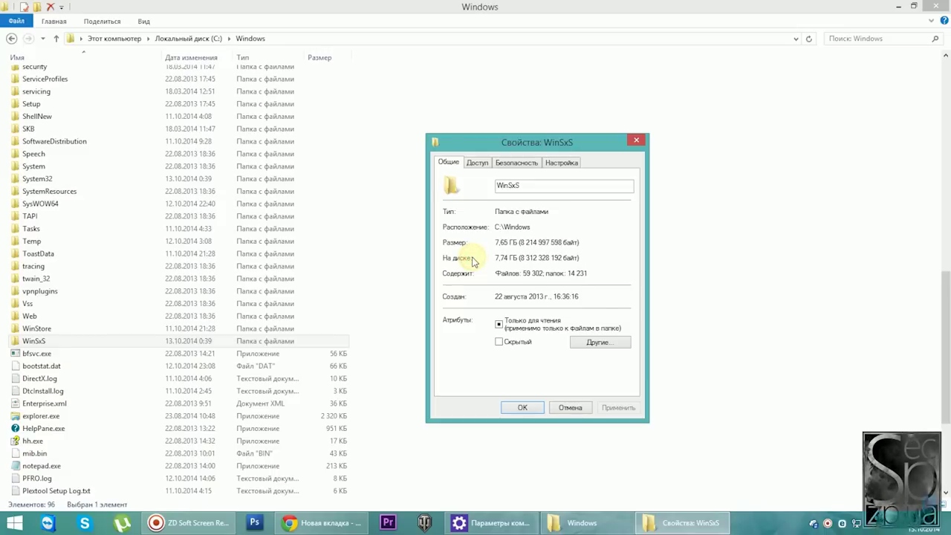
{"action": "left_click", "coordinate": [522, 407]}
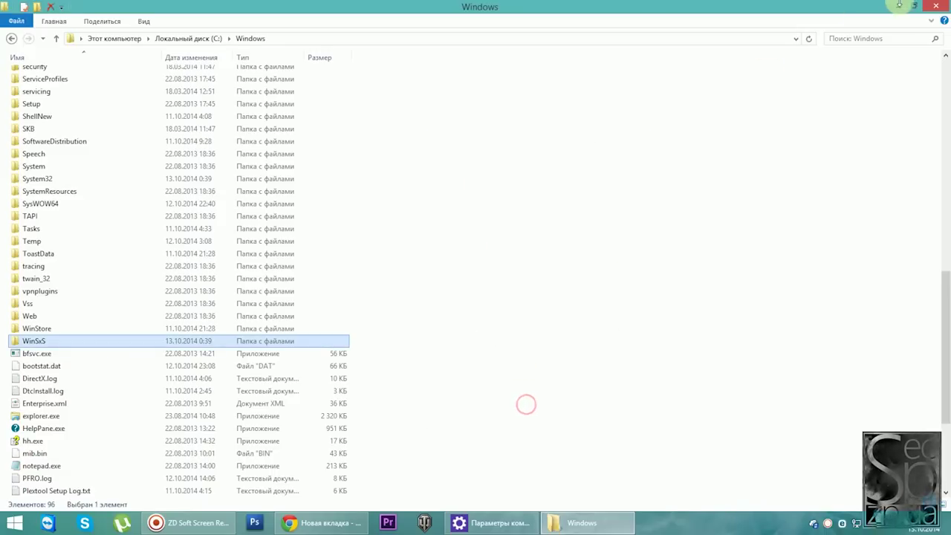
{"action": "left_click", "coordinate": [935, 5]}
- Find the task schedule tool in Control Panel by searching for "расписание", open it and maximize Планировщик заданий
{"action": "right_click", "coordinate": [13, 523]}
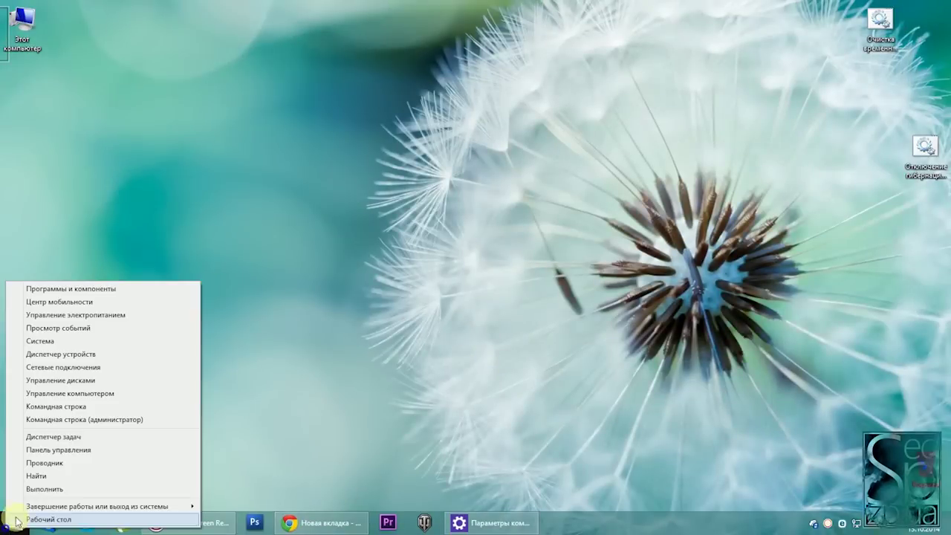
{"action": "left_click", "coordinate": [44, 450]}
{"action": "left_click", "coordinate": [869, 25]}
{"action": "type", "text": "расписание"}
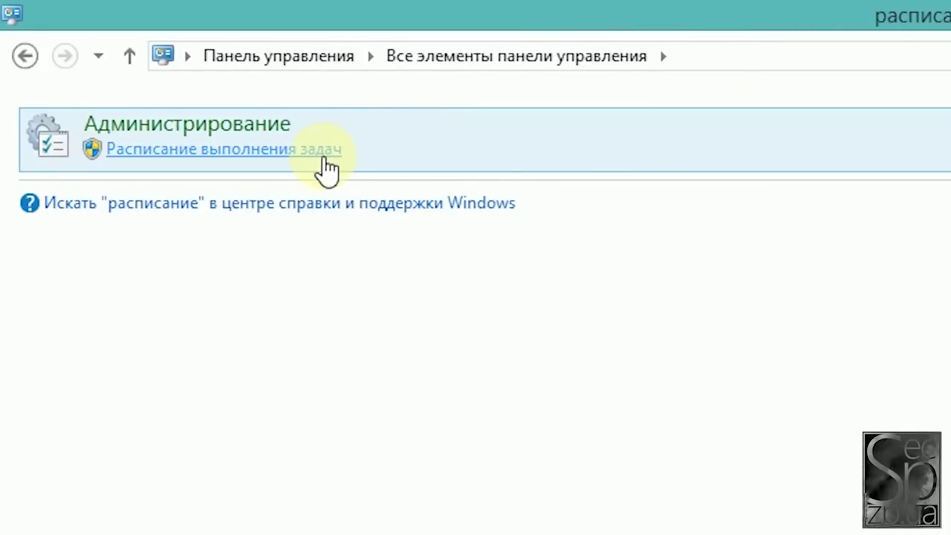
{"action": "left_click", "coordinate": [325, 148]}
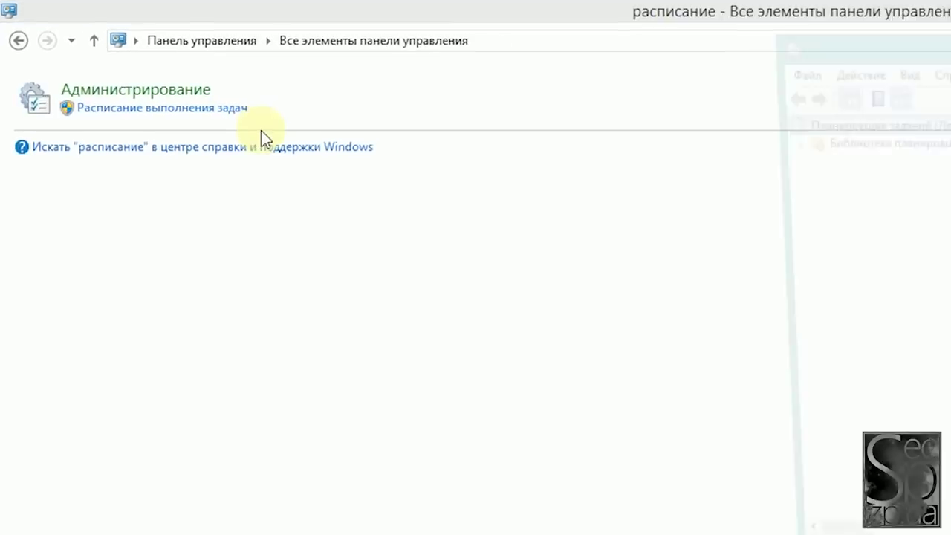
{"action": "left_click", "coordinate": [879, 22]}
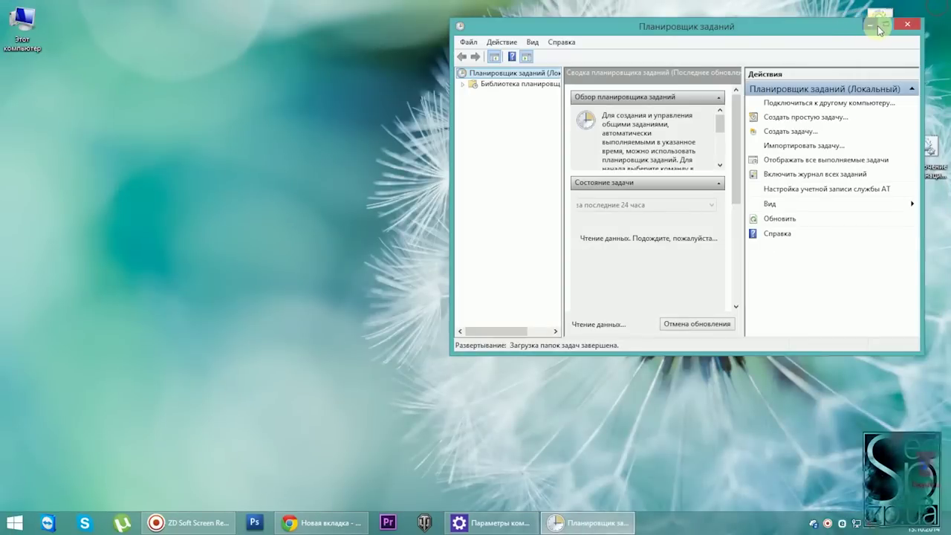
{"action": "left_click", "coordinate": [878, 27]}
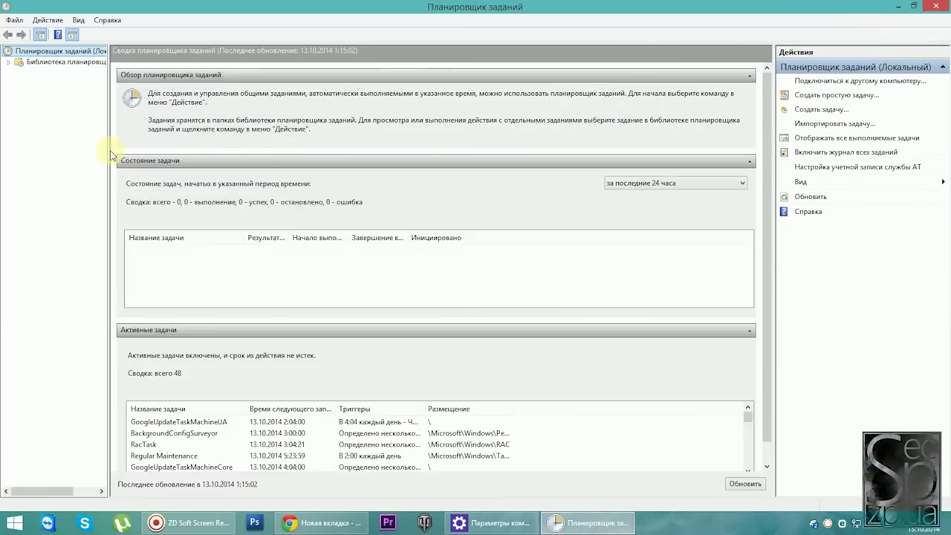
- Widen the task library tree, open Microsoft\Windows\Servicing and select the StartComponentCleanup task
{"action": "left_click_drag", "start_coordinate": [108, 150], "coordinate": [231, 149]}
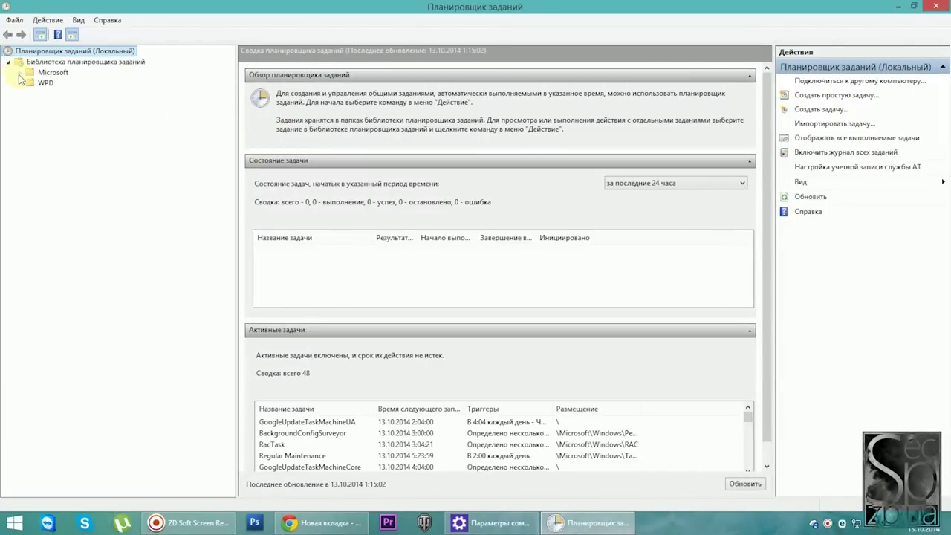
{"action": "left_click", "coordinate": [32, 95]}
{"action": "left_click_drag", "start_coordinate": [230, 120], "coordinate": [223, 313]}
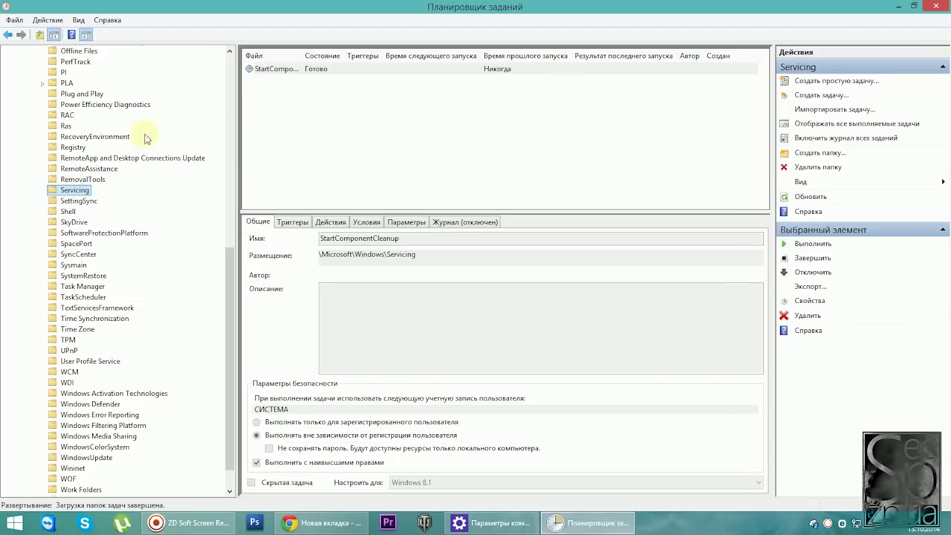
{"action": "left_click_drag", "start_coordinate": [300, 56], "coordinate": [392, 57]}
{"action": "left_click", "coordinate": [312, 69]}
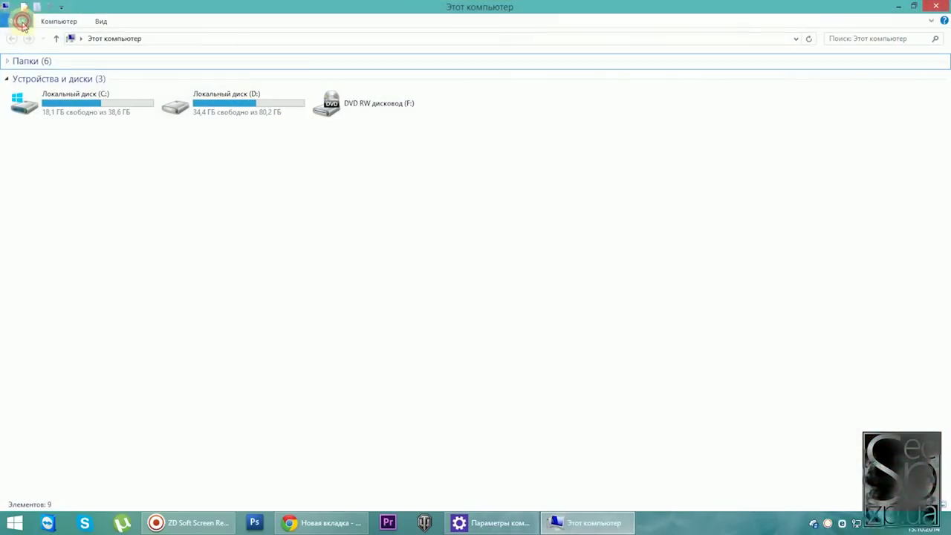
- Recheck the size of C:\Windows\WinSxS in its properties after the component cleanup, and close the windows
{"action": "double_click", "coordinate": [21, 99]}
{"action": "left_click", "coordinate": [24, 111]}
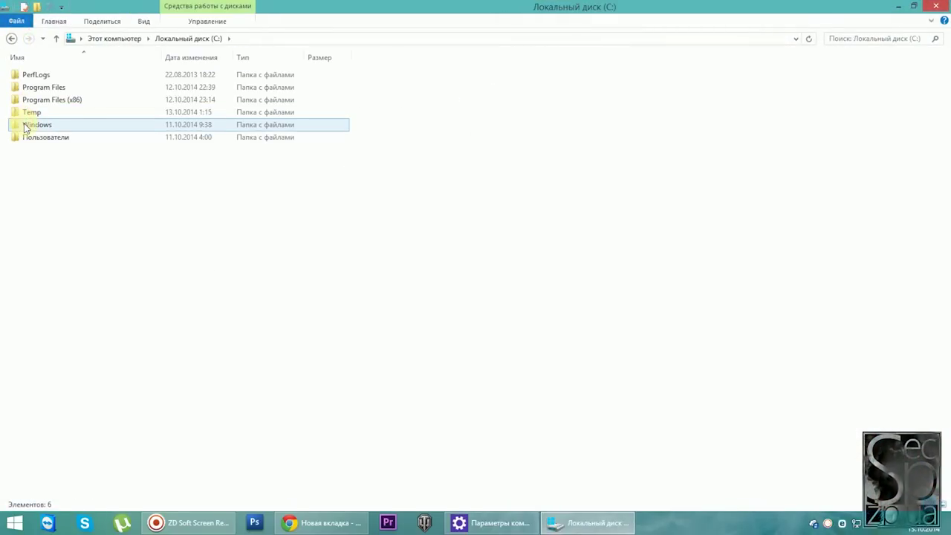
{"action": "double_click", "coordinate": [26, 124]}
{"action": "scroll", "coordinate": [57, 256], "scroll_direction": "down", "scroll_amount": 20}
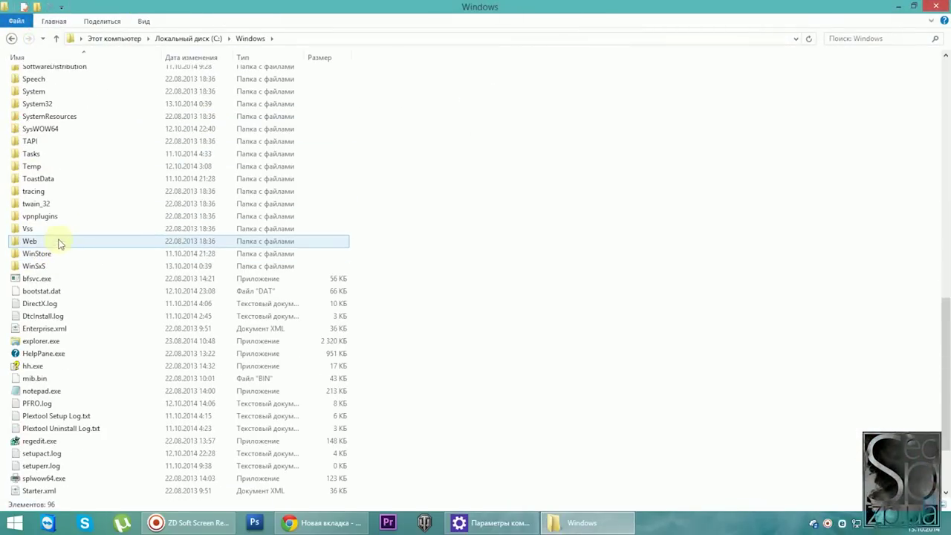
{"action": "right_click", "coordinate": [37, 266]}
{"action": "left_click", "coordinate": [69, 262]}
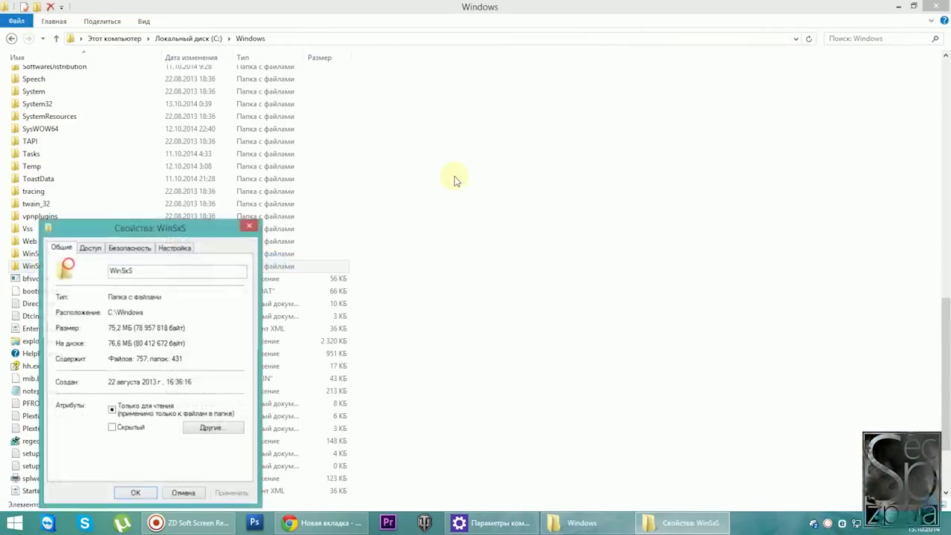
{"action": "left_click_drag", "start_coordinate": [187, 225], "coordinate": [629, 144]}
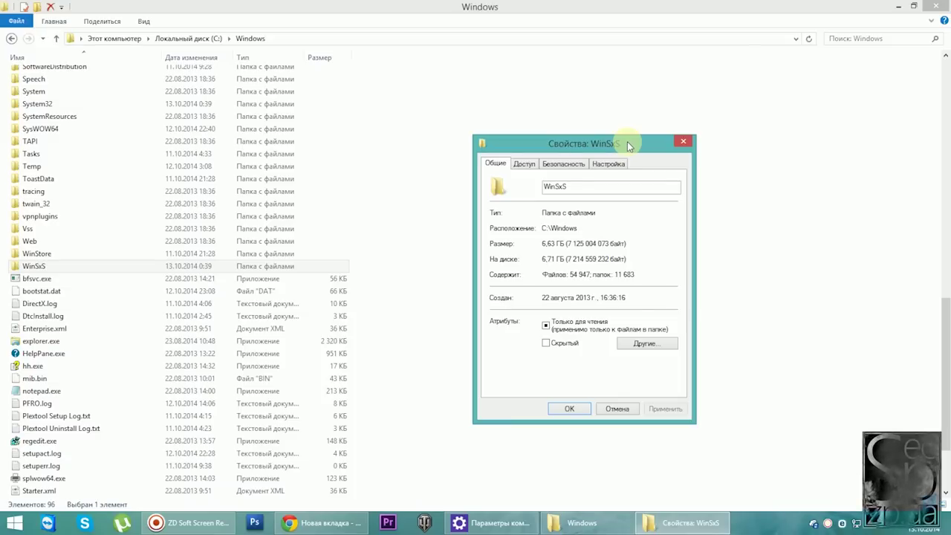
{"action": "left_click", "coordinate": [680, 139]}
{"action": "left_click", "coordinate": [937, 7]}
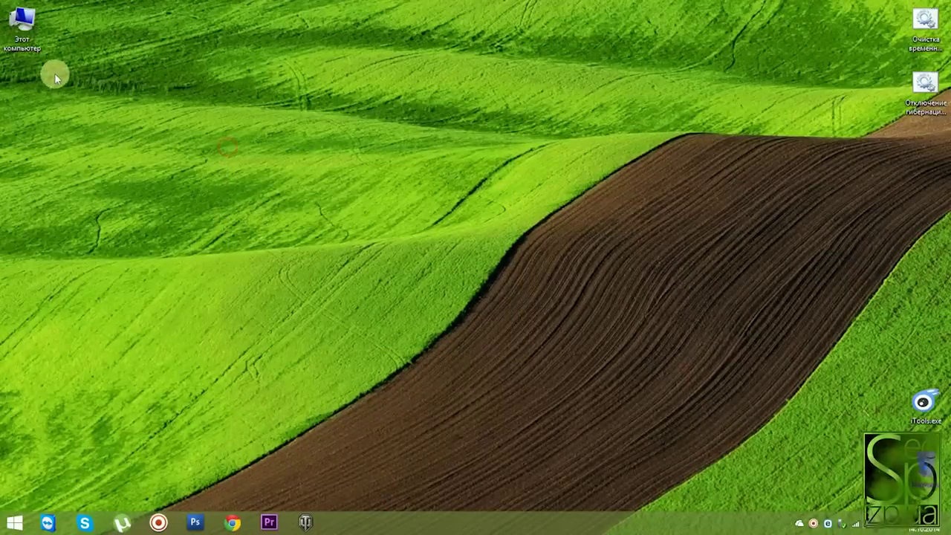
- Open the location settings in the properties of the OneDrive folder in the user's profile folder on drive C:
{"action": "double_click", "coordinate": [23, 30]}
{"action": "double_click", "coordinate": [194, 108]}
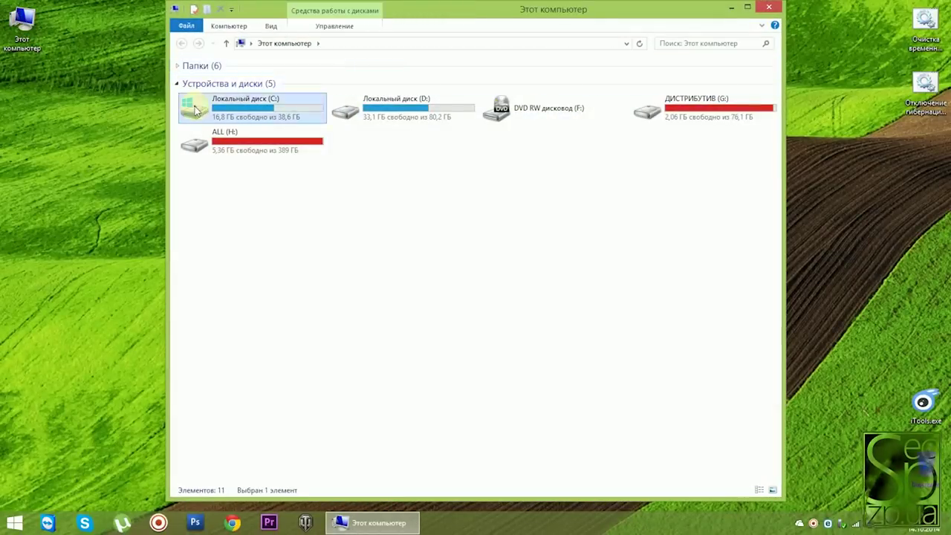
{"action": "double_click", "coordinate": [213, 142]}
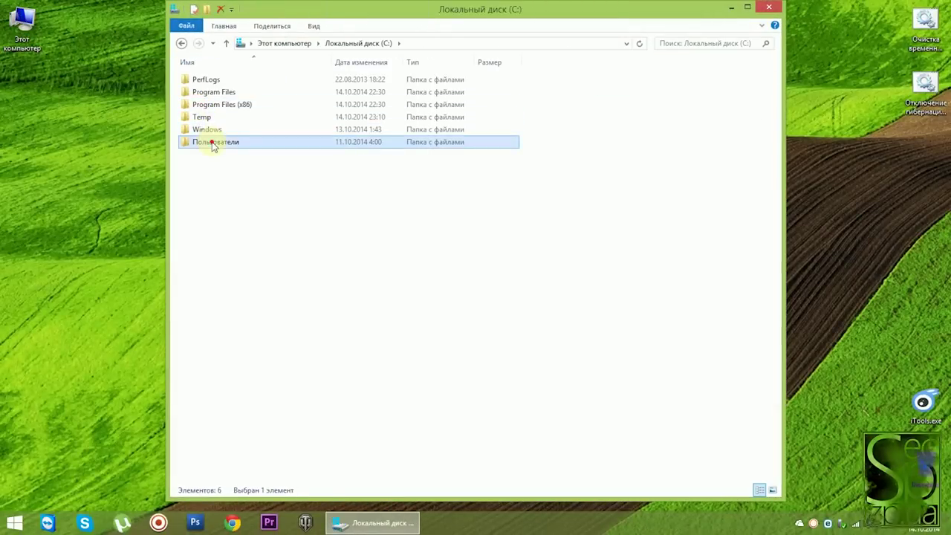
{"action": "double_click", "coordinate": [205, 82]}
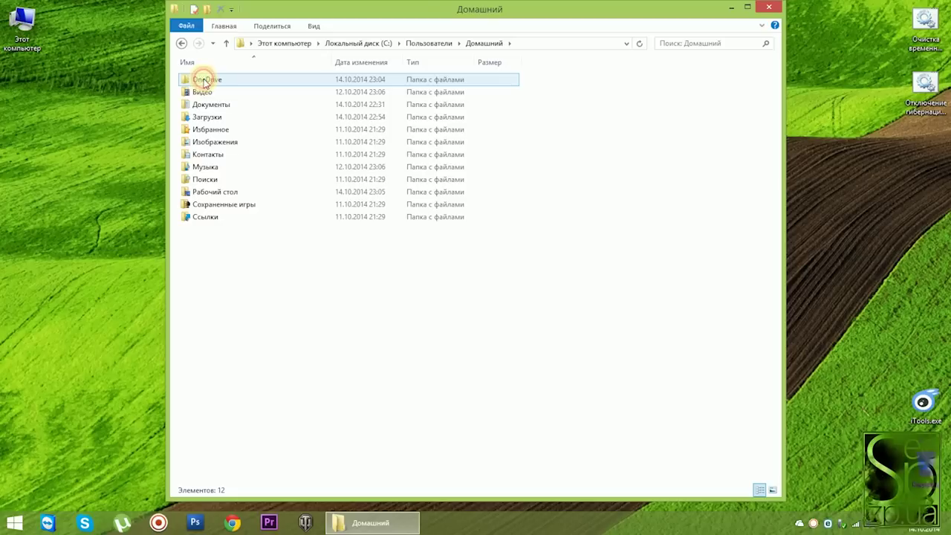
{"action": "right_click", "coordinate": [205, 82]}
{"action": "left_click", "coordinate": [242, 380]}
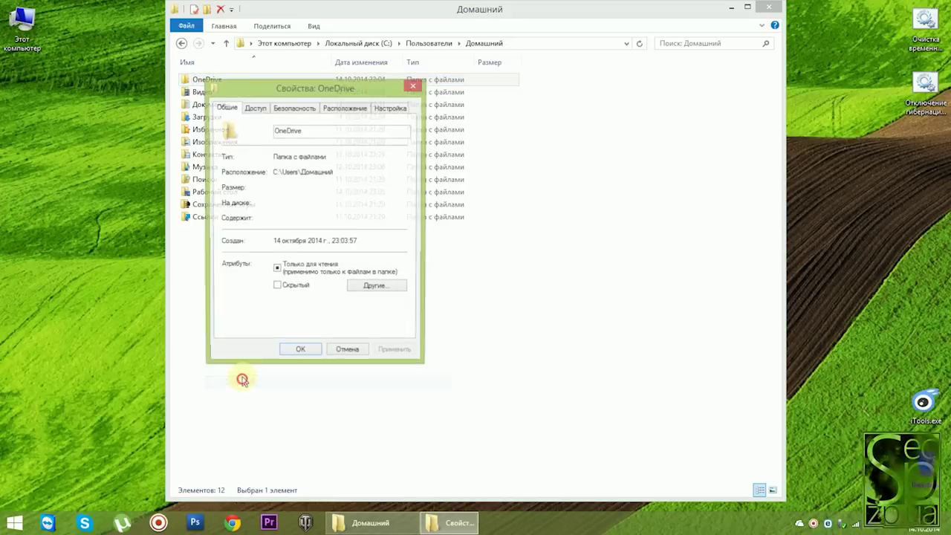
{"action": "left_click", "coordinate": [332, 110]}
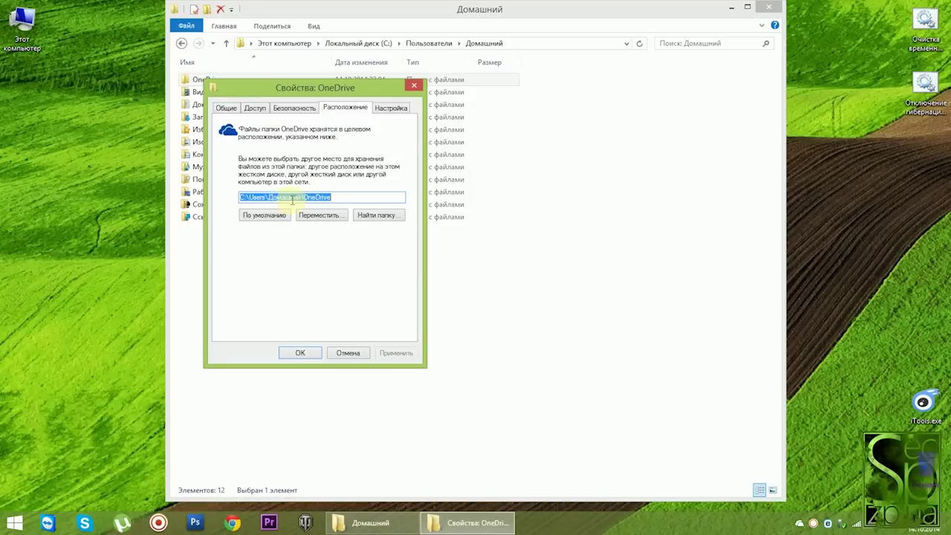
- Copy the name OneDrive from the folder's location path and create a folder with that name on local disk D:
{"action": "left_click_drag", "start_coordinate": [342, 197], "coordinate": [310, 204]}
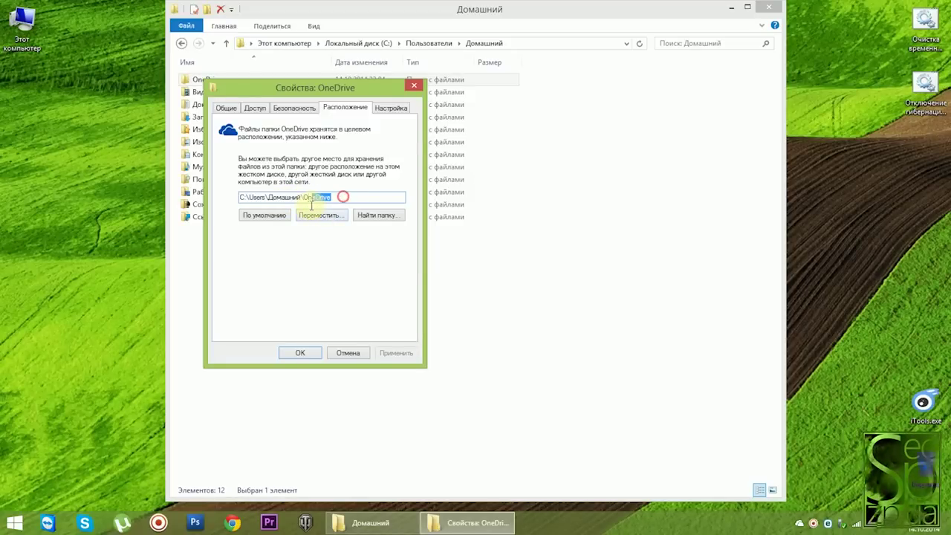
{"action": "right_click", "coordinate": [310, 197]}
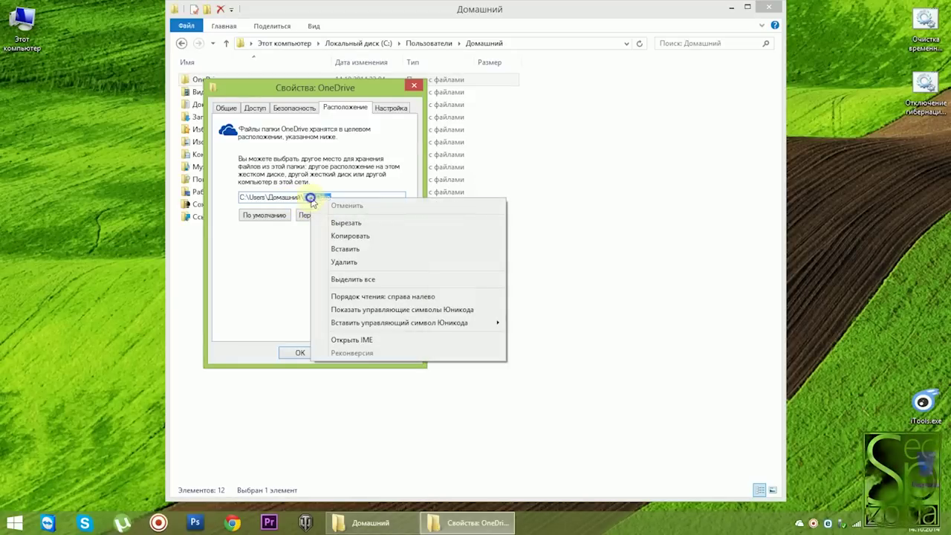
{"action": "left_click", "coordinate": [330, 237]}
{"action": "left_click", "coordinate": [332, 216]}
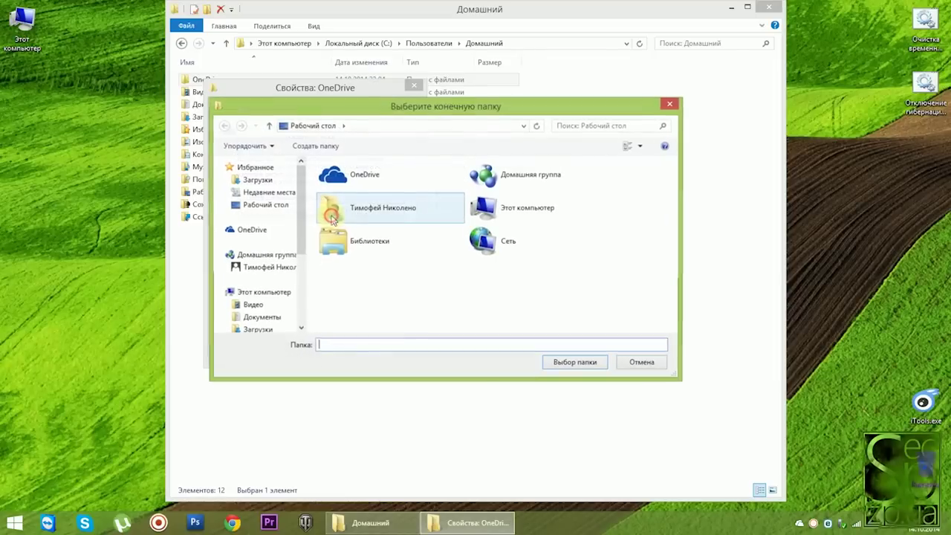
{"action": "left_click", "coordinate": [503, 210]}
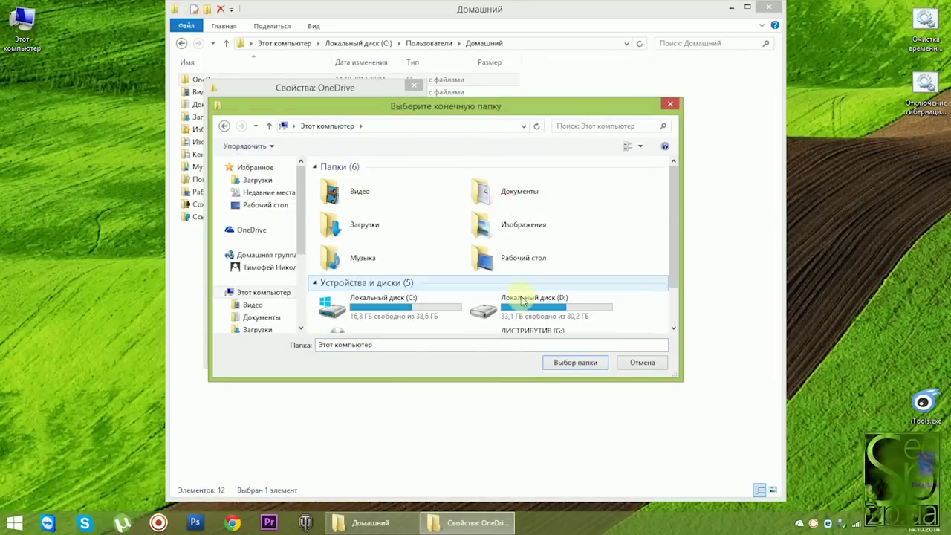
{"action": "double_click", "coordinate": [520, 312]}
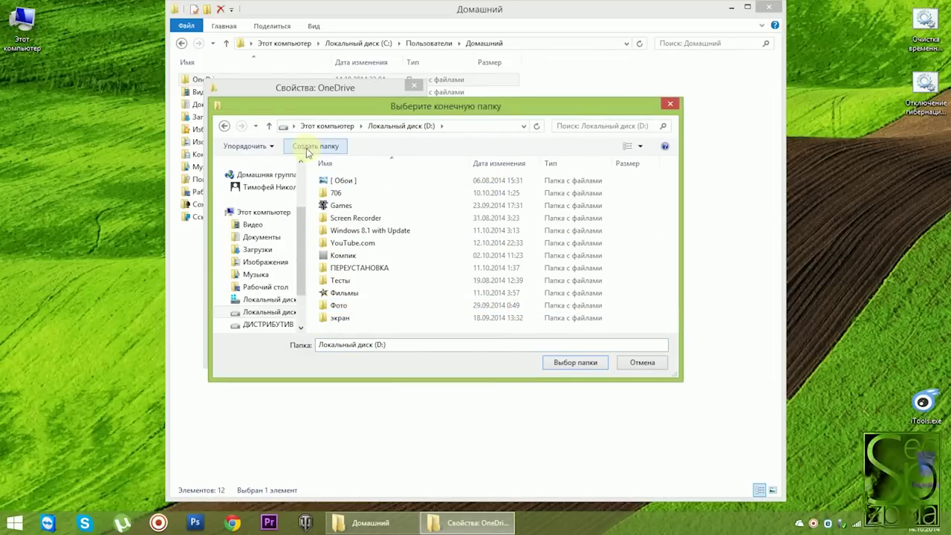
{"action": "left_click", "coordinate": [307, 147]}
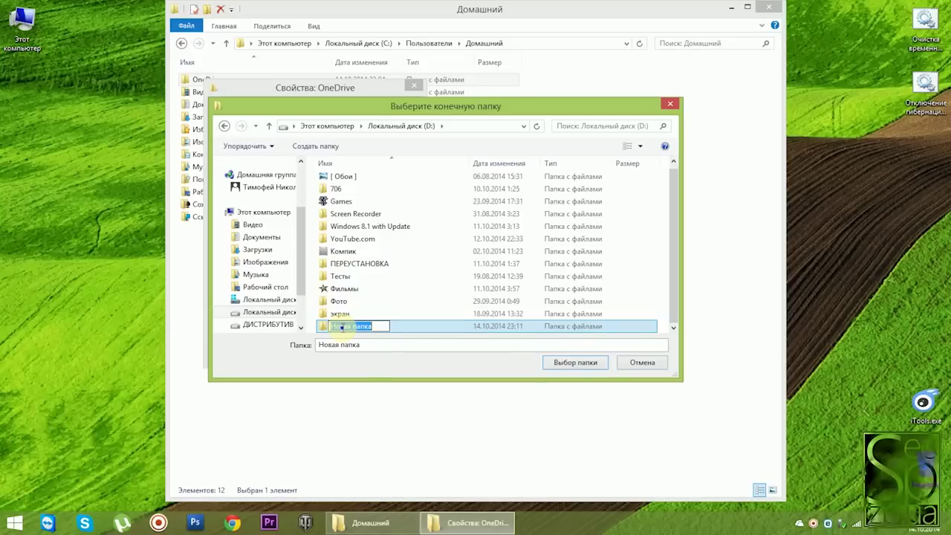
{"action": "right_click", "coordinate": [342, 327]}
{"action": "left_click", "coordinate": [364, 375]}
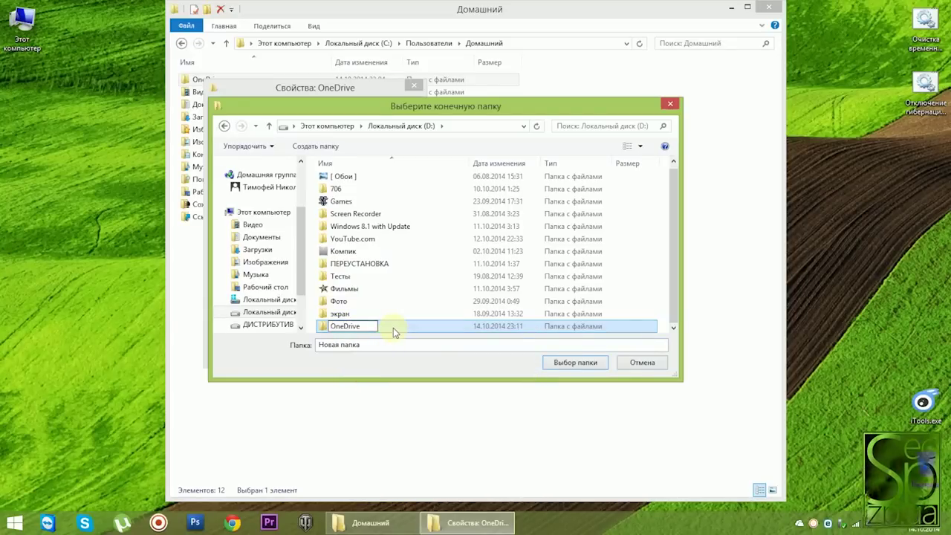
- Choose D:\OneDrive as the new location of the OneDrive folder, move all its files there and close the folder's windows
{"action": "double_click", "coordinate": [393, 328]}
{"action": "left_click", "coordinate": [550, 362]}
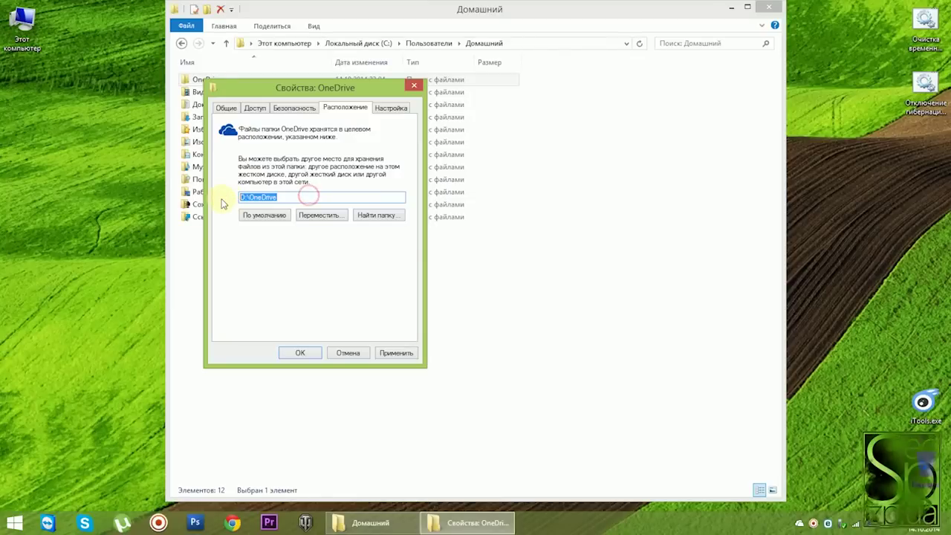
{"action": "left_click", "coordinate": [290, 352]}
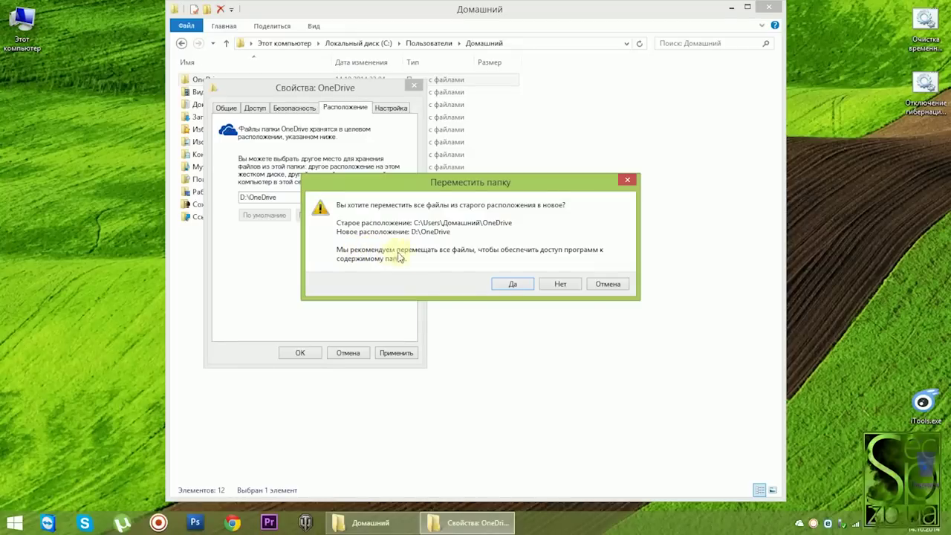
{"action": "left_click", "coordinate": [508, 284]}
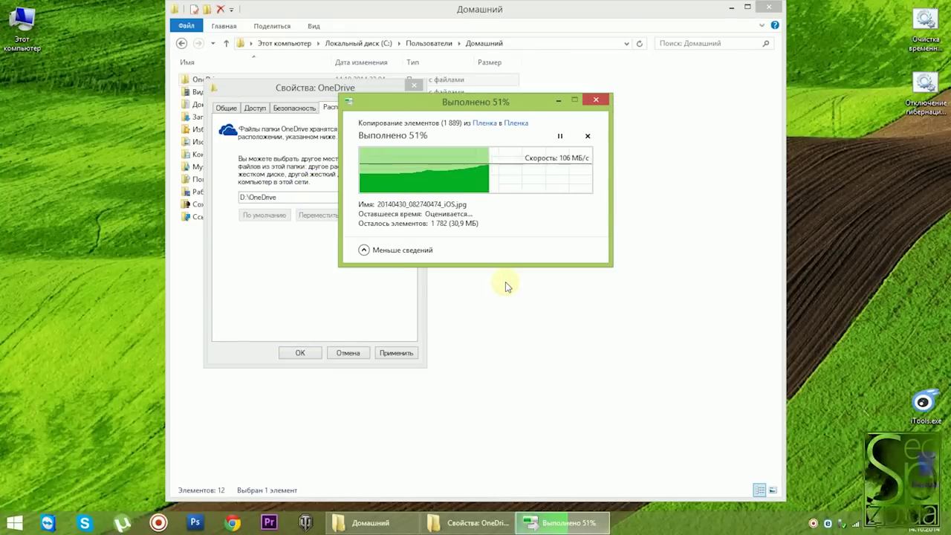
{"action": "left_click", "coordinate": [768, 6]}
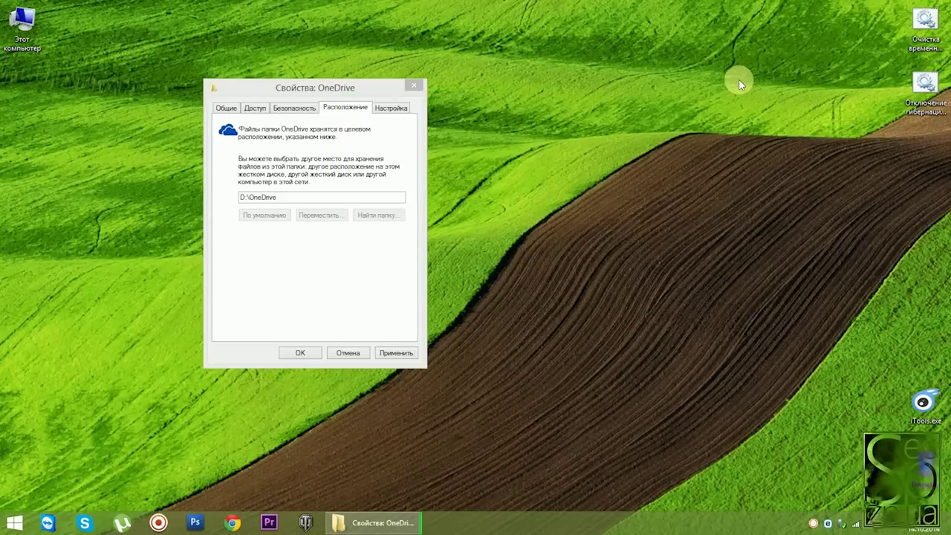
{"action": "left_click", "coordinate": [312, 352]}
- Check the contents of the OneDrive folder on local disk D: and close the window
{"action": "double_click", "coordinate": [24, 33]}
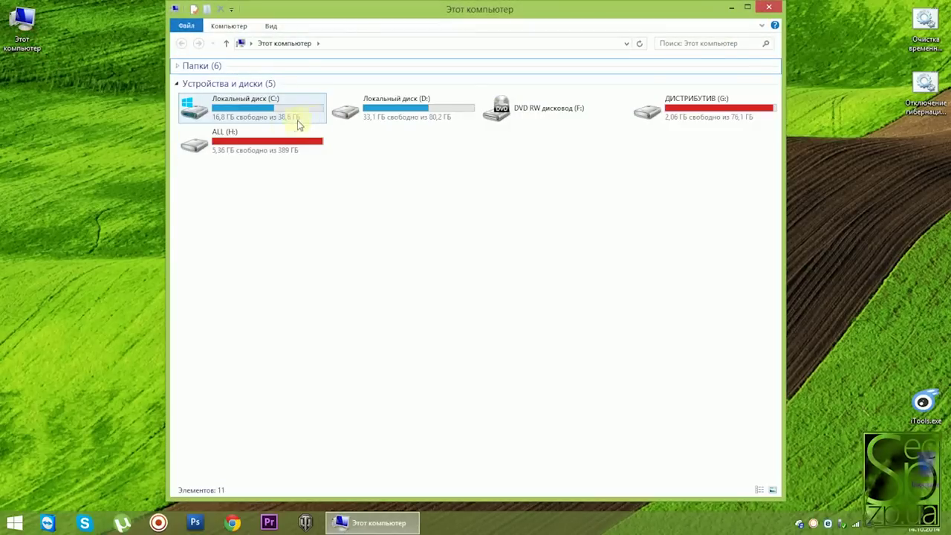
{"action": "double_click", "coordinate": [353, 111]}
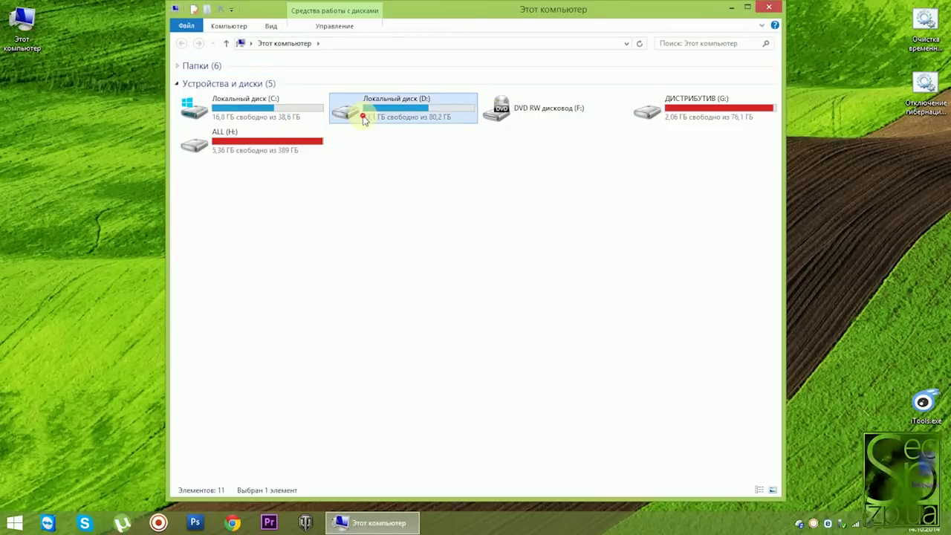
{"action": "double_click", "coordinate": [208, 117]}
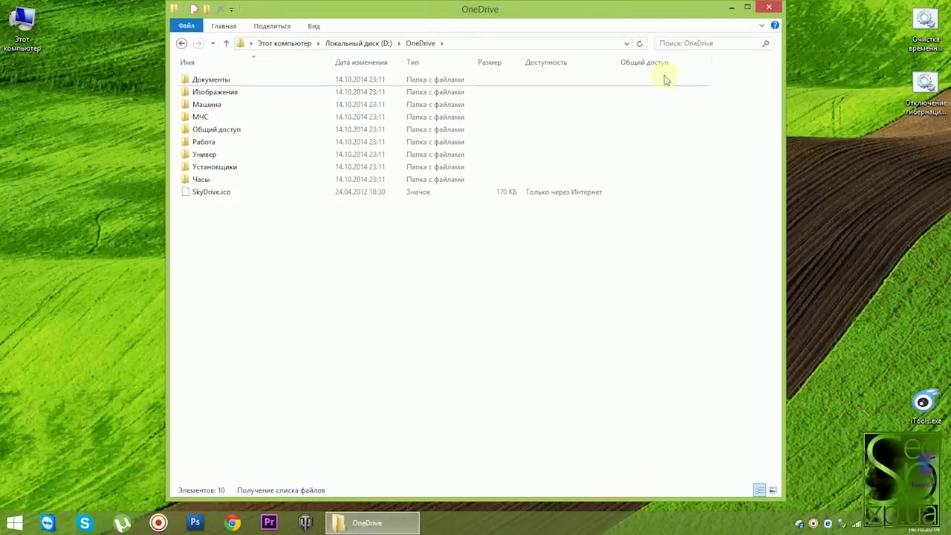
{"action": "left_click", "coordinate": [768, 7]}
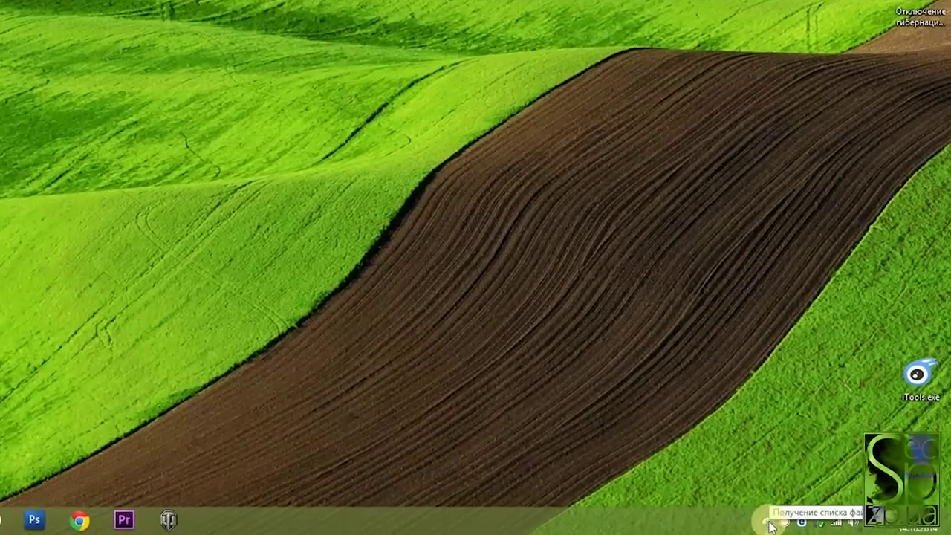
- Make all OneDrive files available online only in the OneDrive settings and apply the change
{"action": "right_click", "coordinate": [799, 523]}
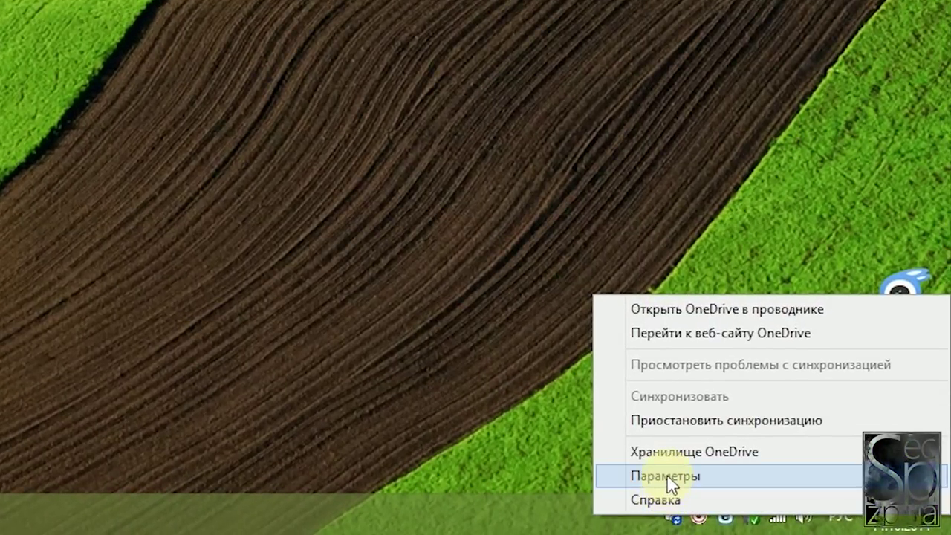
{"action": "left_click", "coordinate": [671, 480]}
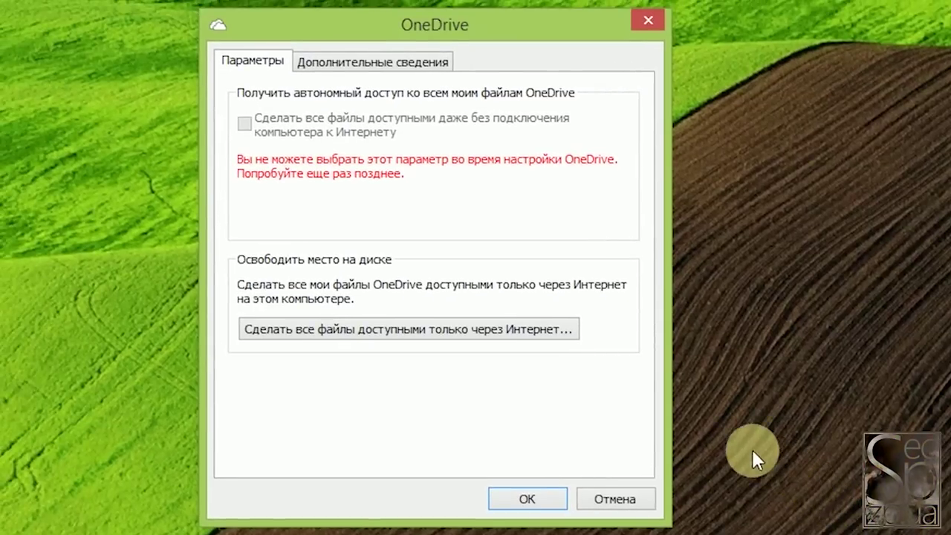
{"action": "left_click", "coordinate": [352, 330]}
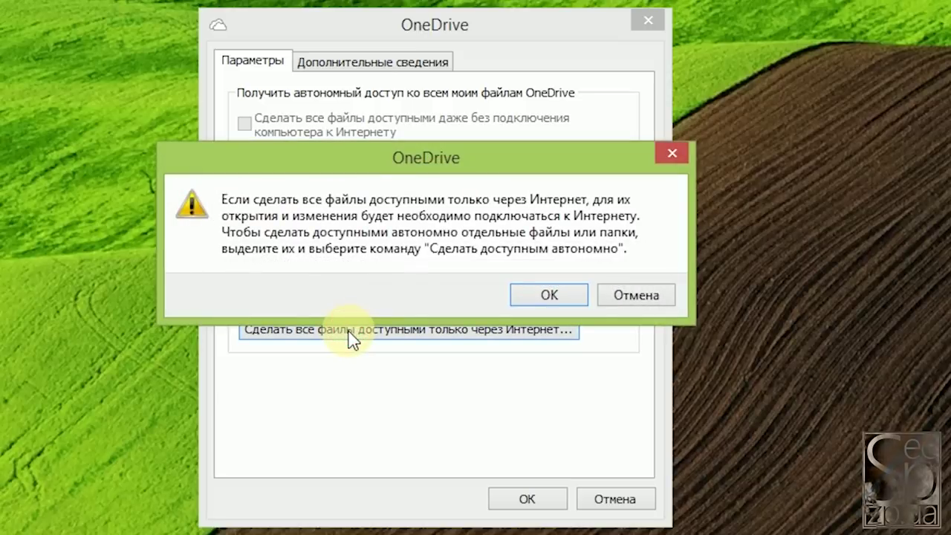
{"action": "left_click", "coordinate": [545, 295]}
{"action": "left_click", "coordinate": [529, 499]}
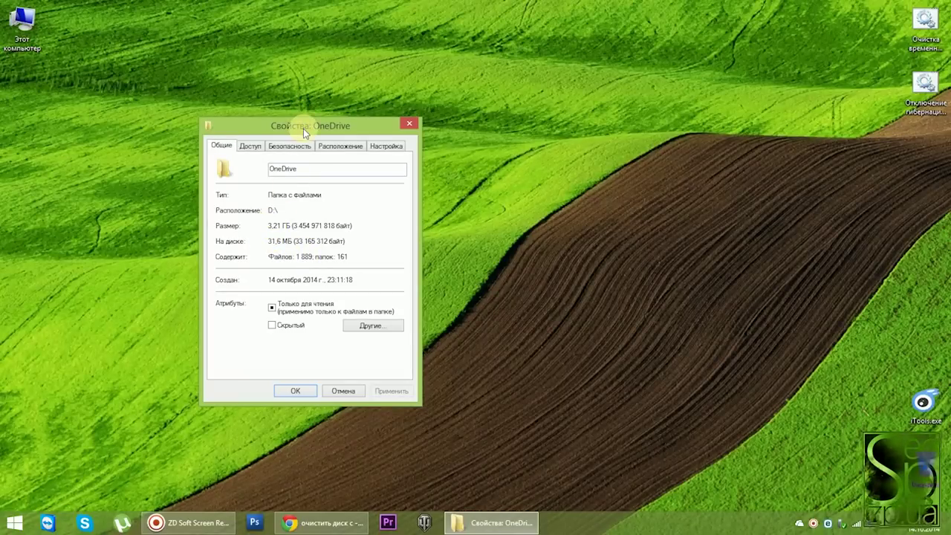
- Examine the total size of the OneDrive folder on drive D: in its properties
{"action": "left_click_drag", "start_coordinate": [303, 129], "coordinate": [307, 106]}
{"action": "left_click_drag", "start_coordinate": [325, 206], "coordinate": [239, 207]}
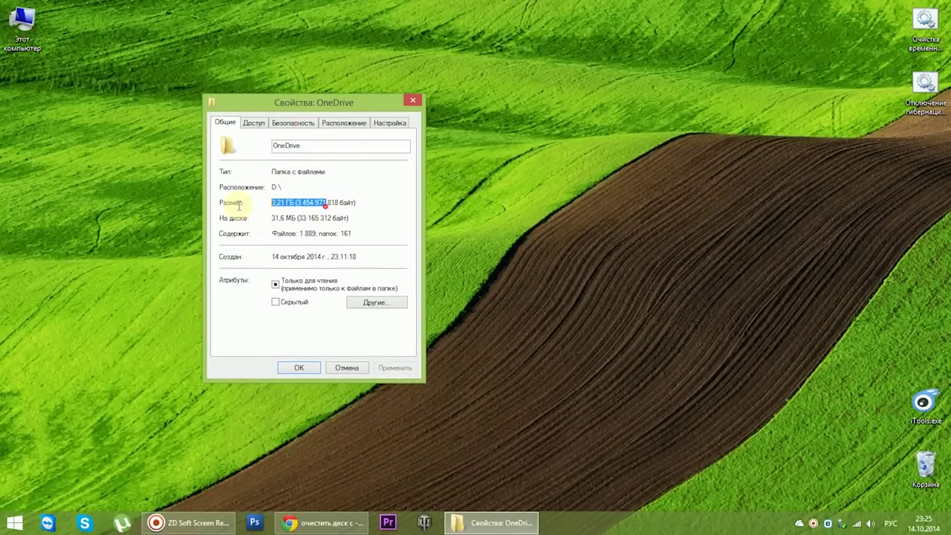